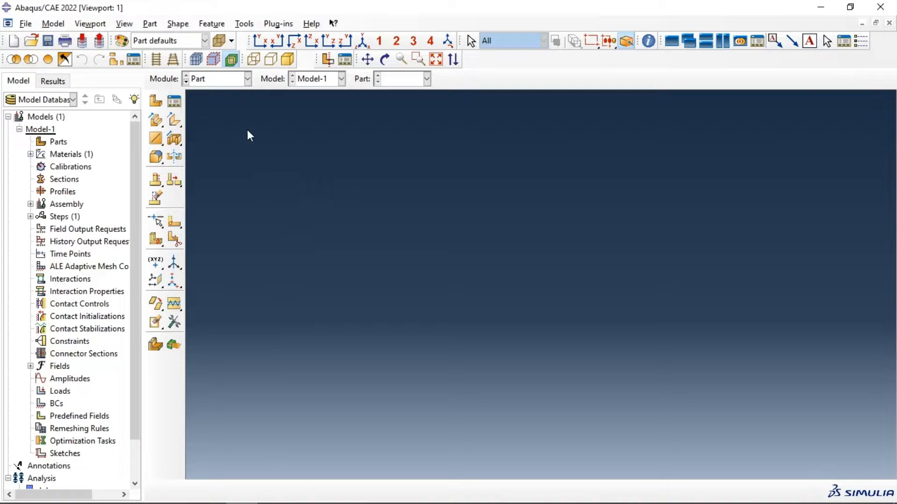
Create a 3D deformable solid extrusion part named CompositePlate in the Part module.
click(204, 84)
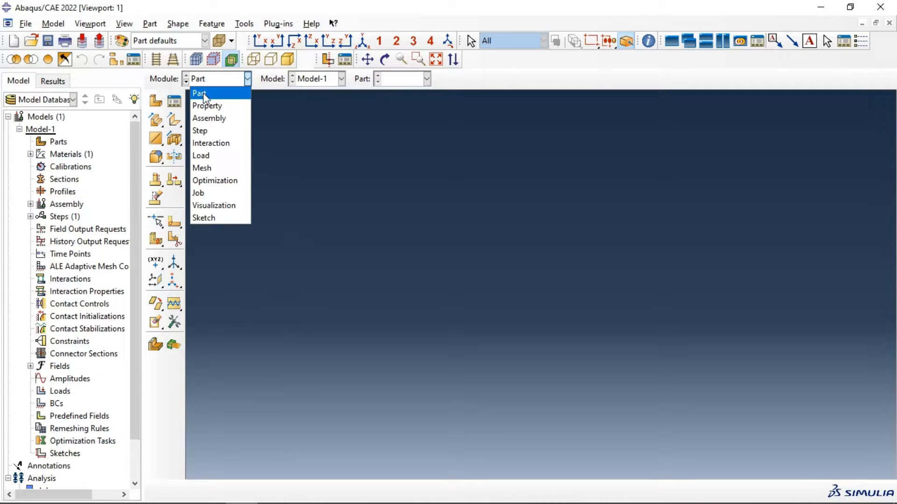
click(204, 94)
click(155, 101)
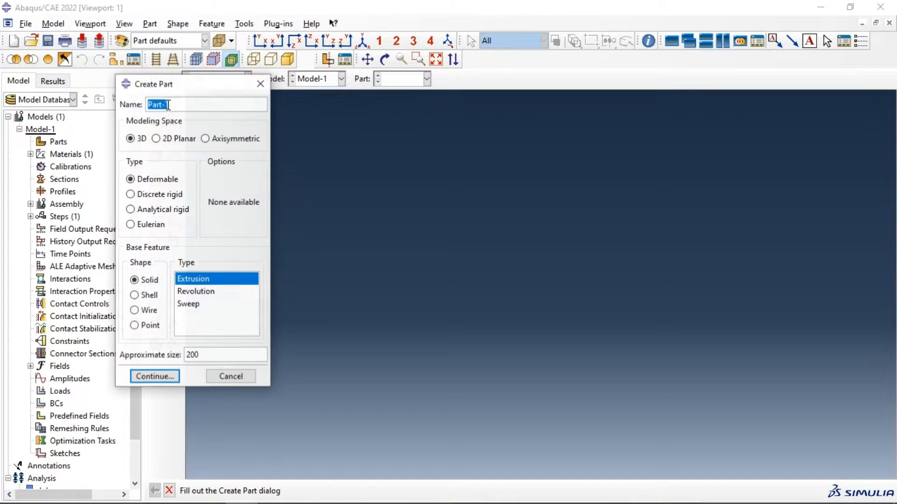
text(CompositePlate)
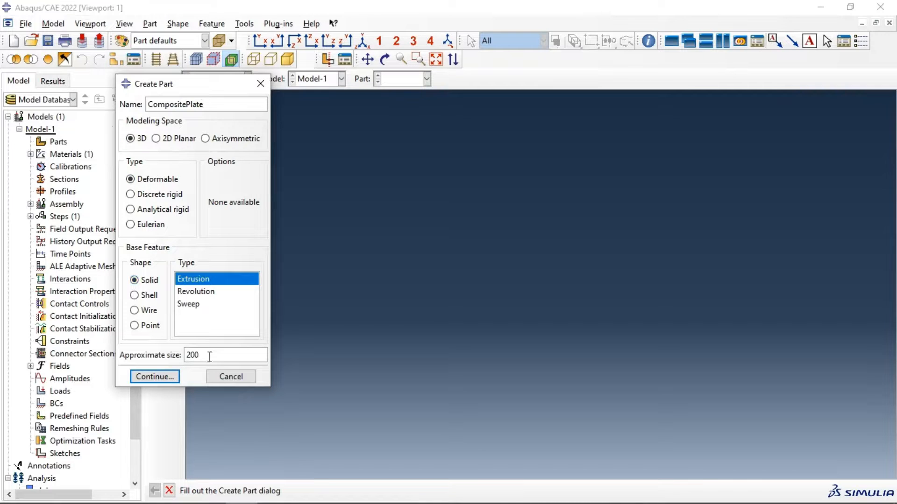
drag(211, 355, 178, 358)
click(154, 376)
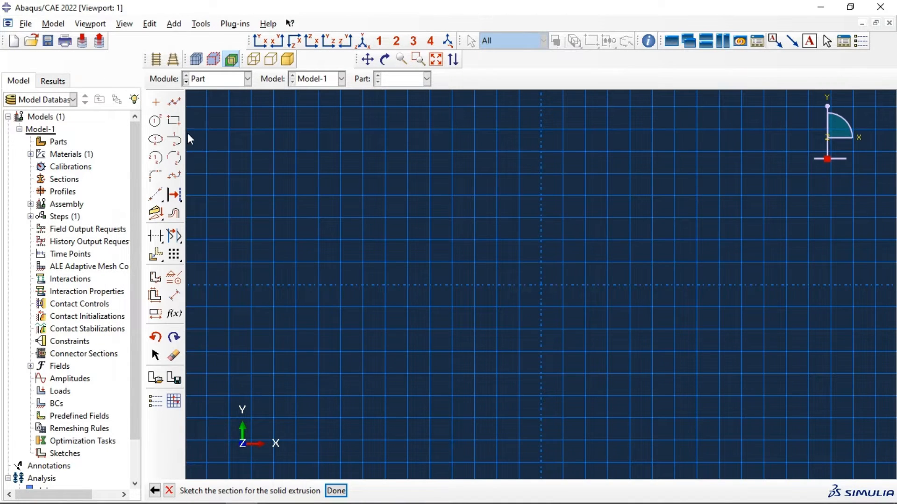
Sketch a rectangle about 310 wide and 330 high with one corner at the sketch origin.
click(175, 122)
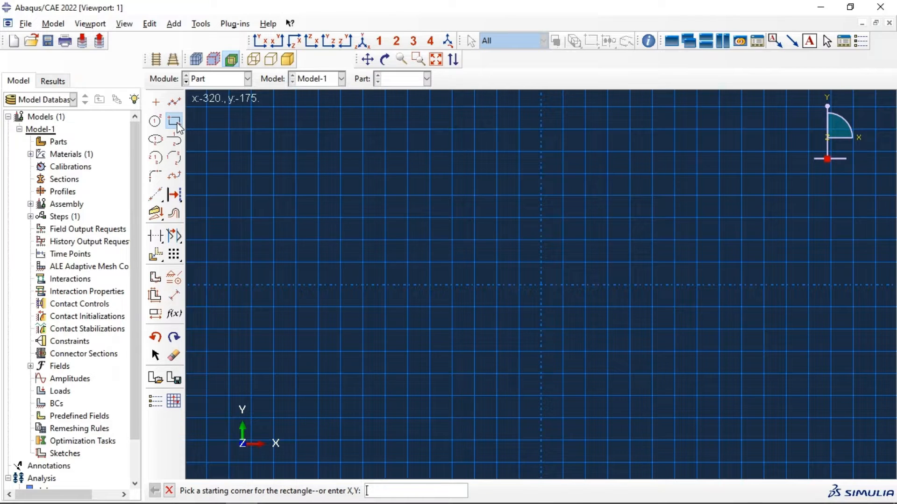
click(543, 287)
scroll(556, 288, down, 3)
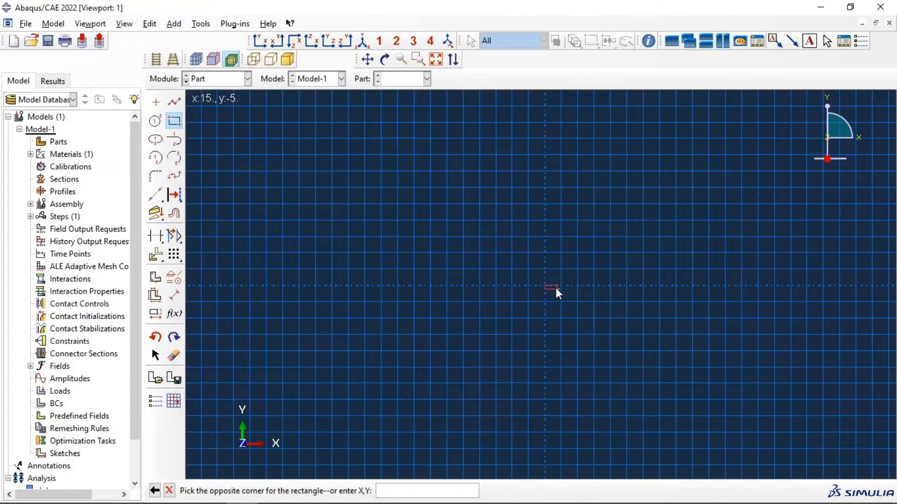
click(694, 132)
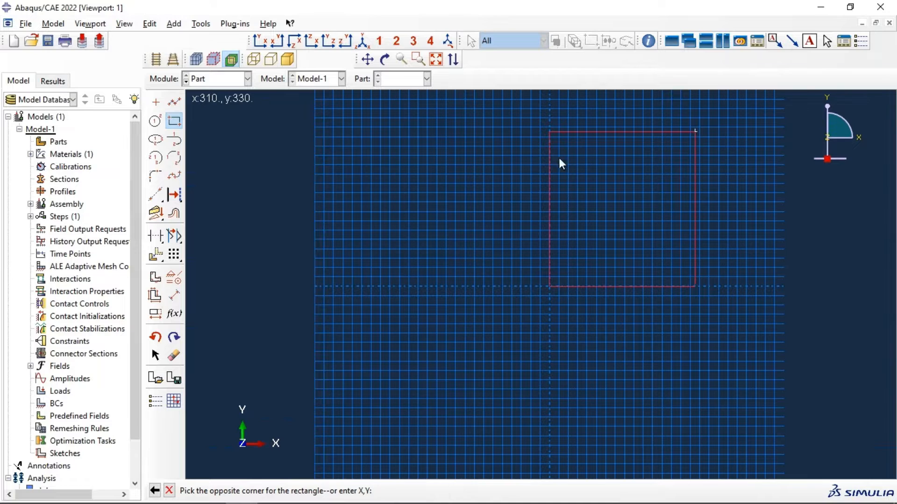
Dimension the rectangle's bottom edge and its right edge to 500 each.
click(174, 296)
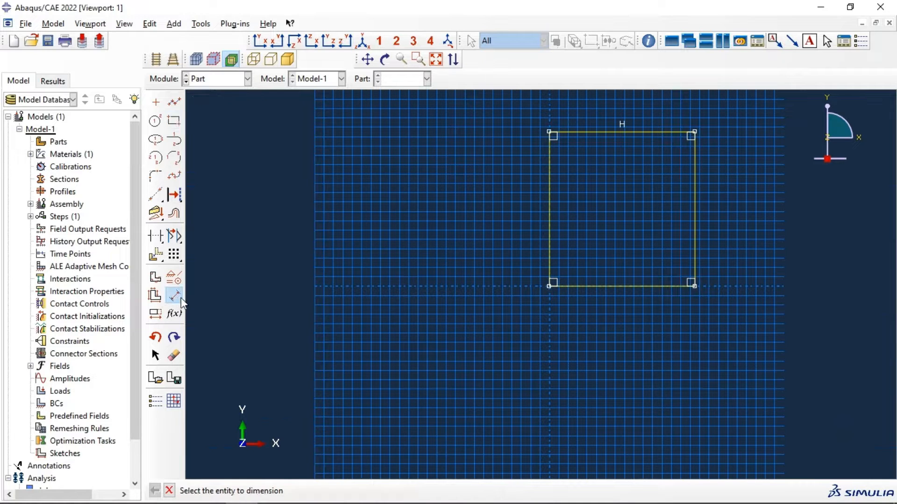
click(579, 286)
click(583, 312)
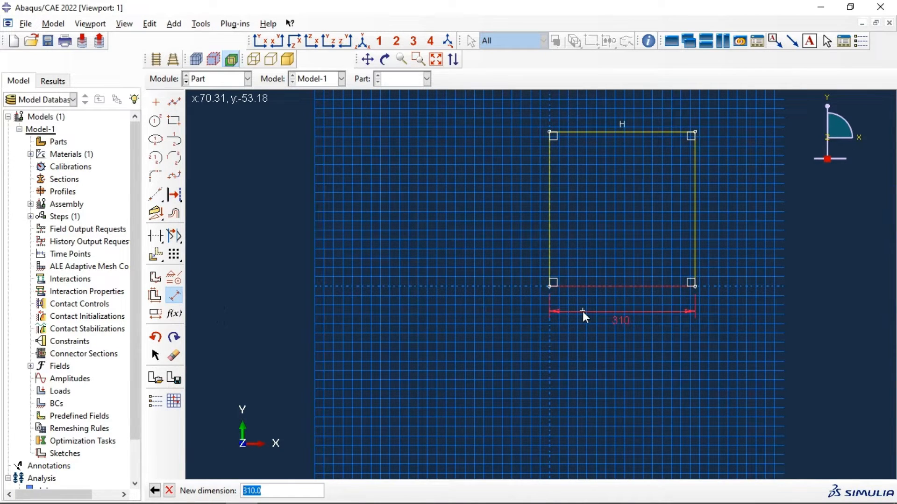
text(500)
key(Return)
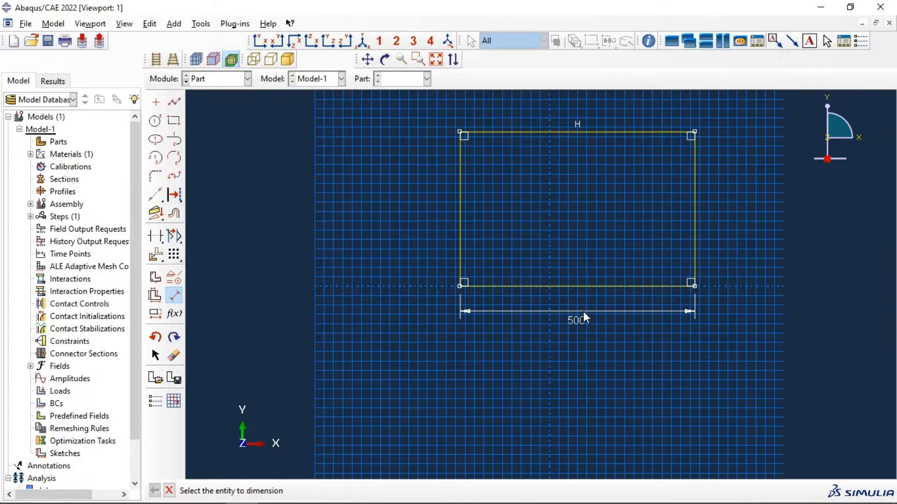
click(699, 212)
click(727, 214)
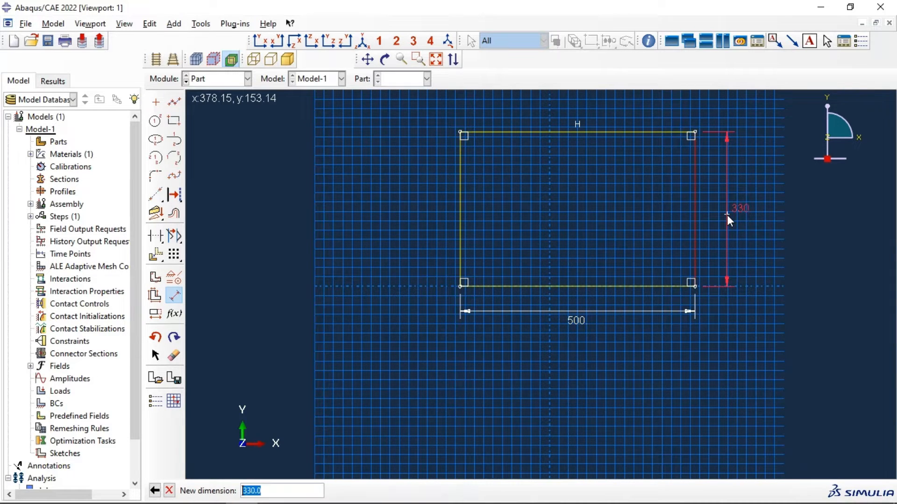
text(300)
key(Return)
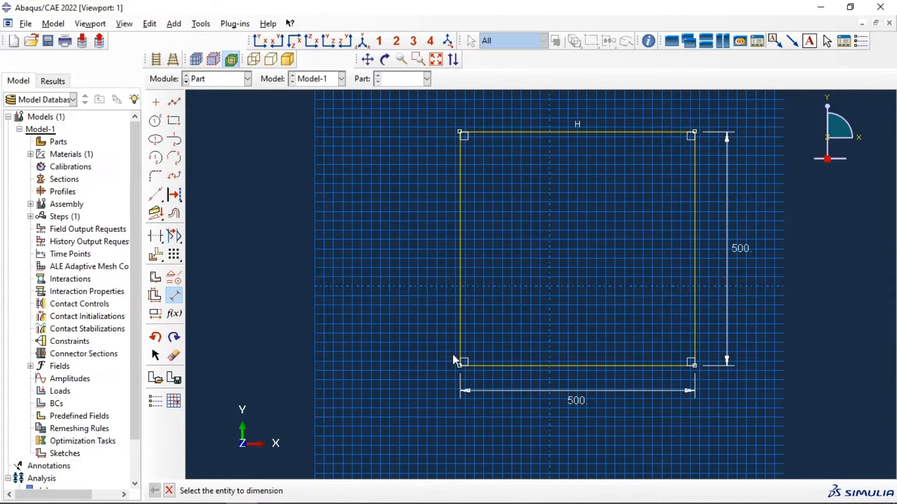
click(169, 490)
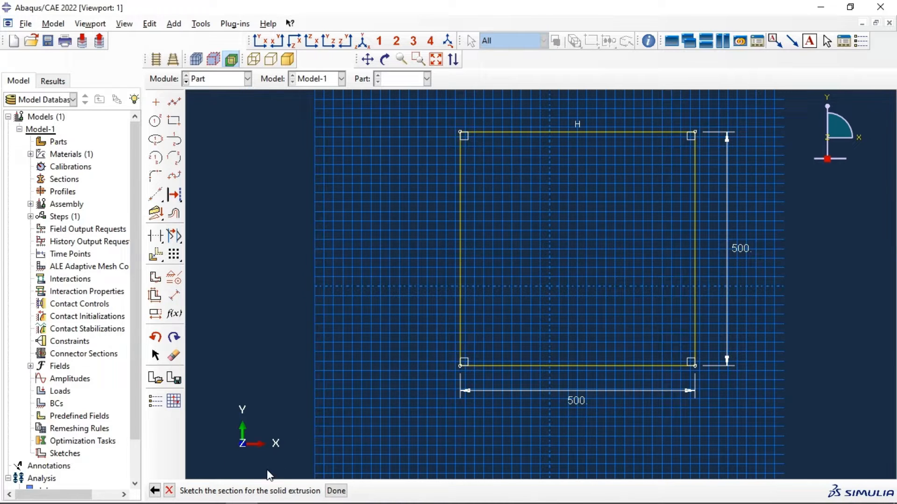
Finish the section sketch and extrude it to a depth of 2.
click(335, 491)
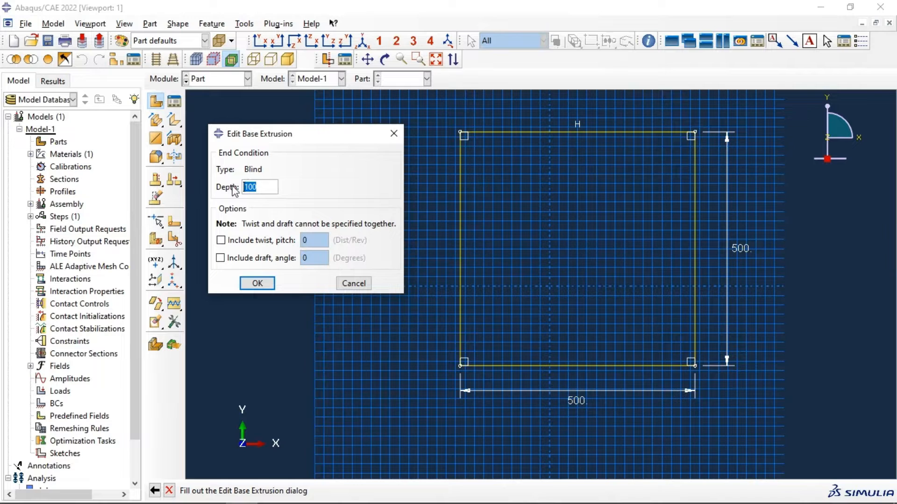
text(2)
click(252, 284)
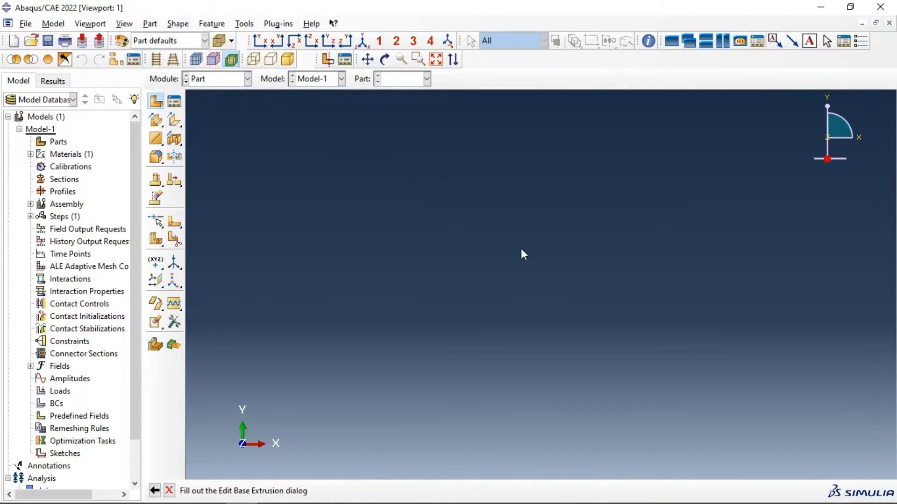
ctrl+alt+drag(660, 234, 565, 286)
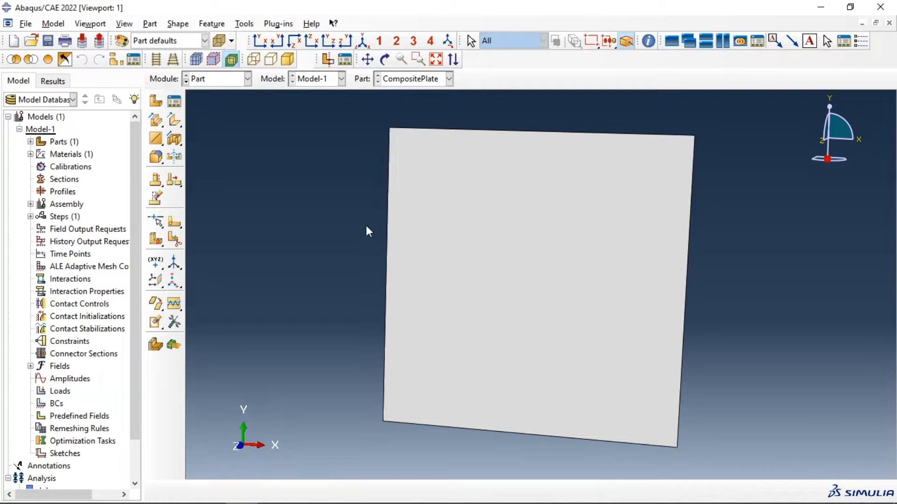
Partition the plate's front face with a sketched centred square slightly inset from the outer edges, orienting the sketch by the plate's right edge.
click(178, 224)
click(484, 242)
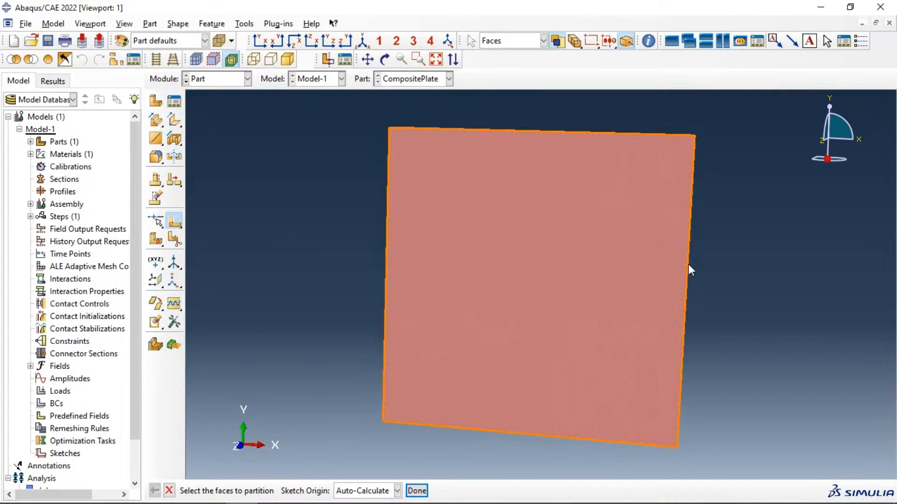
click(418, 491)
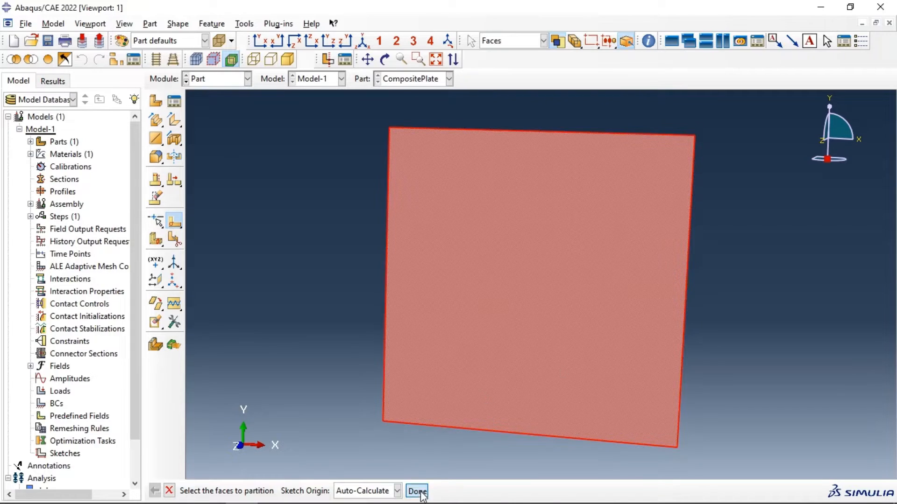
click(687, 301)
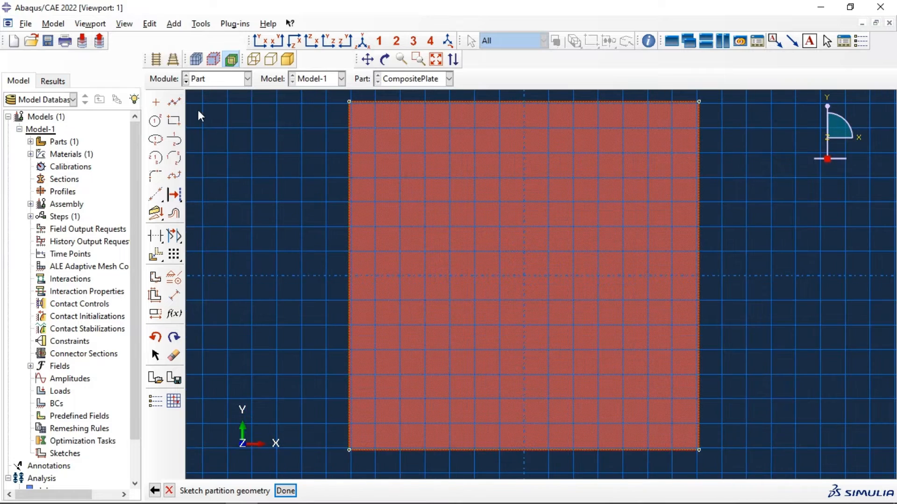
click(173, 122)
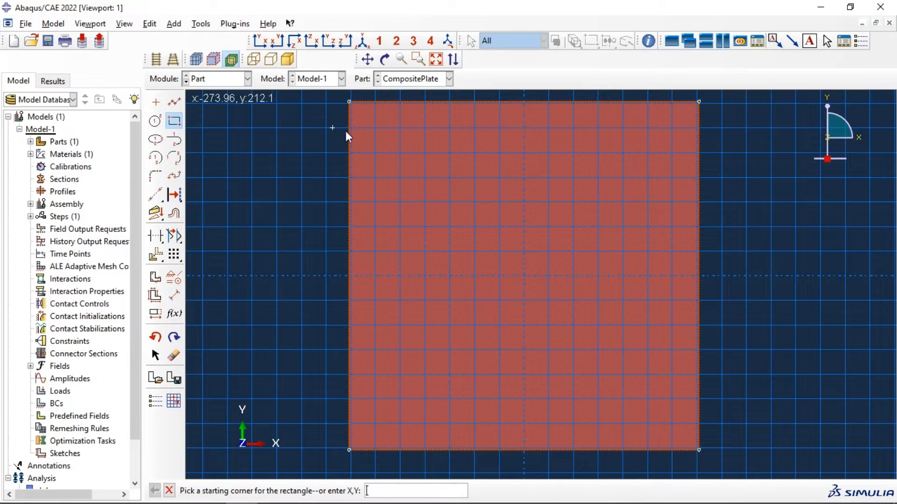
click(375, 127)
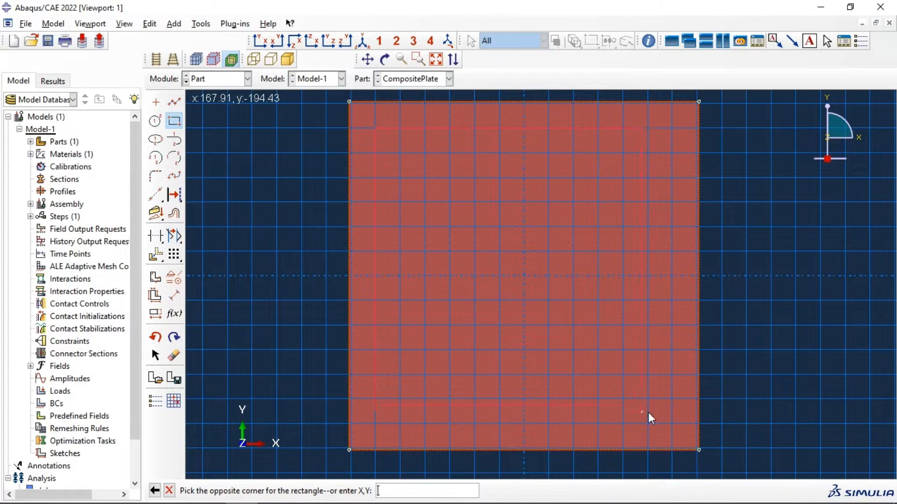
click(671, 424)
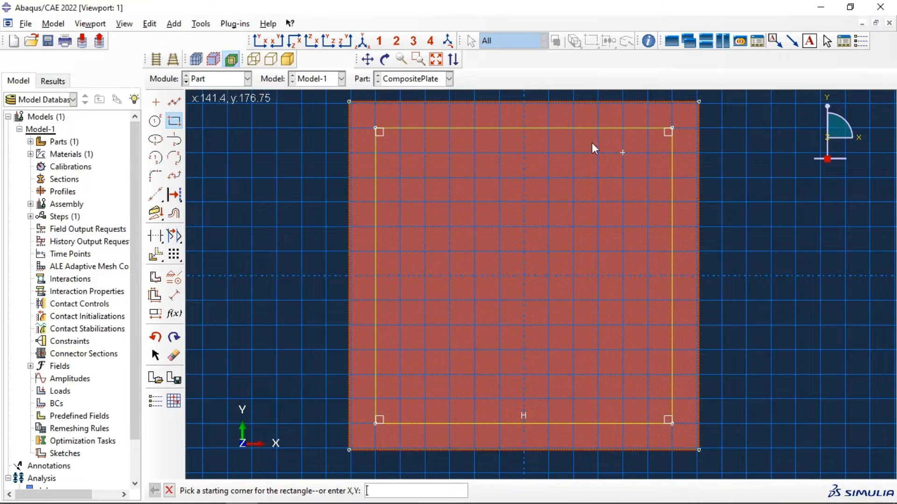
click(170, 489)
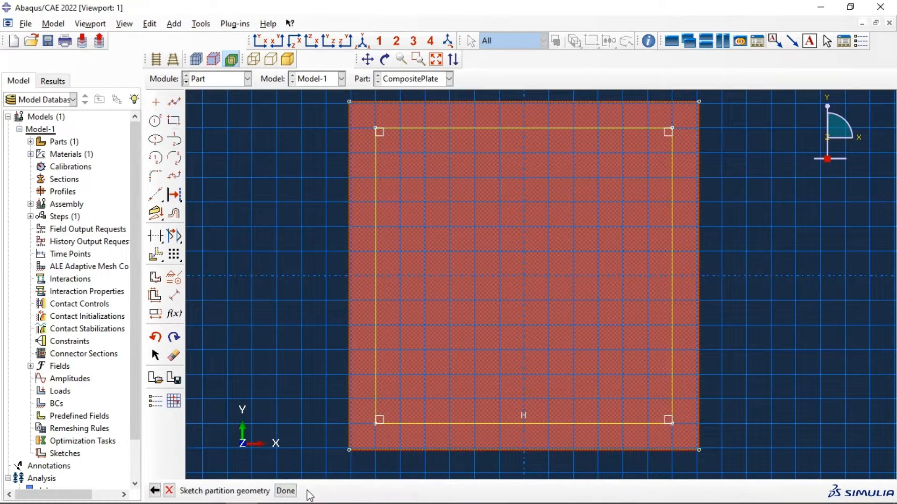
click(293, 491)
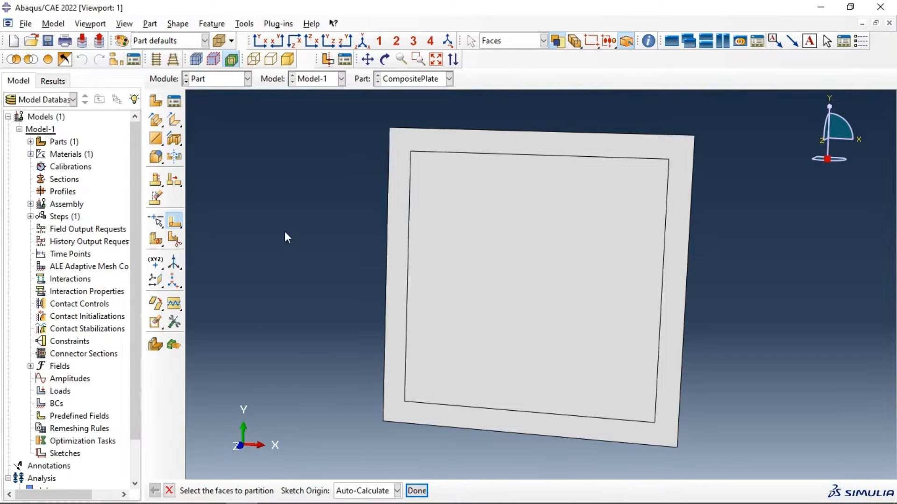
Start creating a partition of the Cell type for the plate.
click(178, 245)
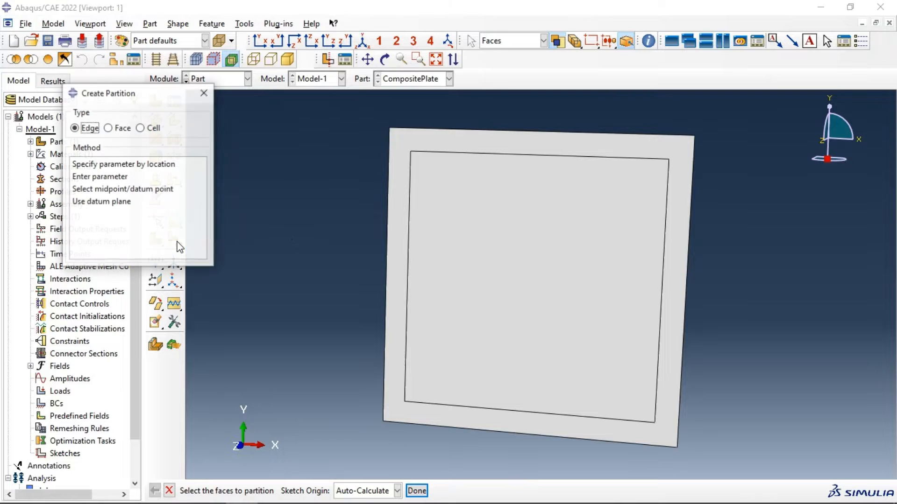
click(148, 131)
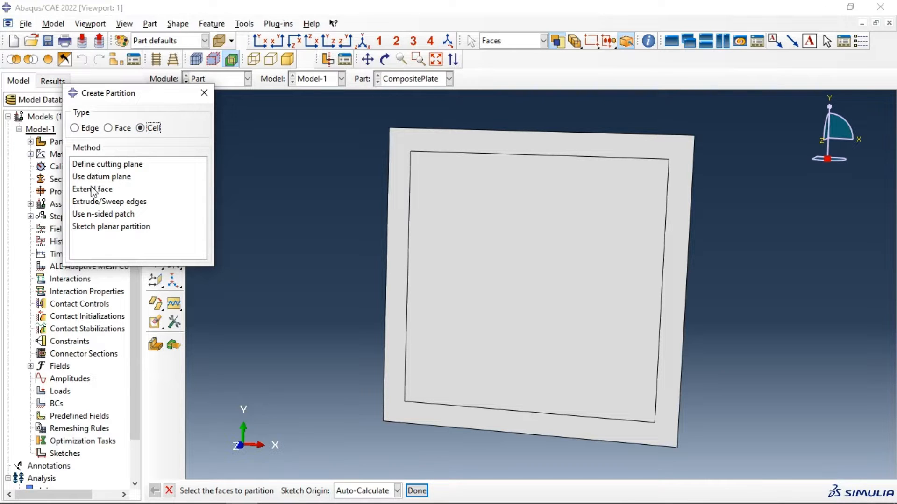
Try to partition the cell with an n-sided patch, using the edge loop through the inner square's left edge as its boundary.
click(97, 228)
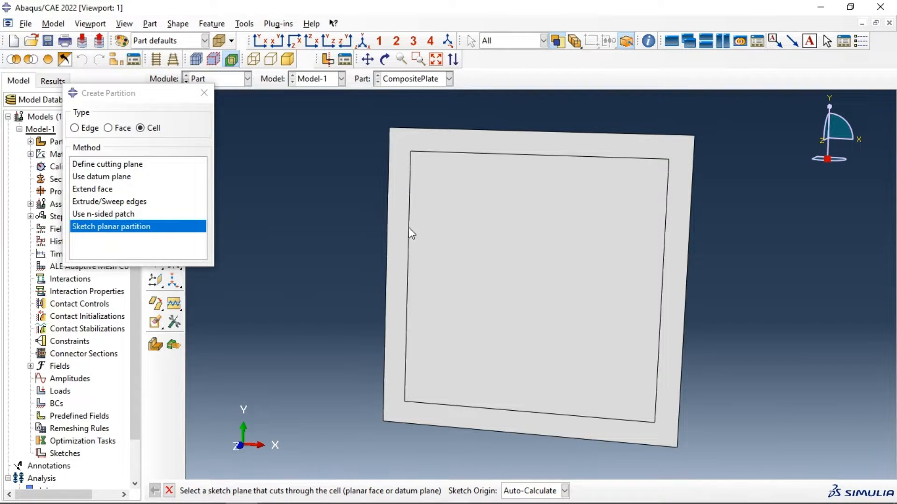
click(99, 215)
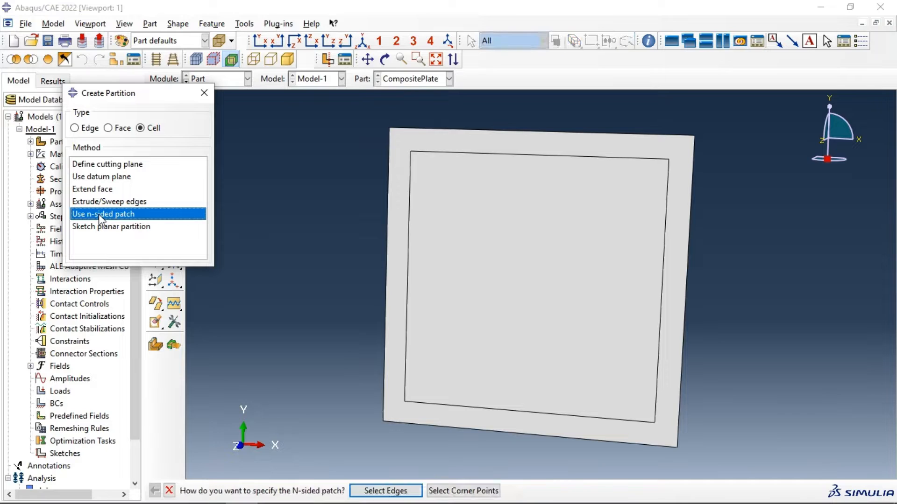
click(393, 489)
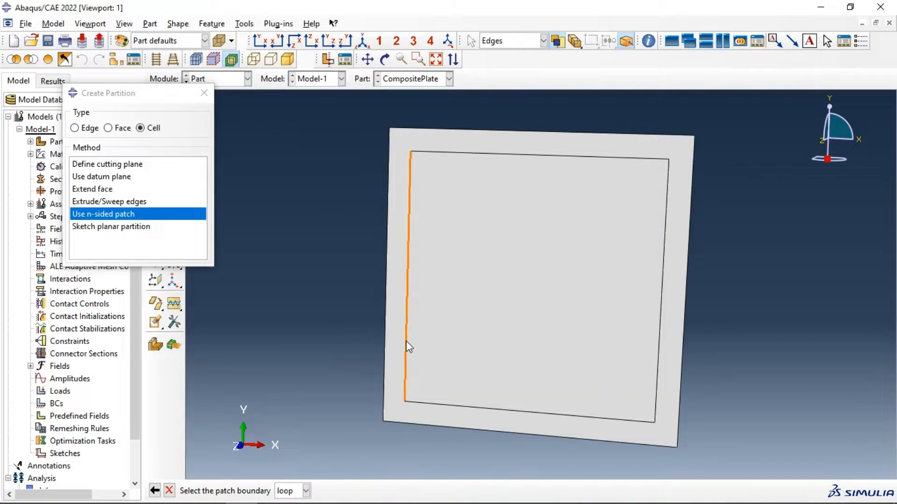
click(407, 344)
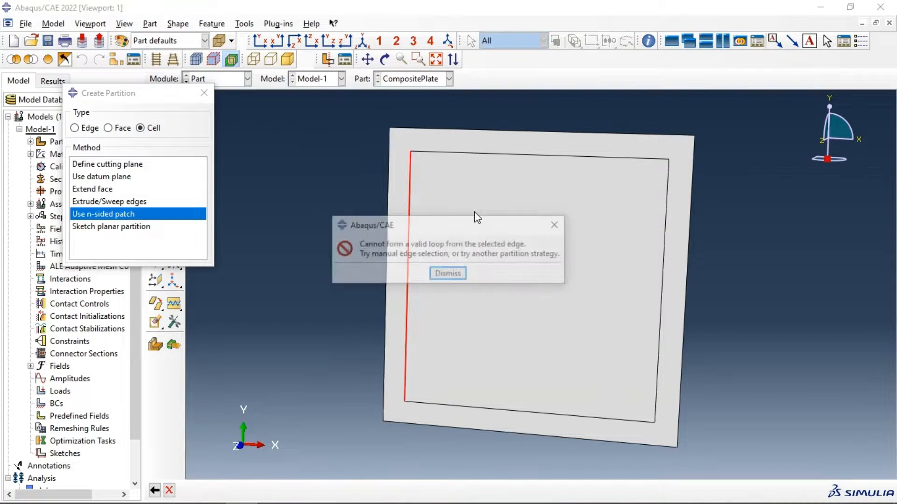
click(458, 278)
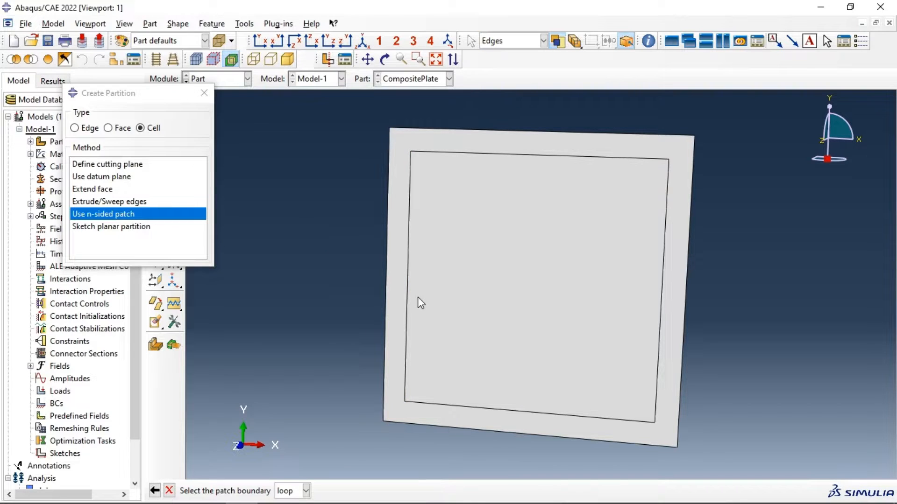
click(408, 302)
click(448, 274)
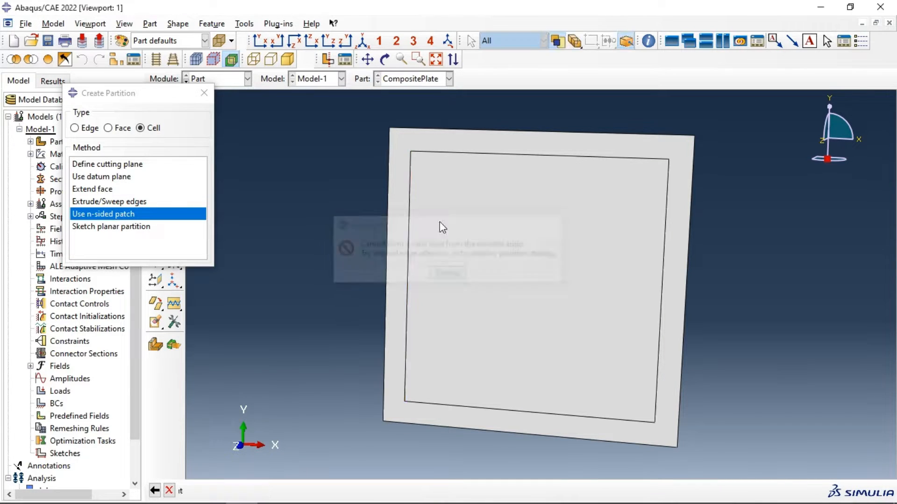
Start an Extrude/Sweep edges cell partition and select all four edges of the inner square as the edges to sweep.
click(124, 202)
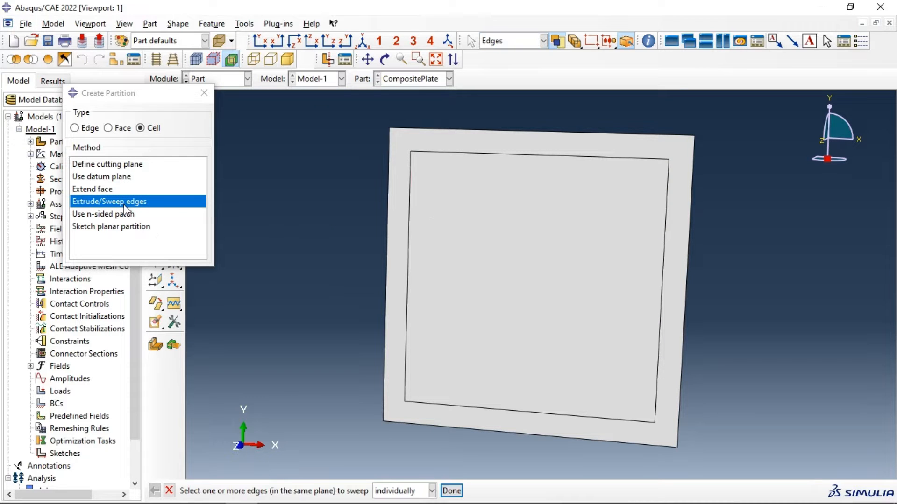
click(409, 260)
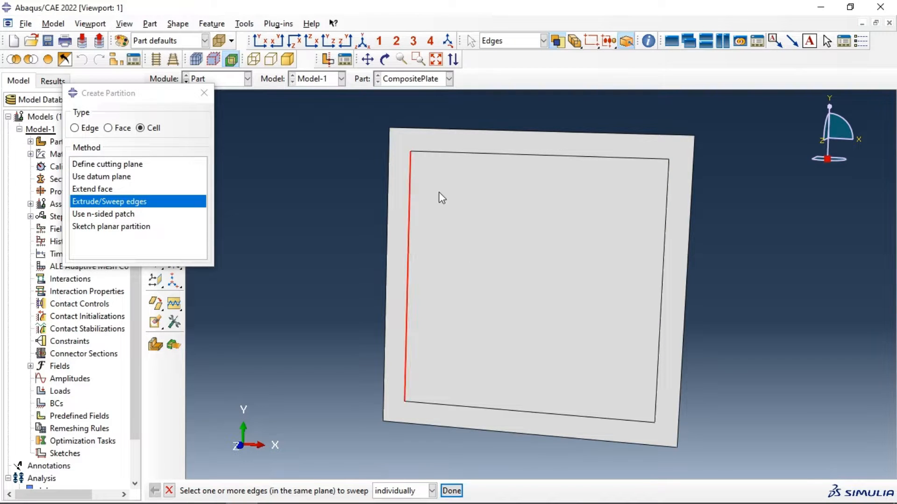
shift+click(452, 154)
shift+click(665, 228)
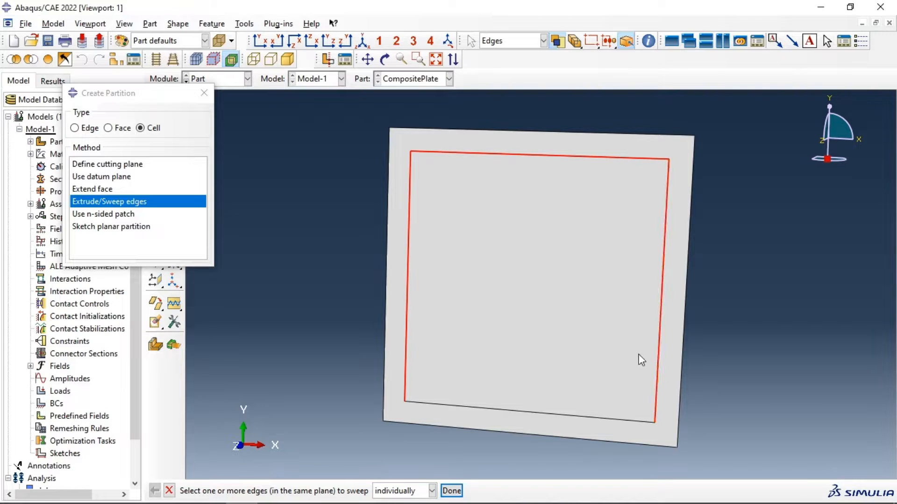
shift+click(608, 416)
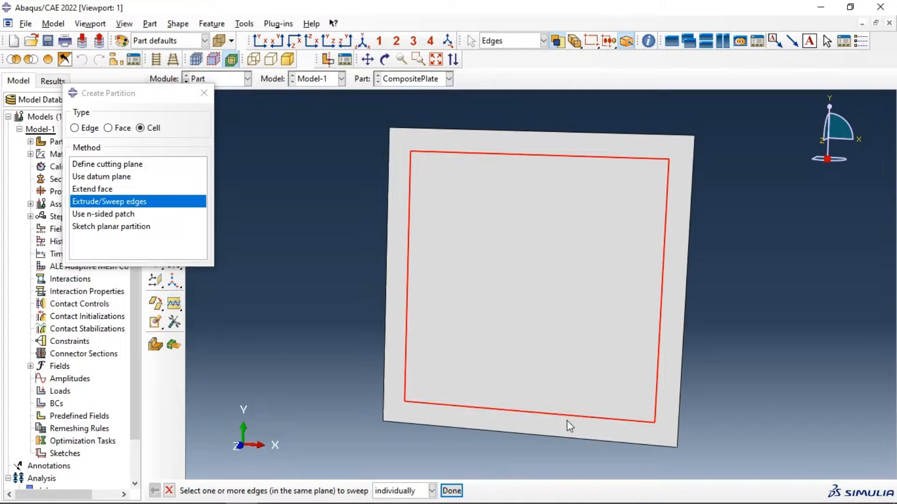
click(451, 491)
Extrude the selected edges along the plate's short thickness edge at its upper right corner and create the cell partition.
click(304, 491)
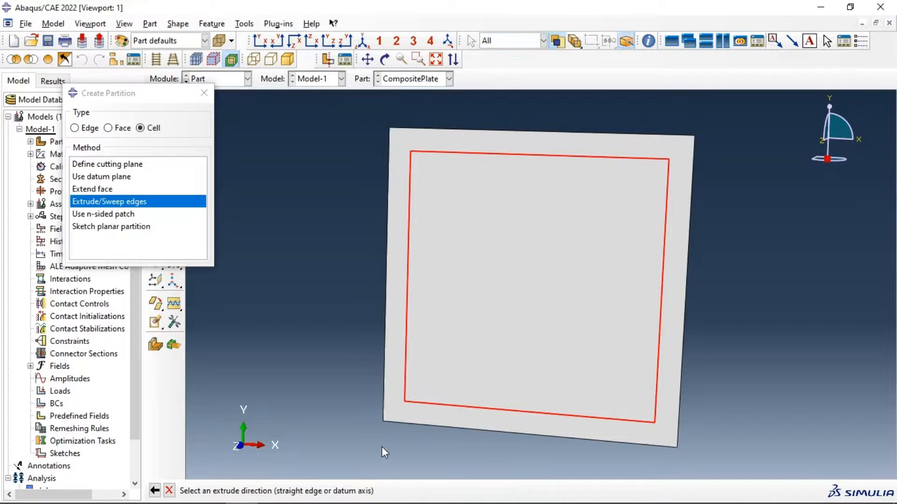
ctrl+alt+drag(671, 202, 610, 239)
scroll(626, 166, down, 3)
scroll(617, 178, down, 5)
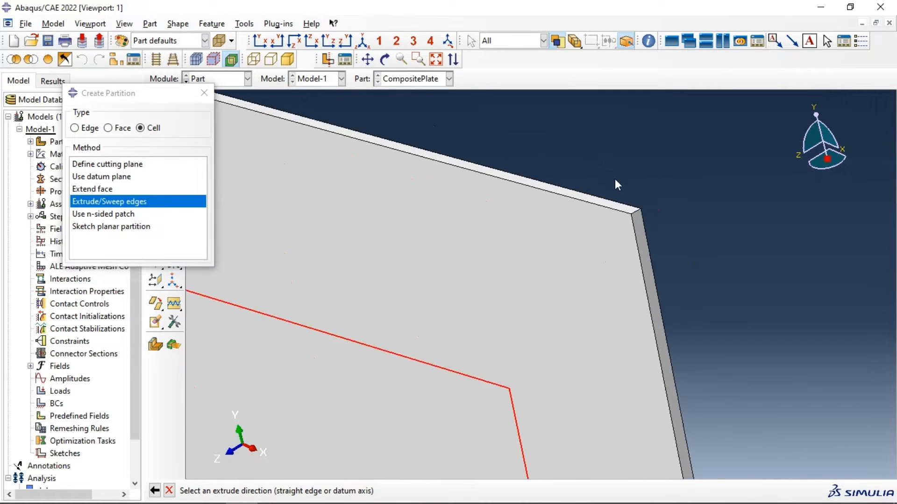
click(643, 223)
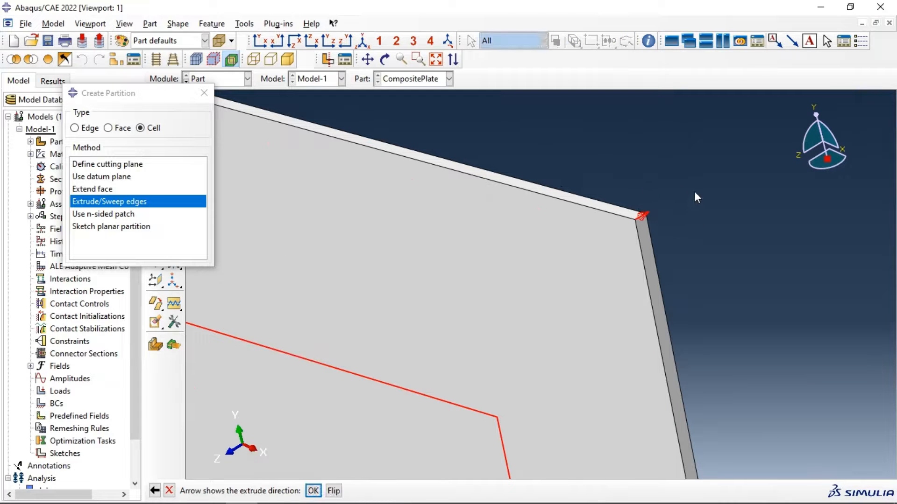
click(312, 490)
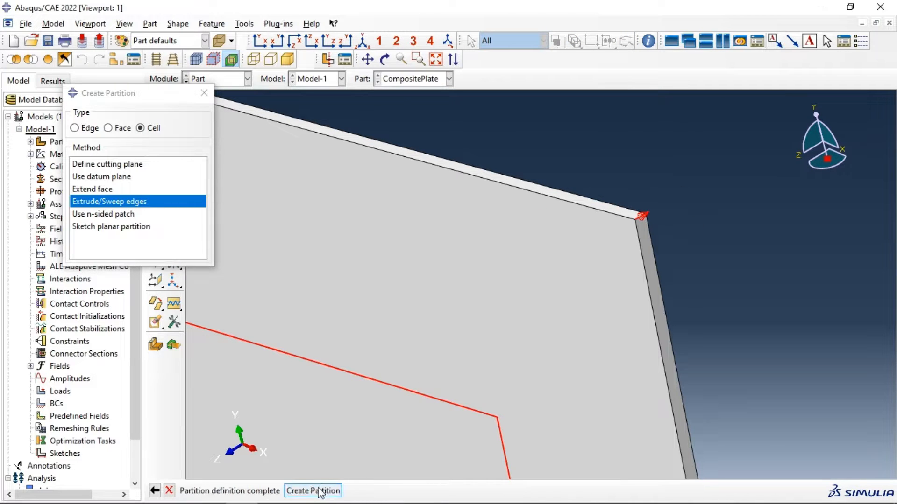
click(321, 490)
Check the partitioned cells by selecting the outer frame and inner square, close the partition dialog and view the plate.
scroll(603, 228, up, 4)
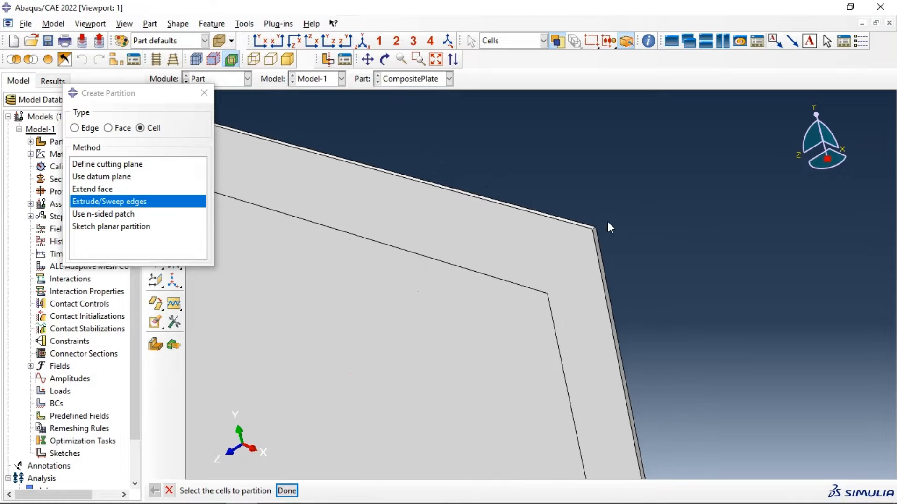
click(546, 240)
click(503, 312)
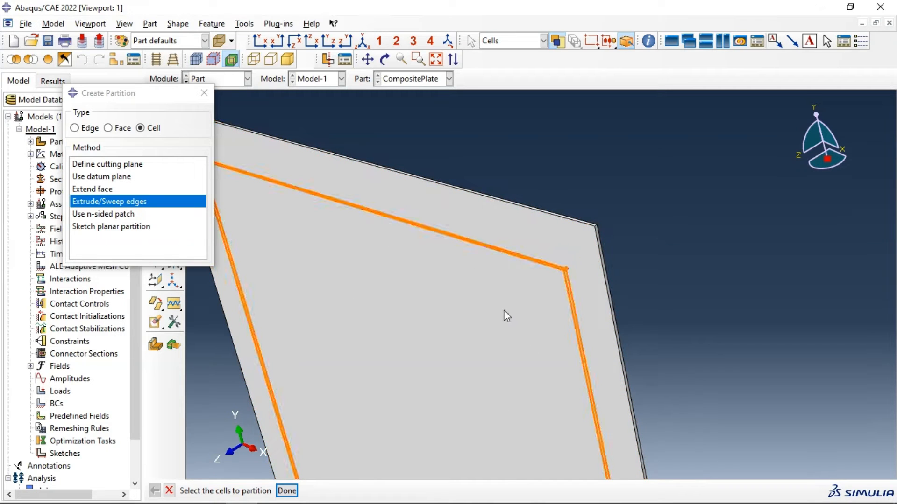
scroll(483, 306, up, 2)
click(204, 92)
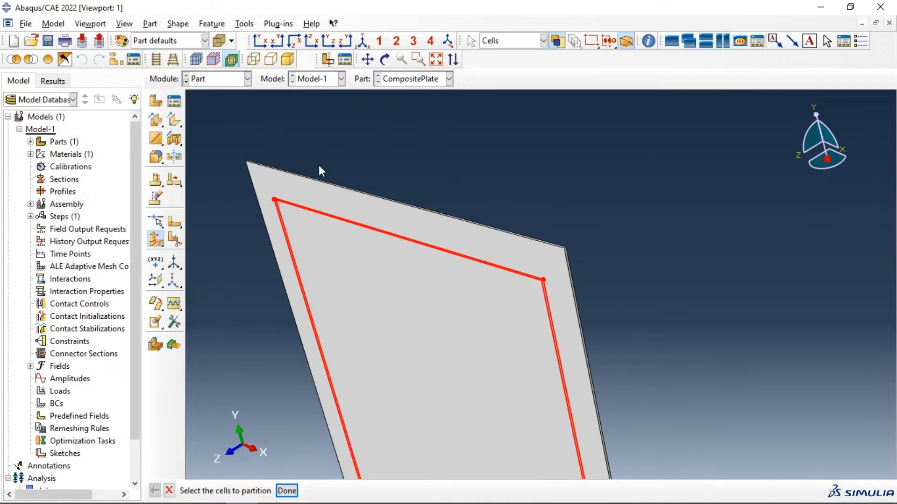
ctrl+alt+drag(400, 232, 509, 232)
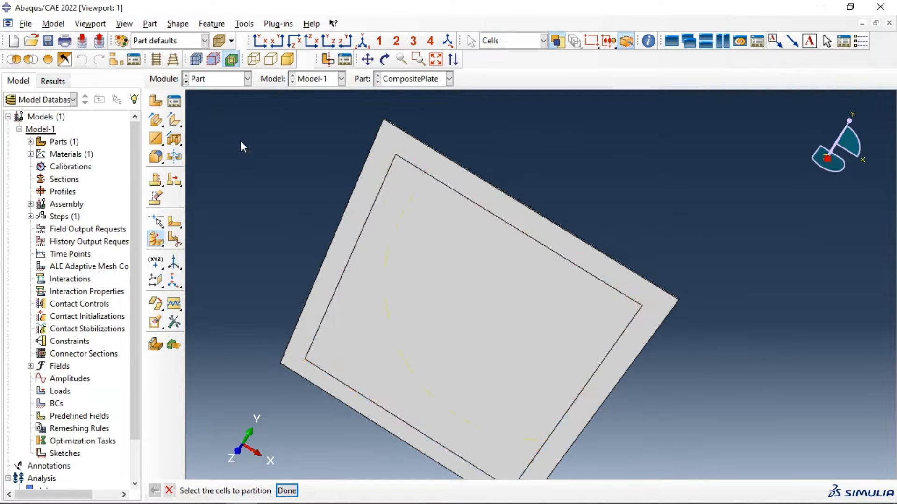
click(155, 103)
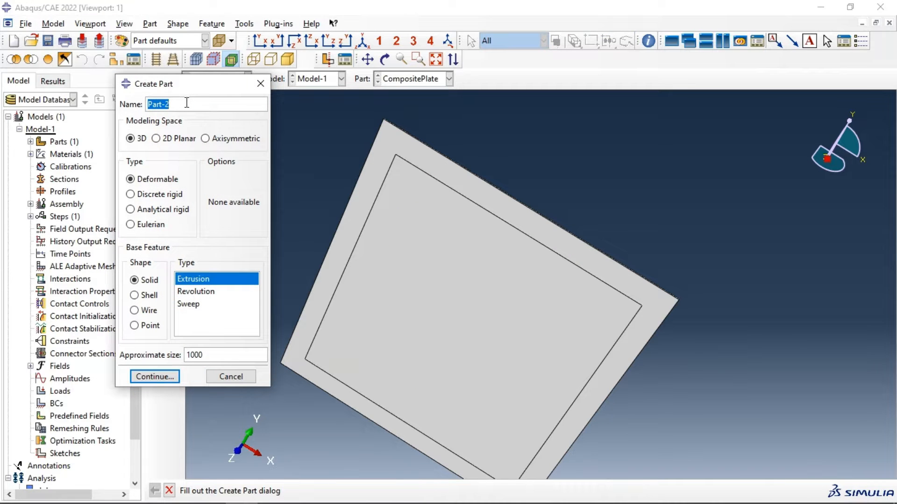
text(P)
text(all)
click(144, 200)
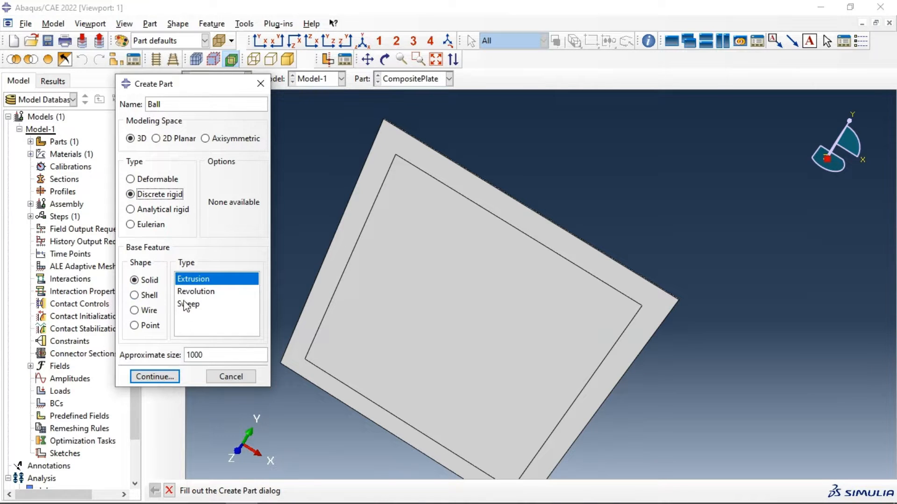
click(174, 375)
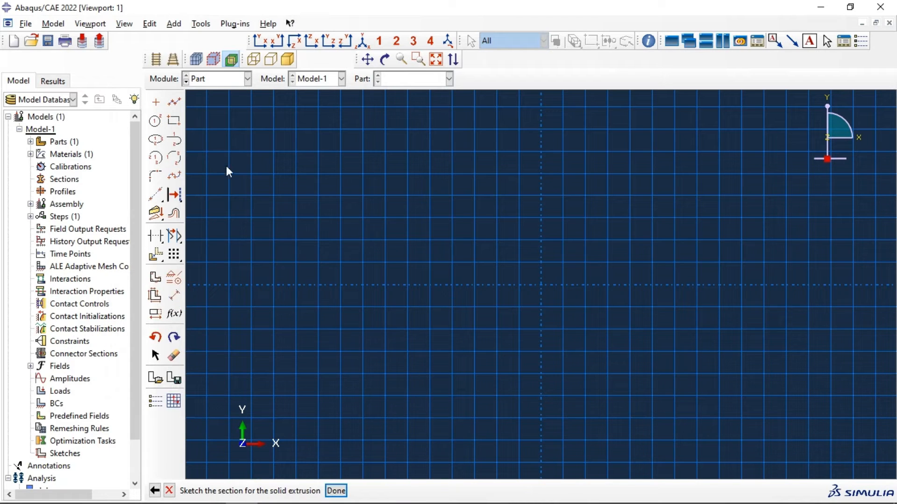
click(155, 121)
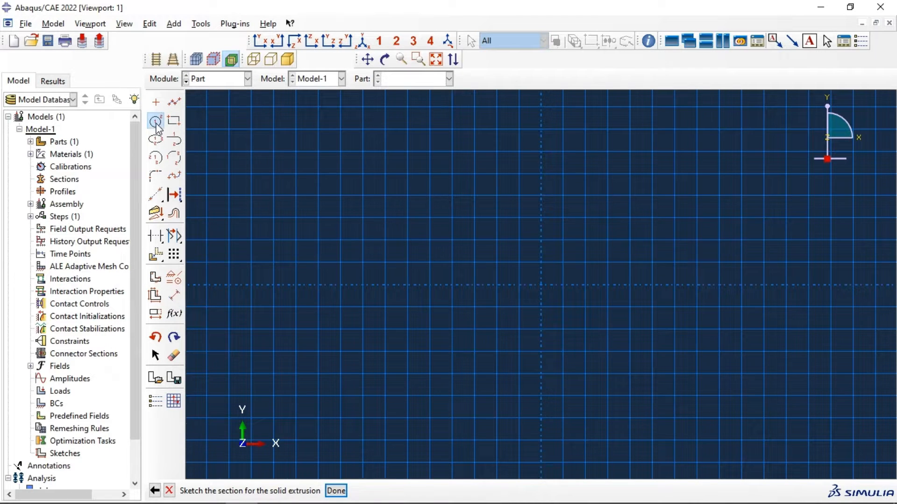
click(541, 285)
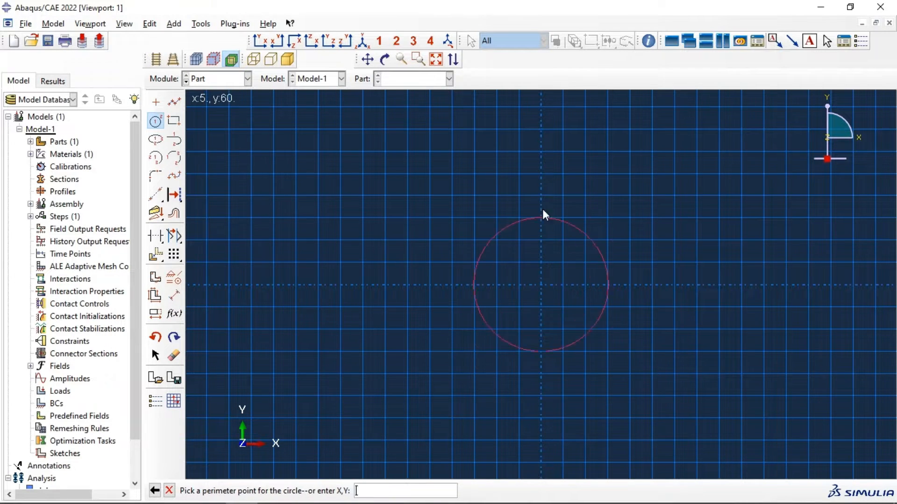
click(540, 352)
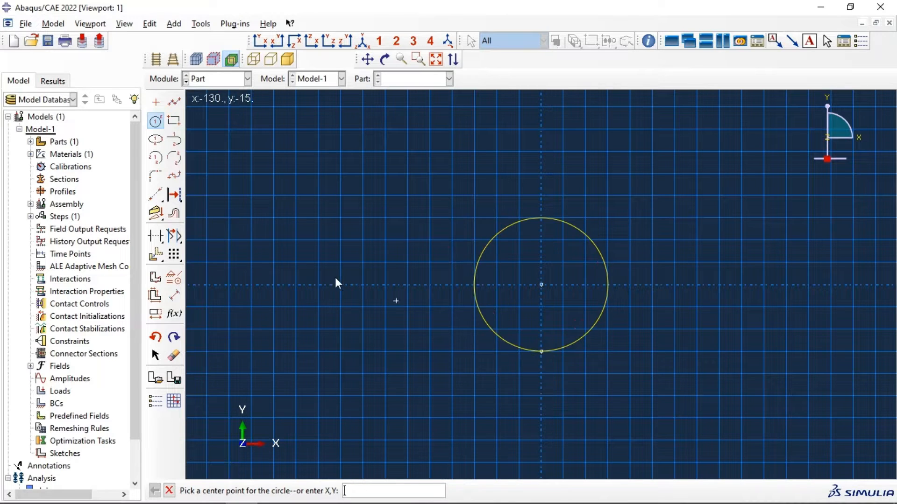
click(179, 293)
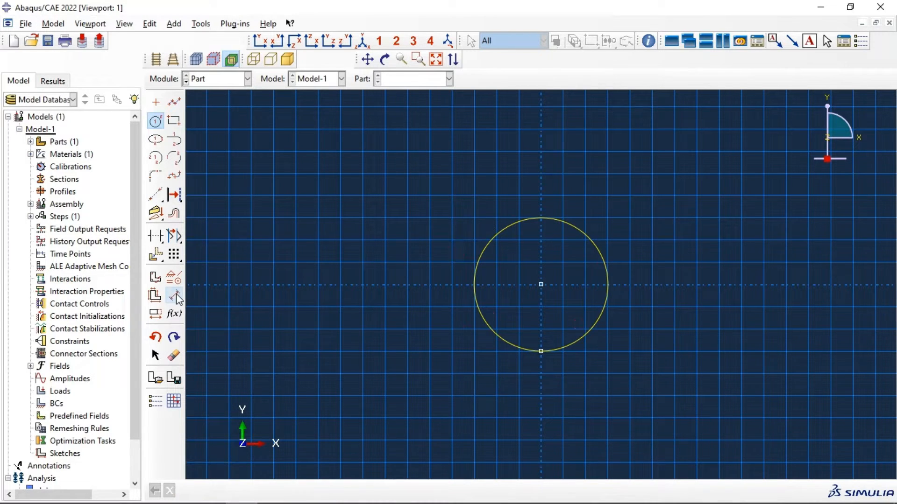
click(474, 292)
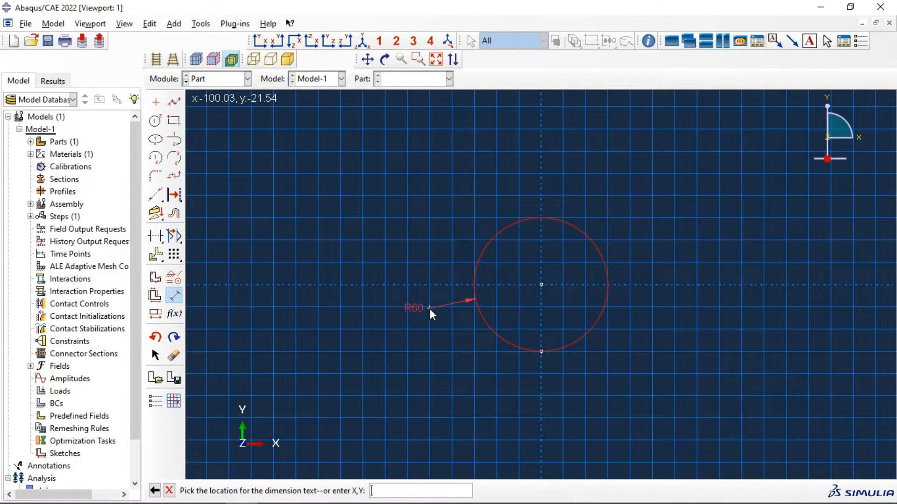
click(154, 491)
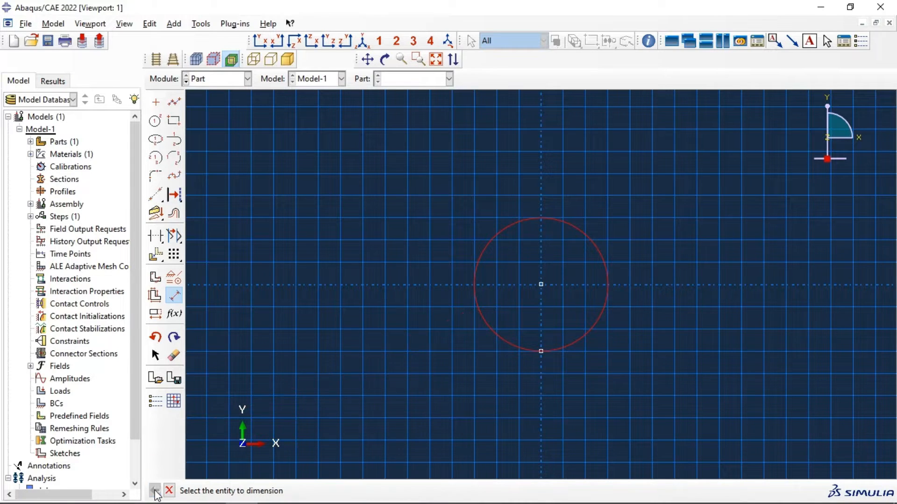
click(154, 492)
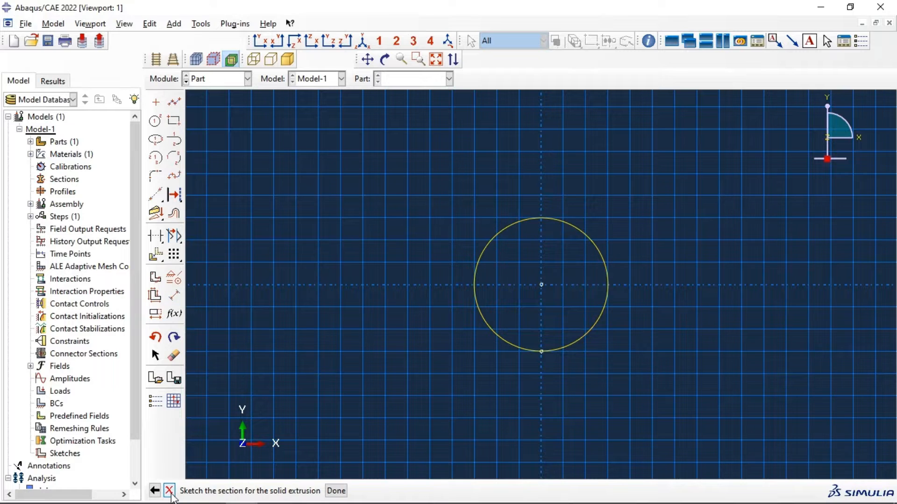
click(335, 490)
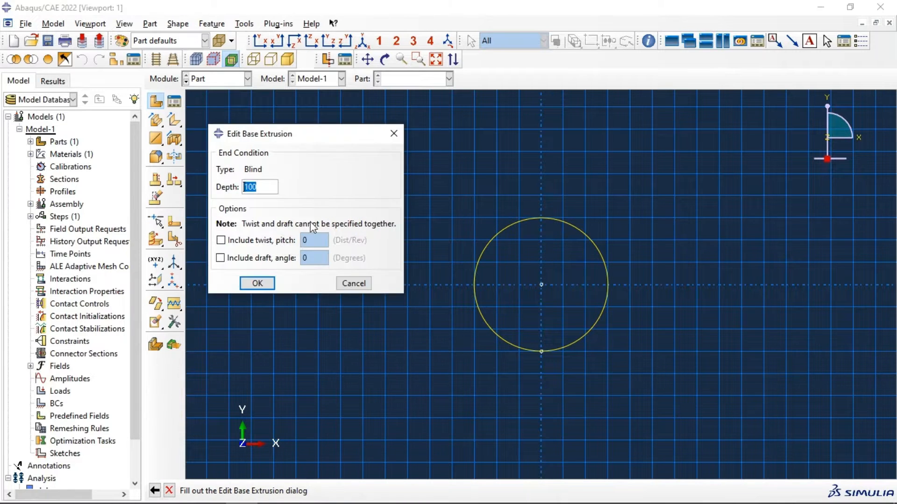
click(345, 284)
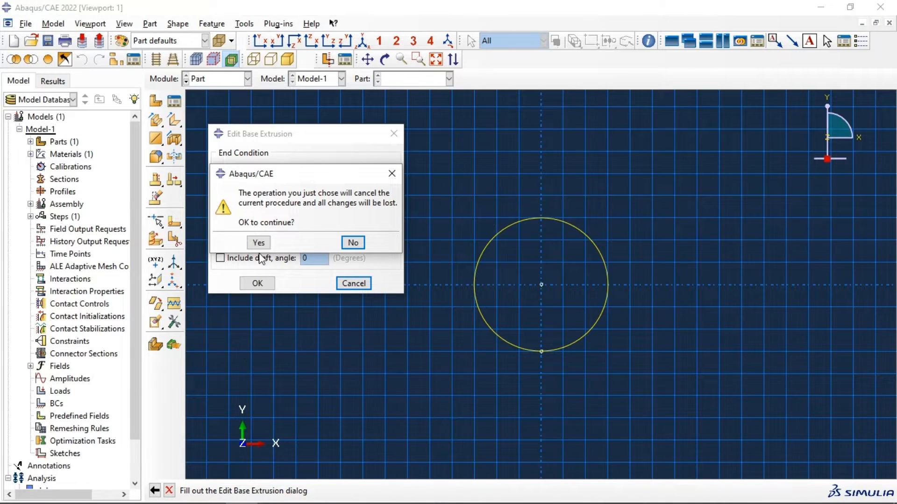
click(259, 242)
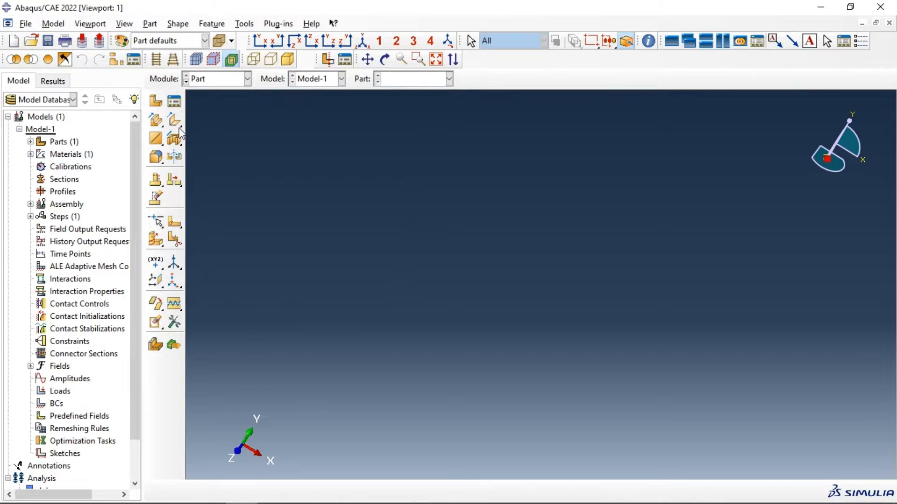
Create a 3D discrete rigid part named Ball with a solid revolution base feature and an approximate size of 1000.
click(156, 101)
text(Ball)
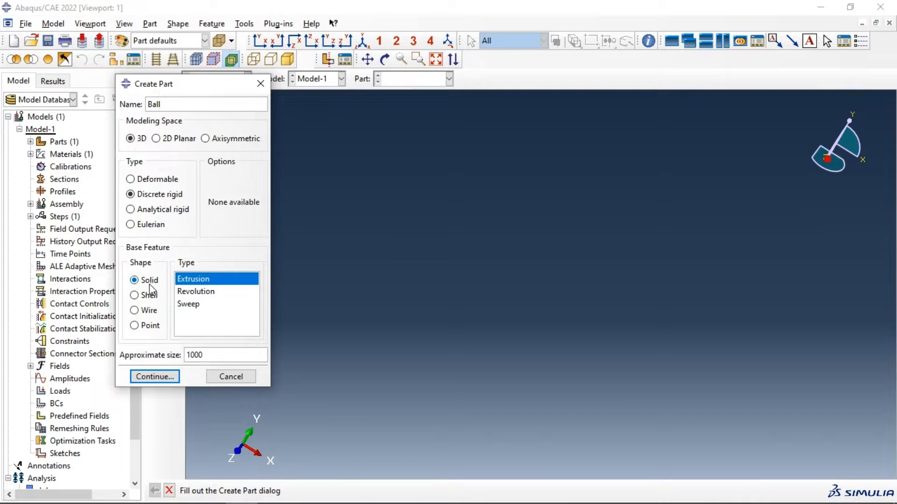
click(189, 293)
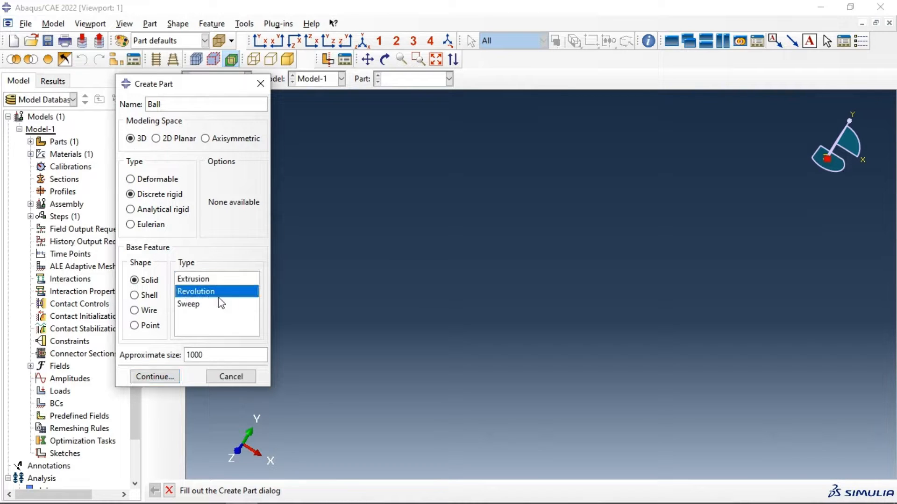
click(160, 377)
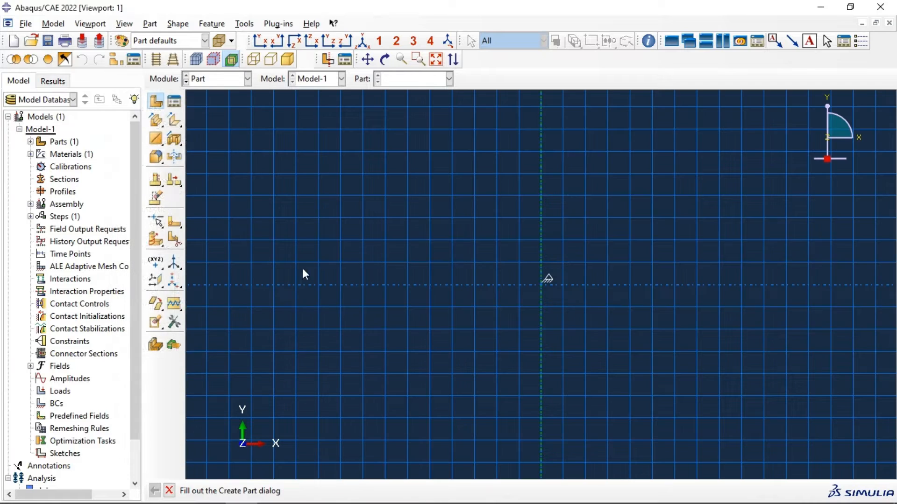
Sketch a circle centred on the origin with a radius of about 60.
click(156, 122)
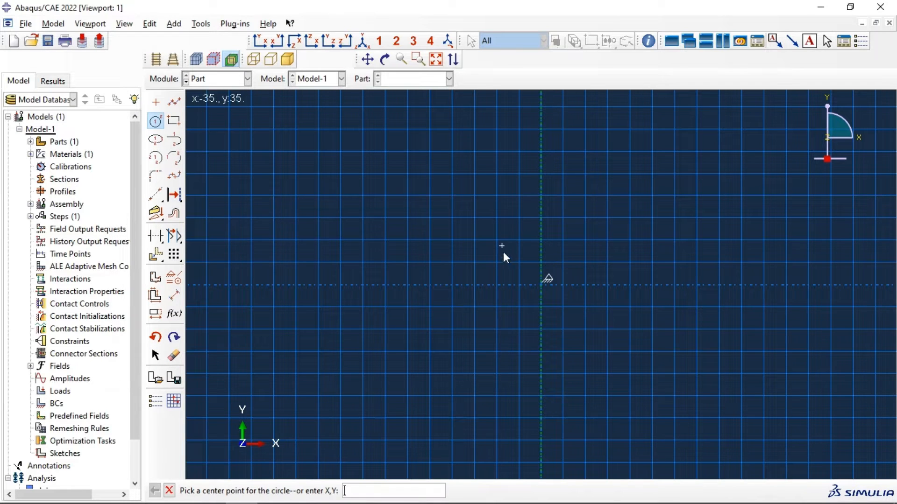
click(543, 286)
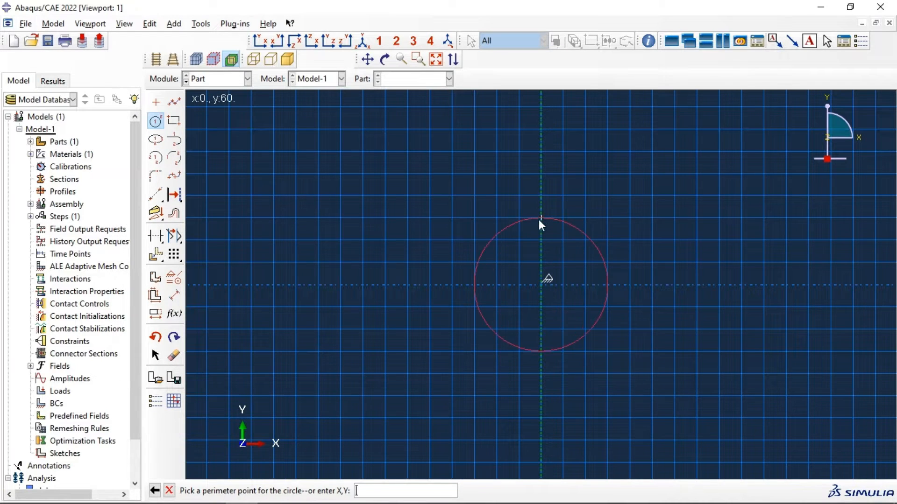
click(540, 351)
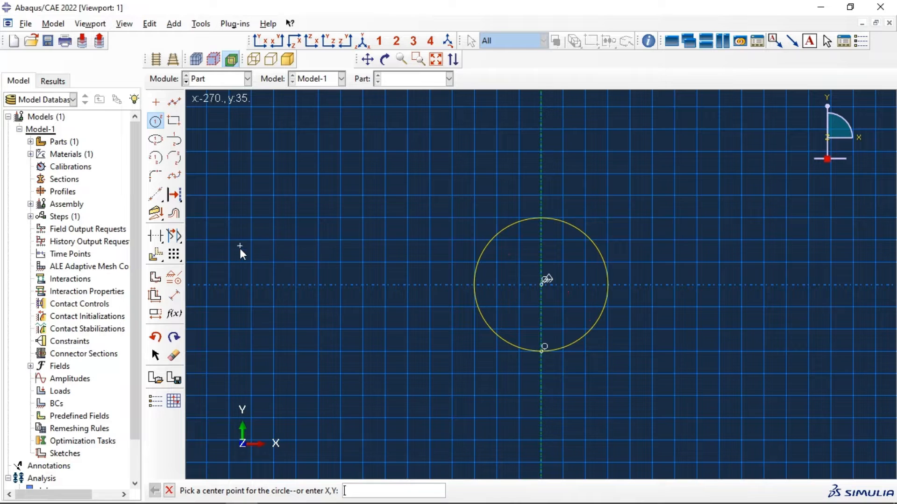
Dimension the circle's radius and set it to 35.
click(174, 296)
click(560, 221)
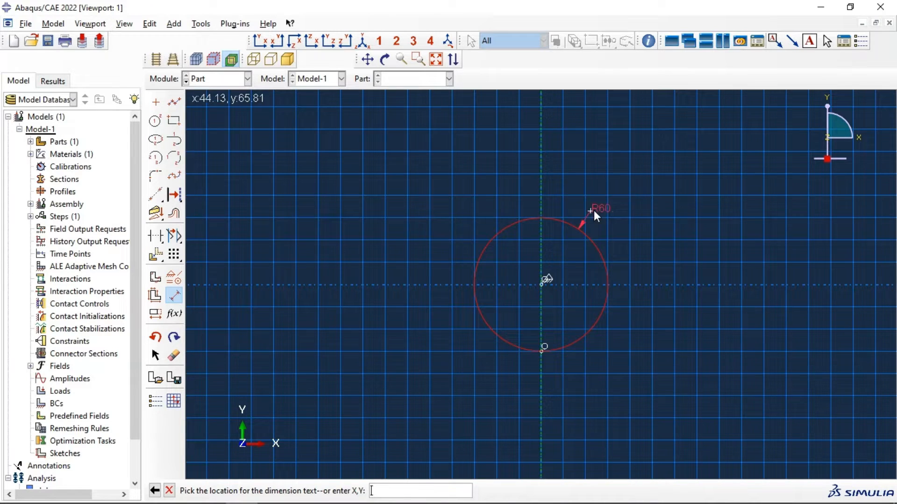
click(631, 204)
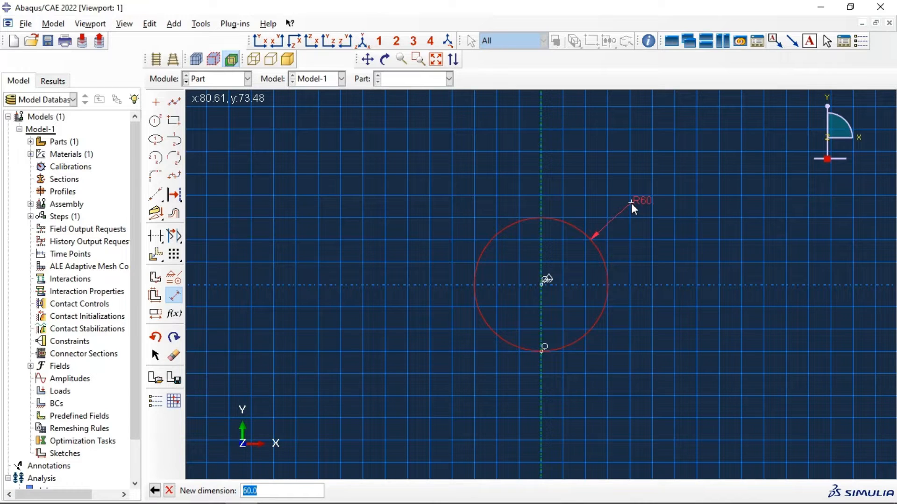
text(35)
key(Return)
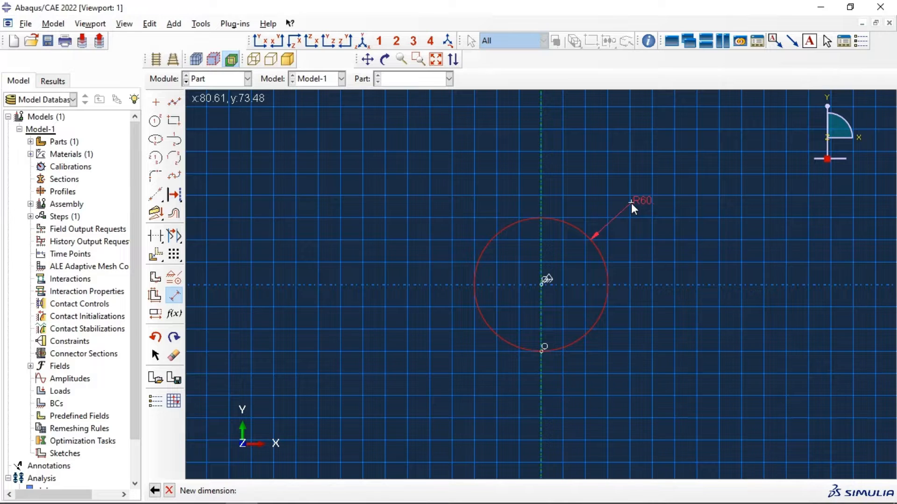
Draw a vertical line along the circle's diameter on the revolution axis, connecting its lowest and highest points.
click(174, 102)
click(542, 323)
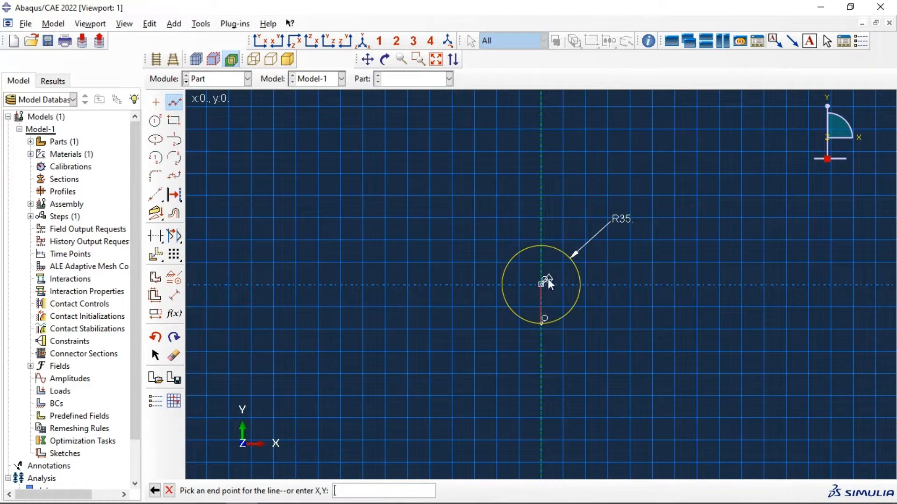
click(543, 246)
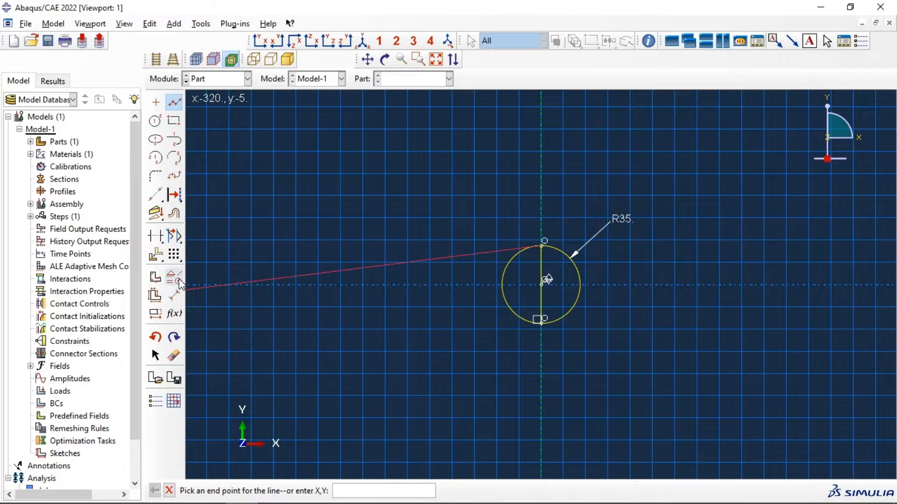
Trim away the half of the circle on the negative X side and revolve the remaining semicircle section through 360 degrees.
click(155, 236)
click(513, 264)
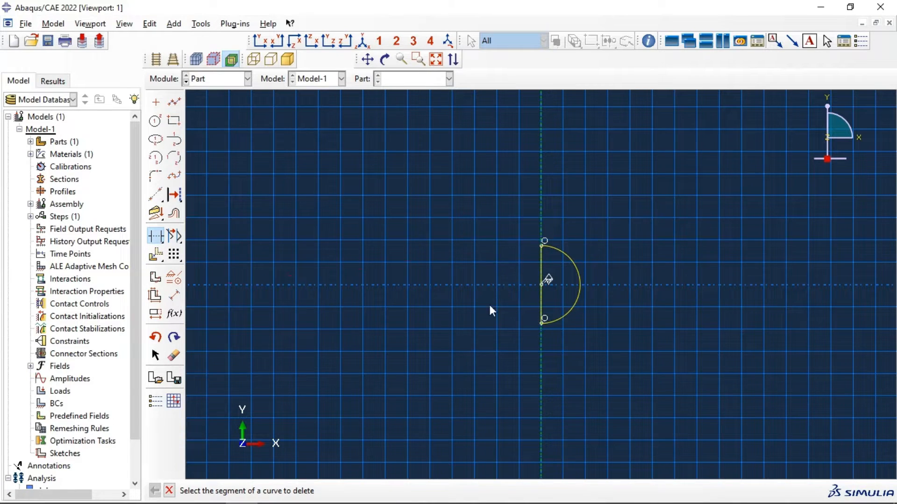
click(169, 491)
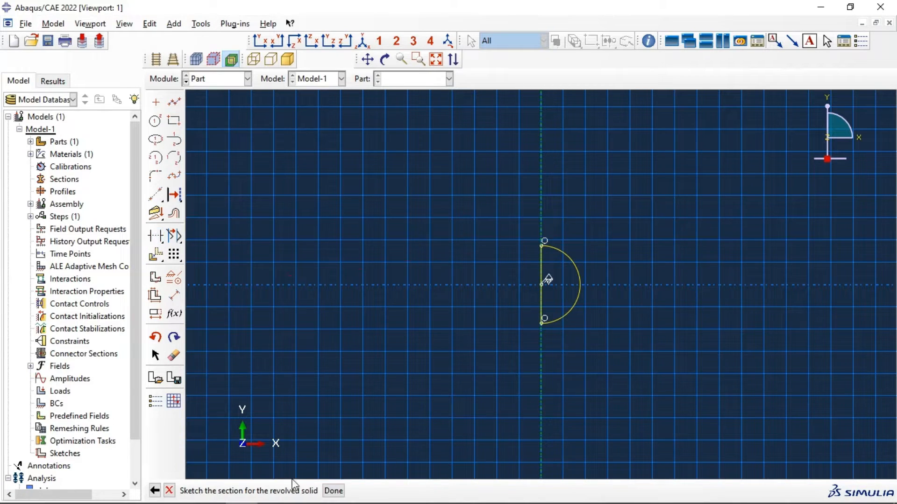
click(334, 491)
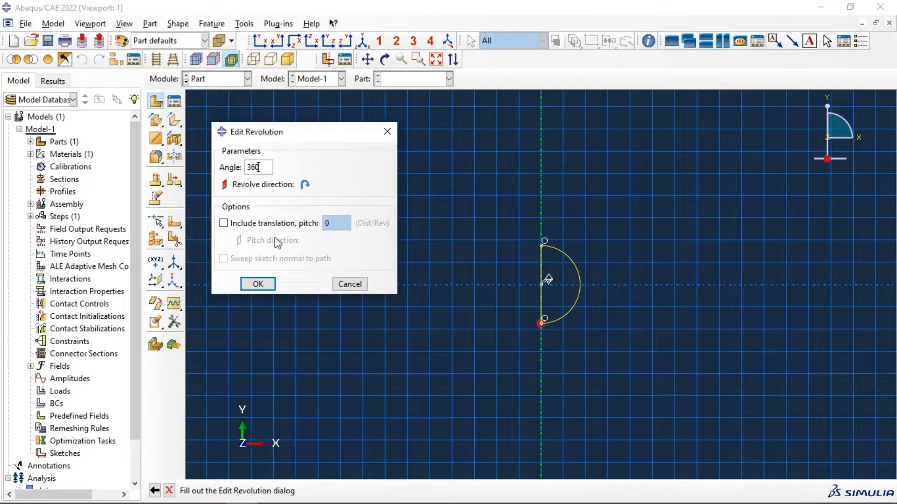
click(266, 286)
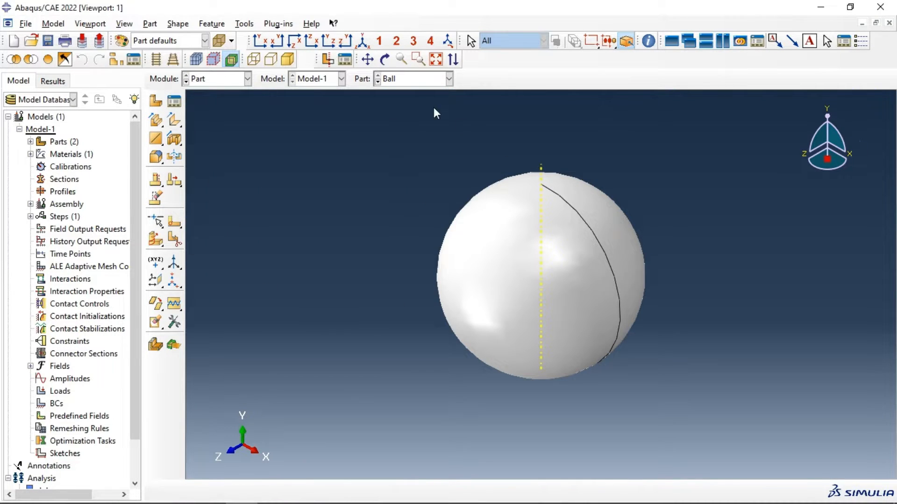
Create a reference point on the ball at the lower end of its revolution axis.
click(390, 61)
drag(517, 162, 538, 280)
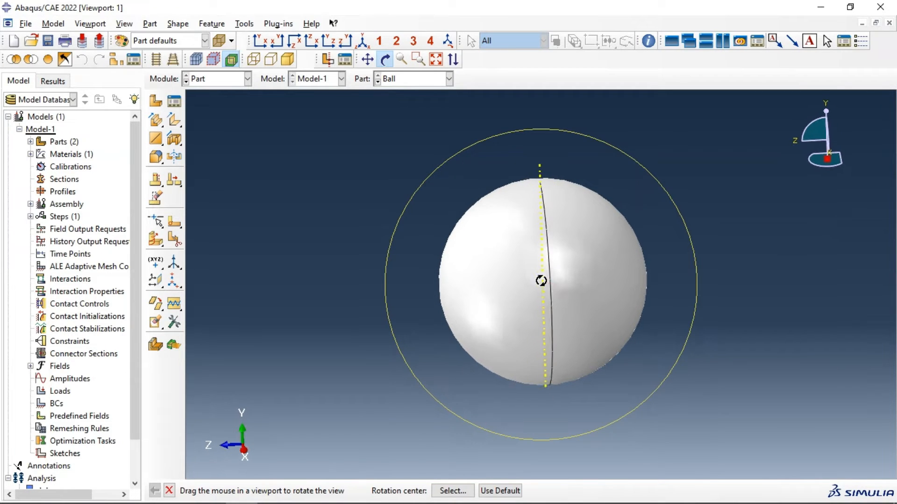
drag(570, 254, 618, 254)
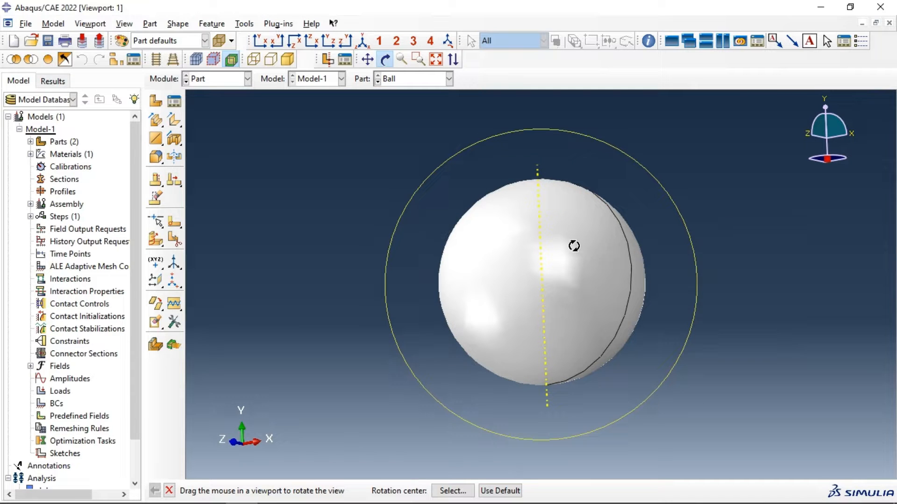
drag(566, 245, 532, 254)
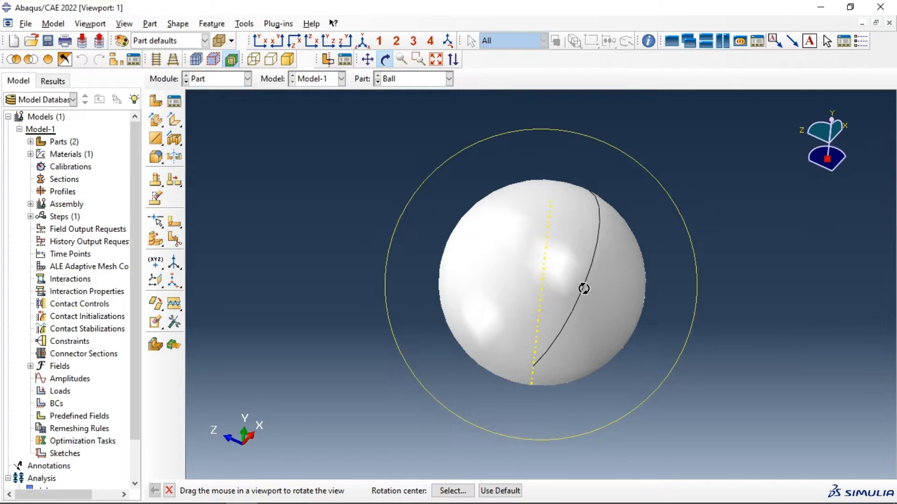
drag(381, 204, 379, 198)
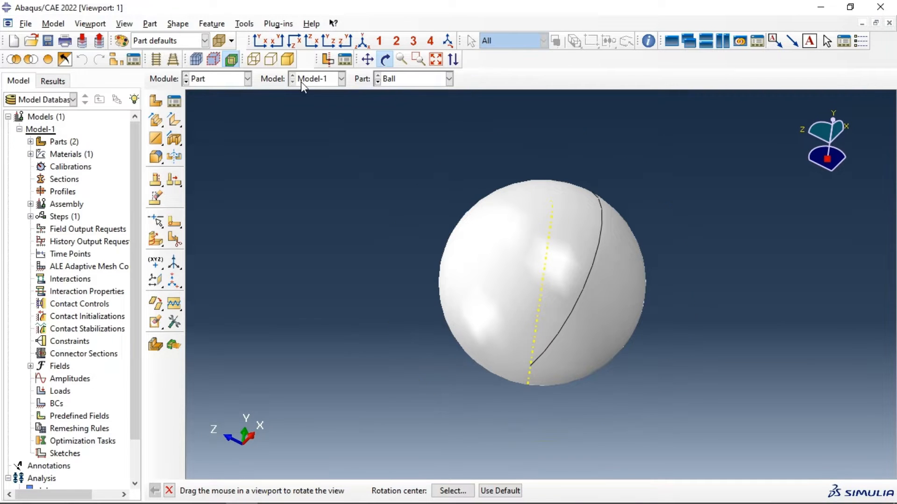
click(244, 24)
click(259, 52)
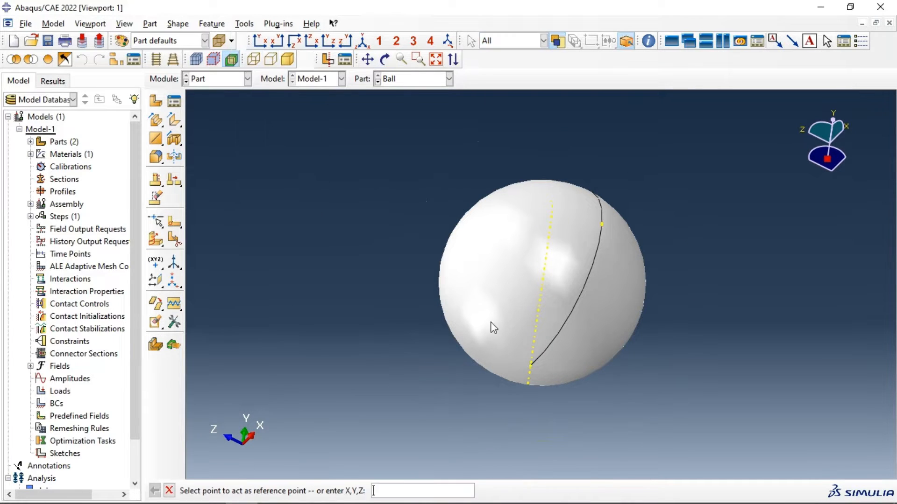
click(531, 367)
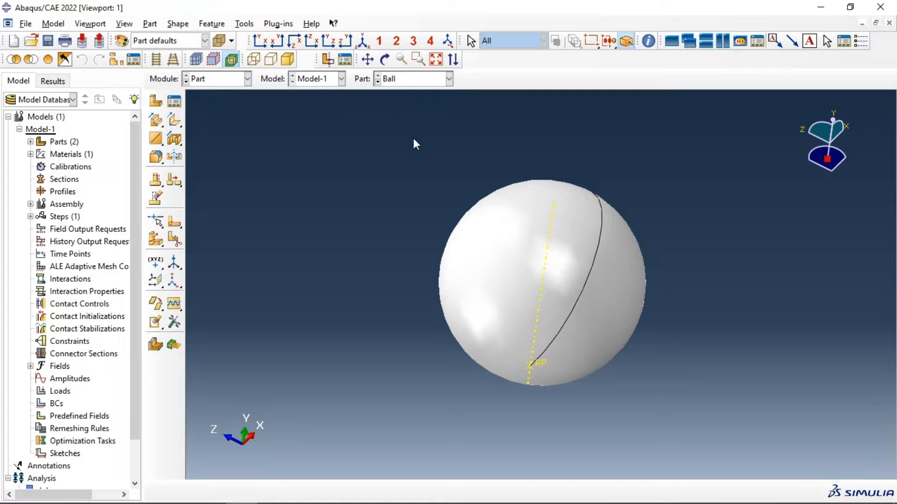
Turn on the view cut to see inside the ball, and convert the solid to a shell by removing its cell.
click(328, 60)
ctrl+alt+drag(546, 219, 542, 301)
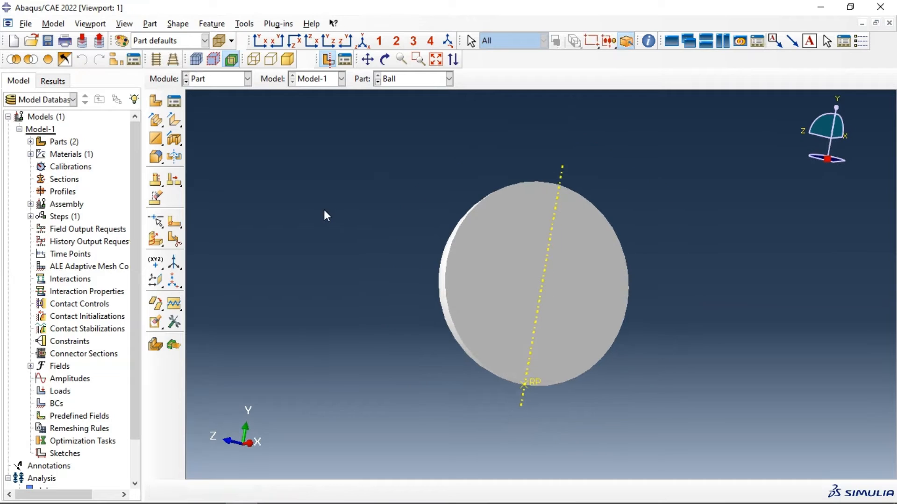
click(176, 122)
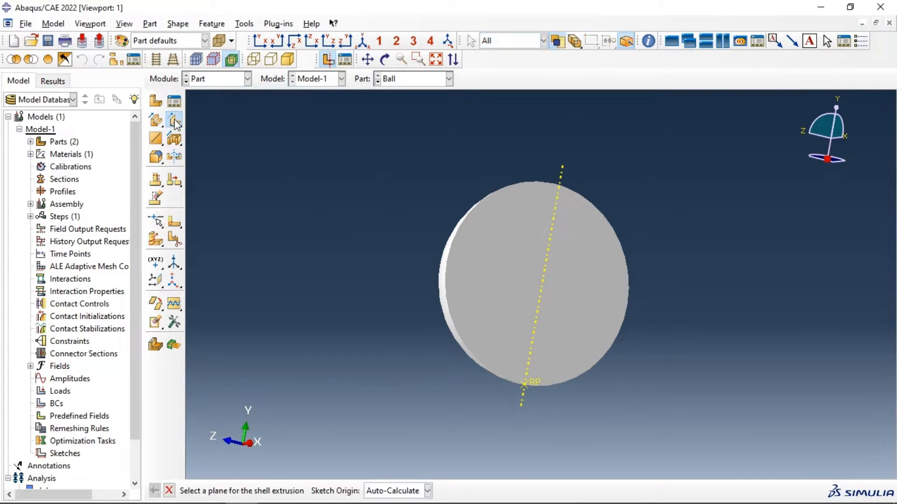
drag(176, 122, 289, 123)
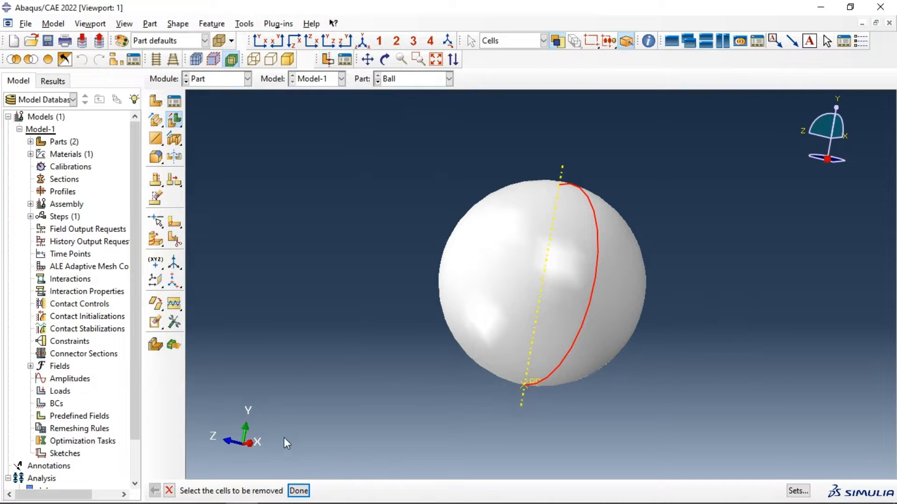
click(293, 492)
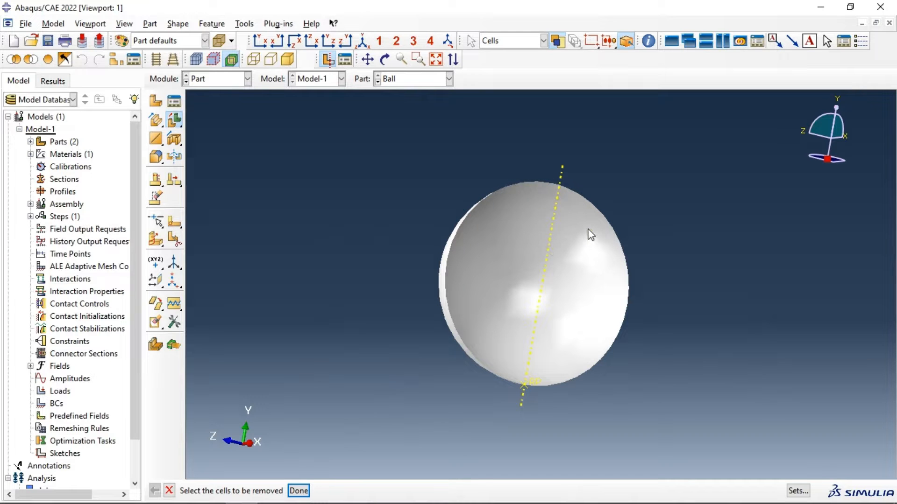
ctrl+alt+drag(587, 229, 571, 291)
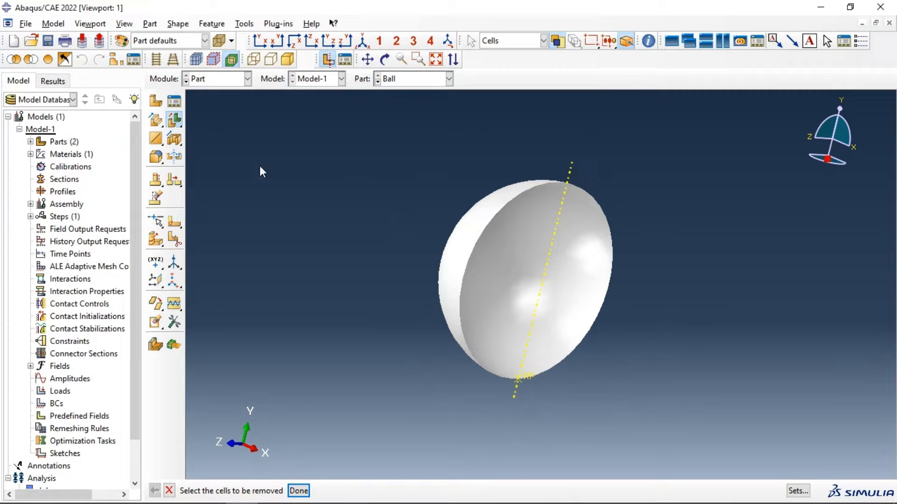
click(212, 82)
click(285, 151)
click(298, 490)
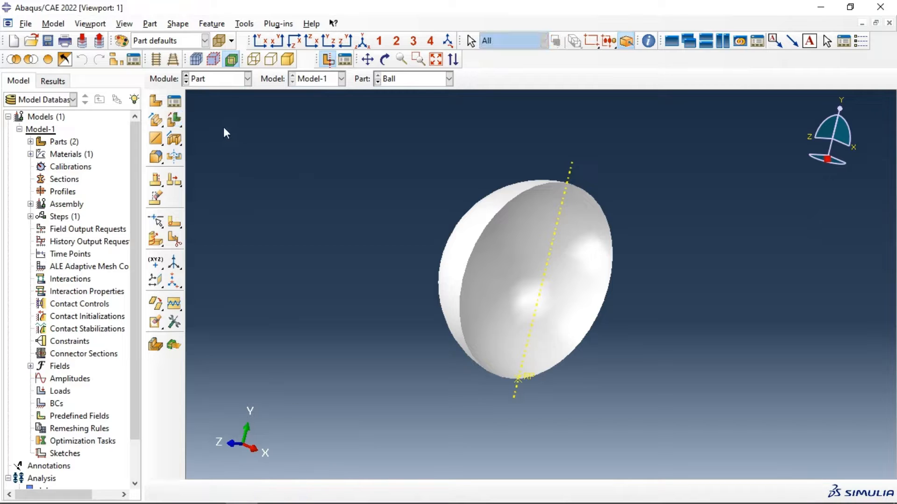
Switch to the Property module and look through the T300/M18 and T800/M18 entries in the HashinFailure.lib material library.
click(214, 83)
click(213, 104)
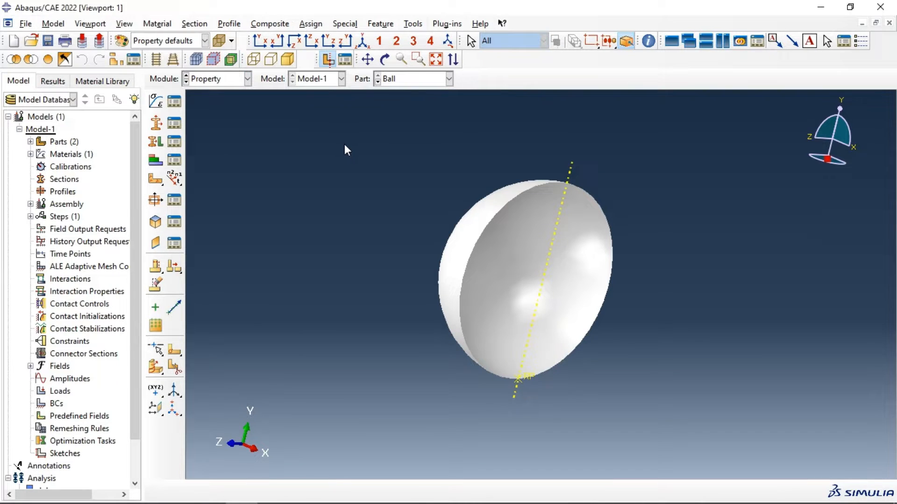
click(102, 80)
click(41, 173)
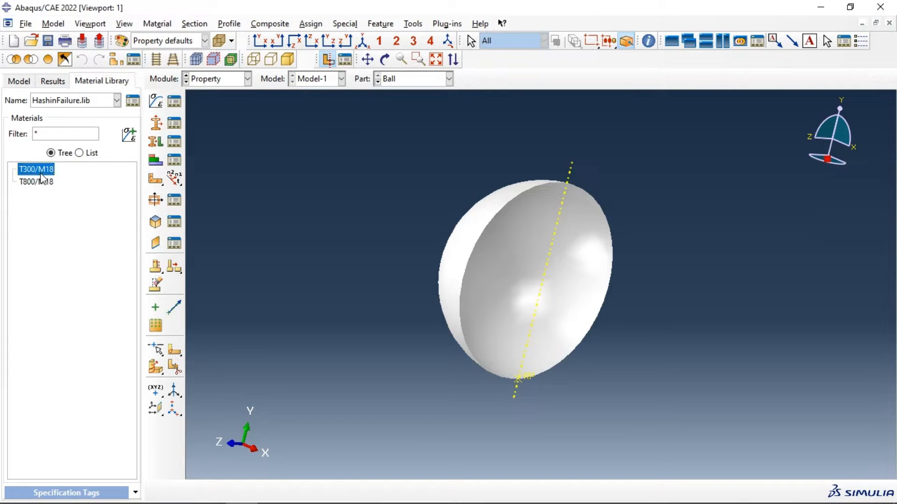
click(39, 181)
click(33, 167)
click(35, 181)
Open the Material Manager and compare the model's material with the T300/M18 entry in the library.
click(174, 102)
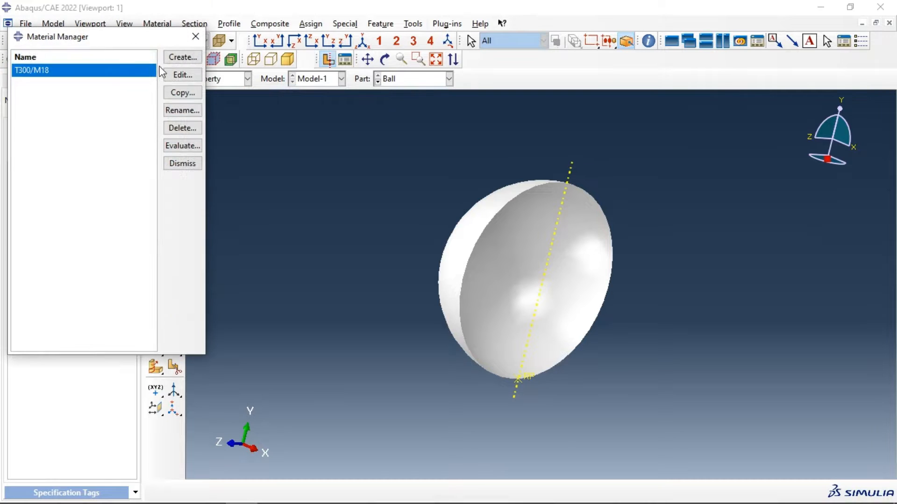
drag(115, 41, 282, 109)
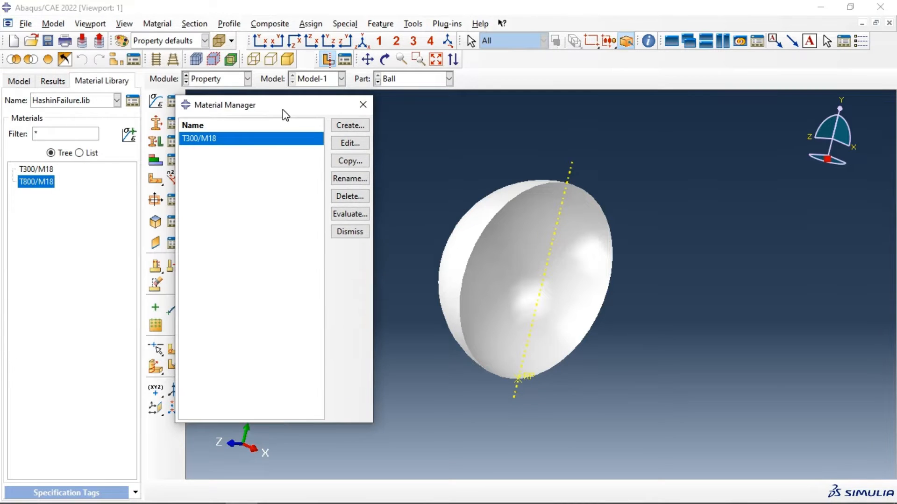
click(35, 170)
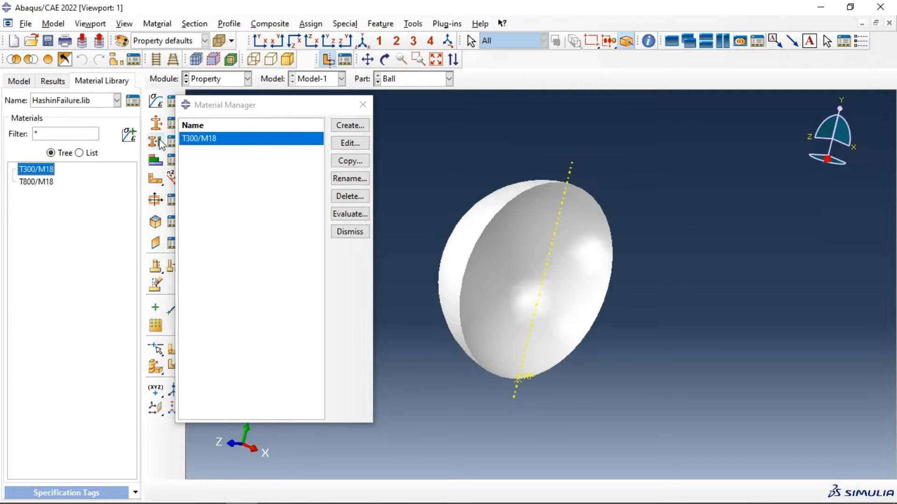
mouse_move(234, 100)
mouse_down()
mouse_move(258, 100)
mouse_move(247, 97)
mouse_up()
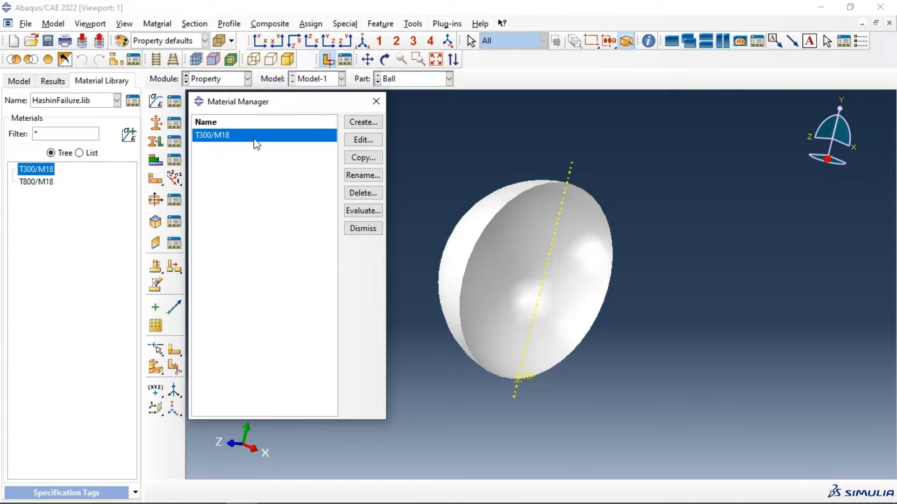
click(19, 81)
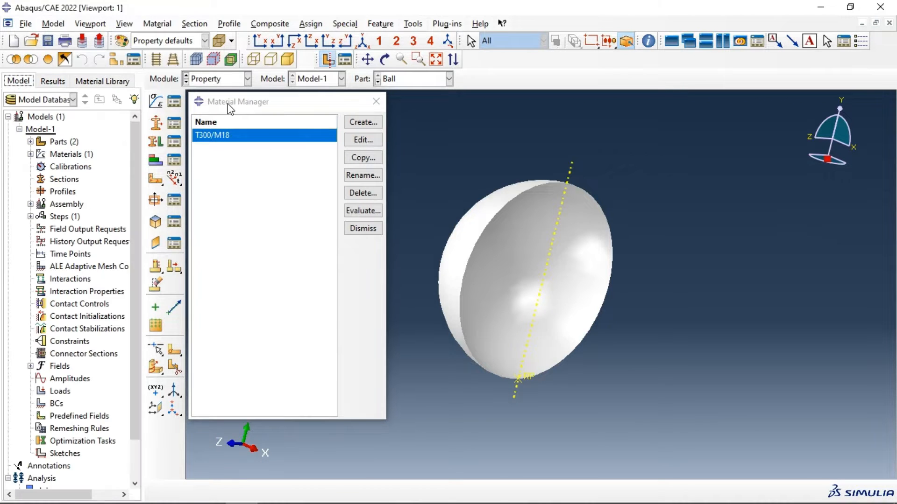
drag(228, 104, 81, 58)
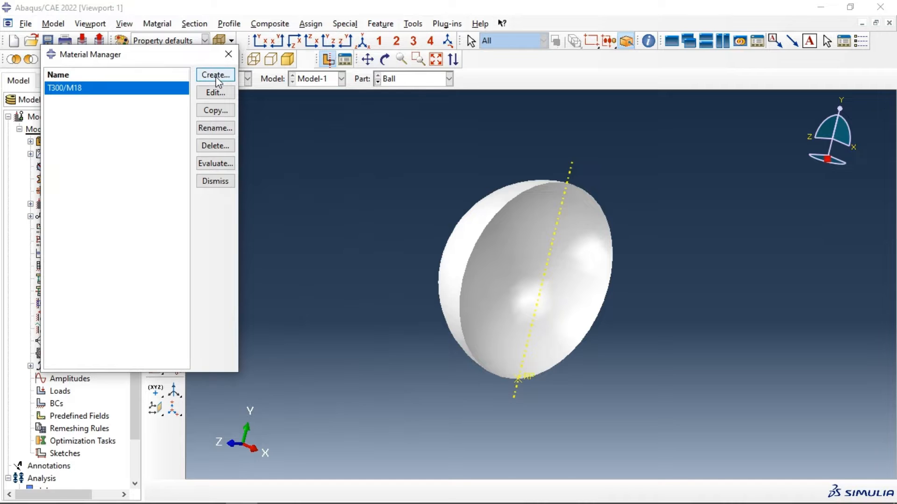
Open the T300/M18 material definition and review its density, elastic and Hashin damage data.
click(215, 92)
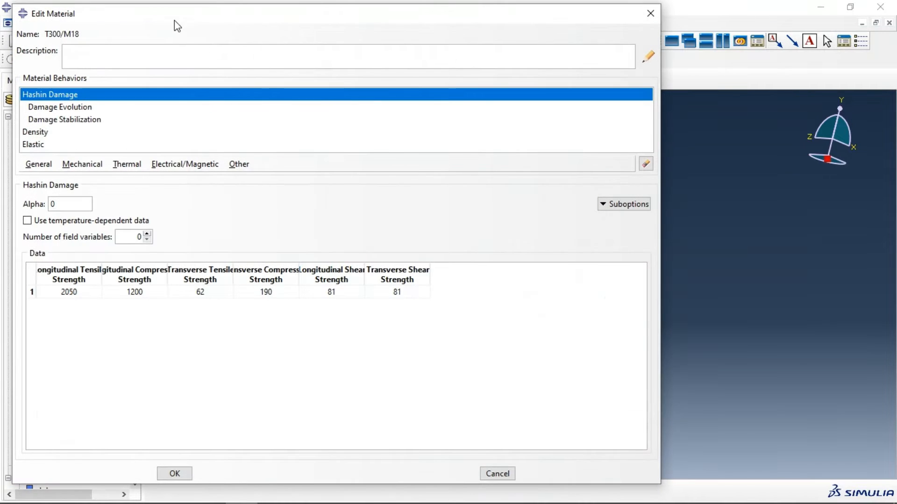
click(41, 133)
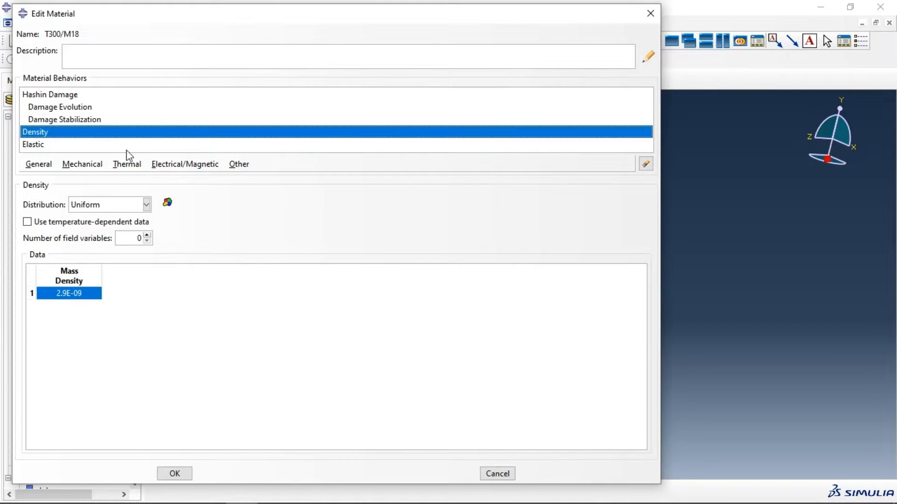
click(41, 145)
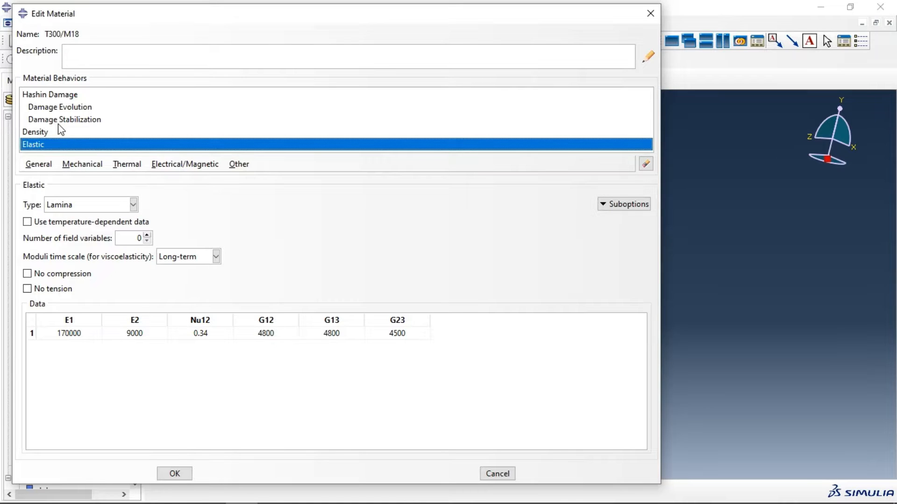
click(39, 97)
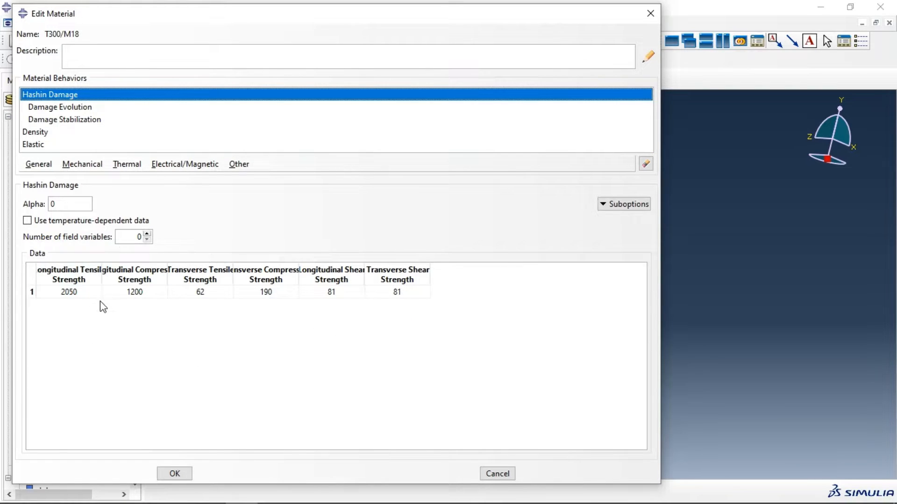
Review the Damage Evolution and Damage Stabilization suboptions of T300/M18, then close the material definition and the Material Manager.
double_click(70, 107)
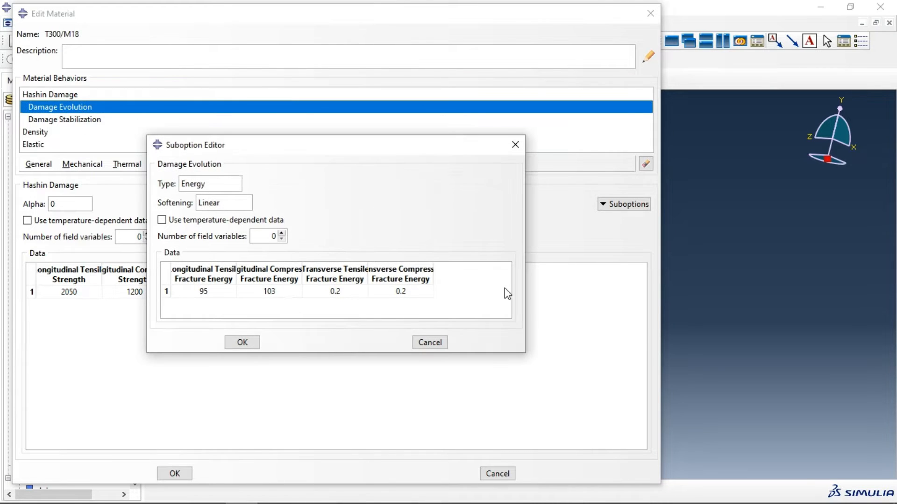
drag(528, 323, 547, 336)
drag(584, 341, 593, 342)
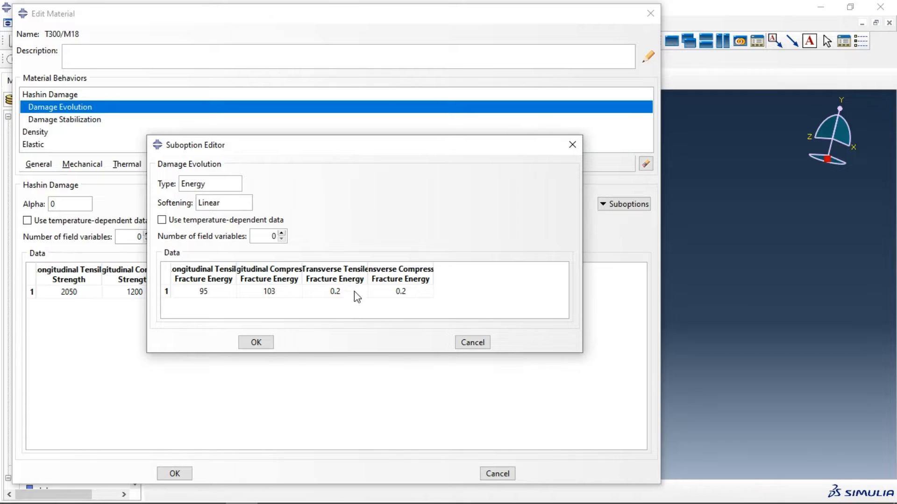
click(573, 144)
click(50, 121)
double_click(50, 120)
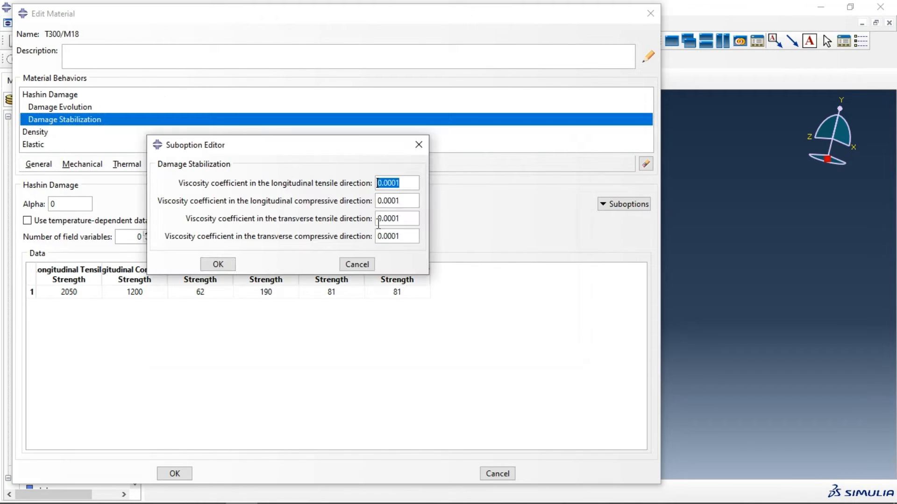
click(230, 263)
click(181, 475)
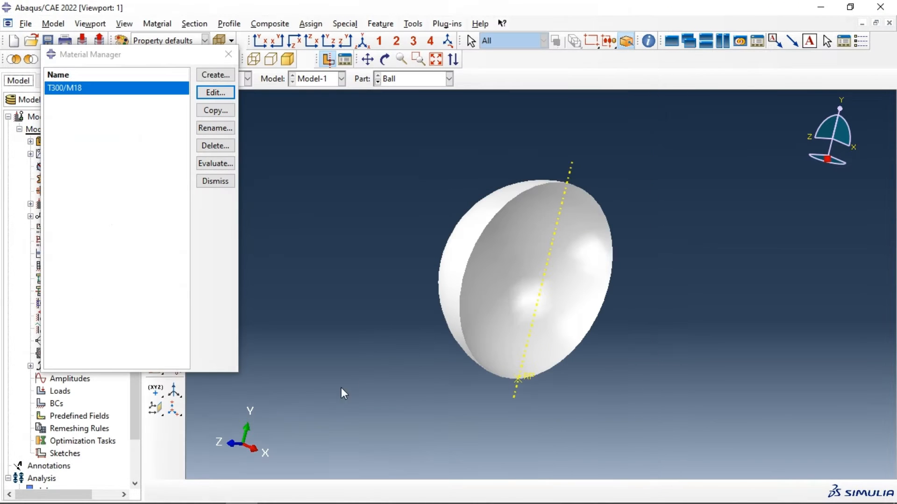
click(228, 55)
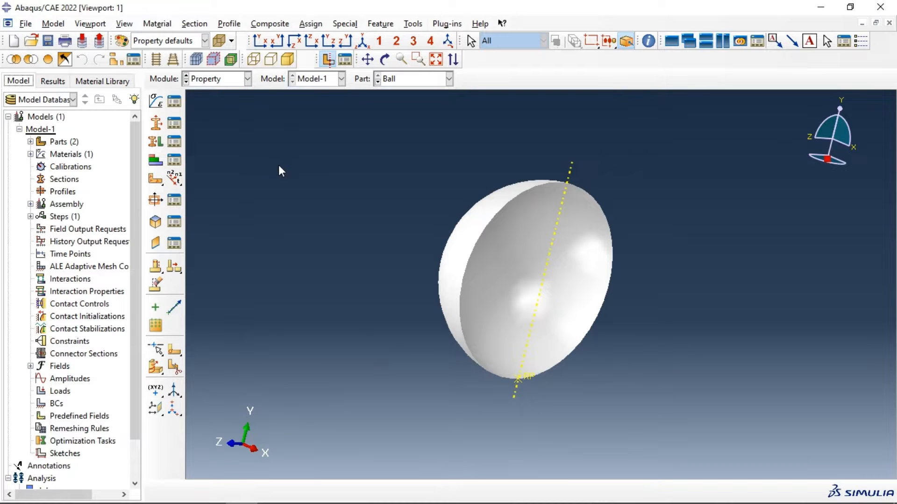
Display the CompositePlate part and create a Continuum Shell composite layup named Composite with 6 initial plies.
click(399, 79)
click(414, 104)
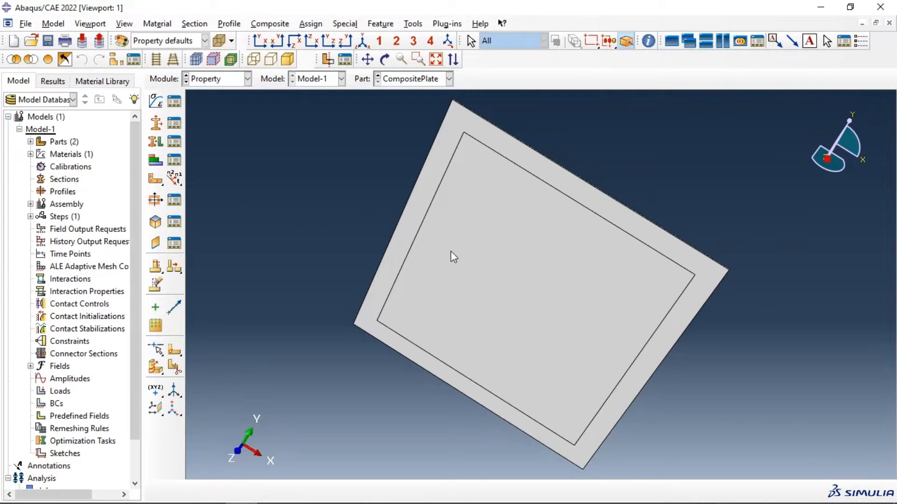
click(155, 162)
drag(299, 146, 266, 146)
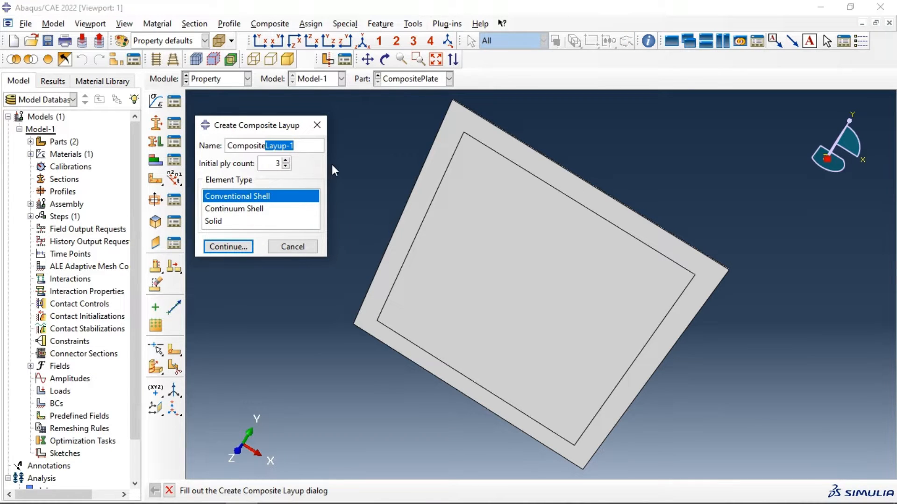
key(BackSpace)
click(252, 210)
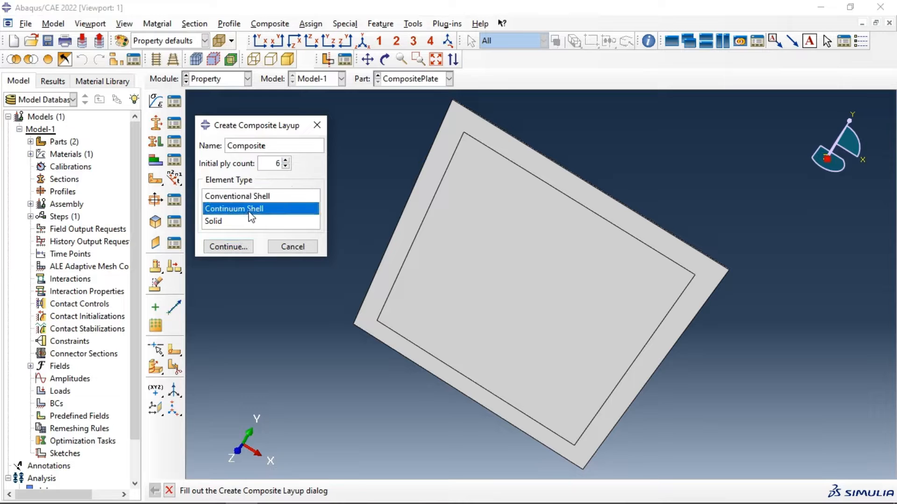
ctrl+alt+drag(503, 150, 495, 258)
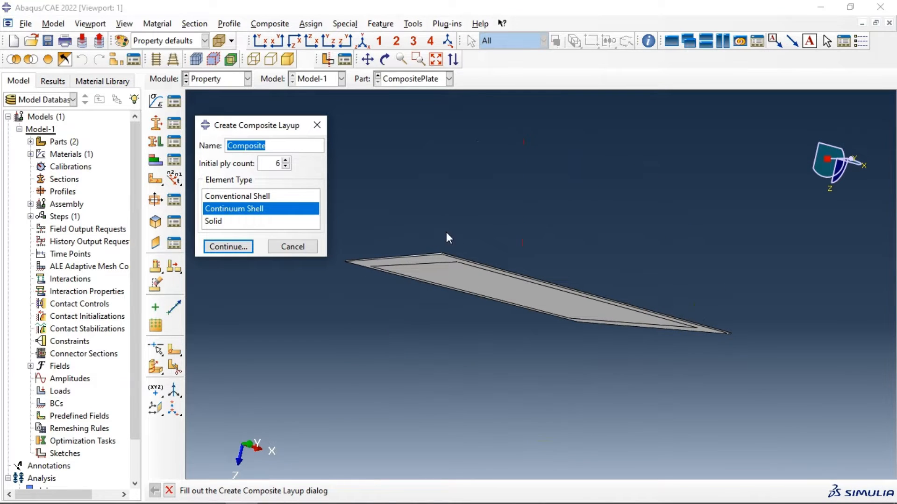
scroll(444, 264, up, 5)
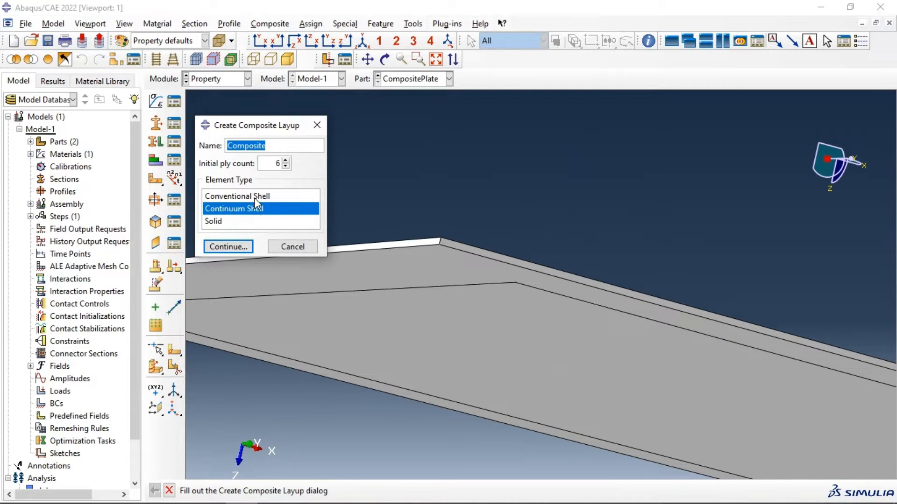
click(255, 214)
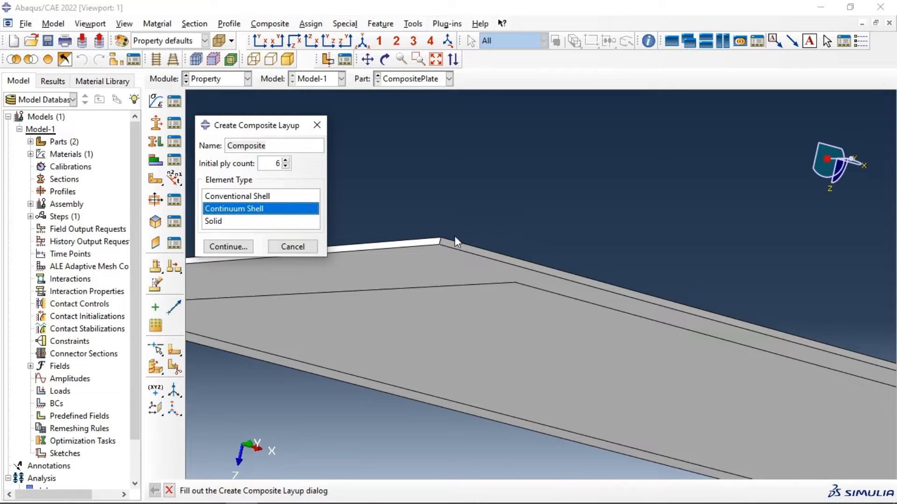
click(239, 247)
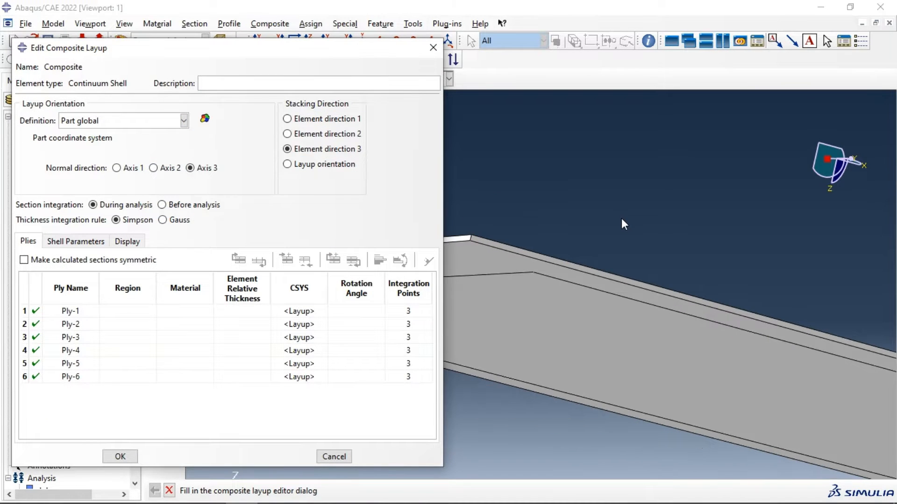
Assign the entire plate as the region for all six plies.
click(131, 293)
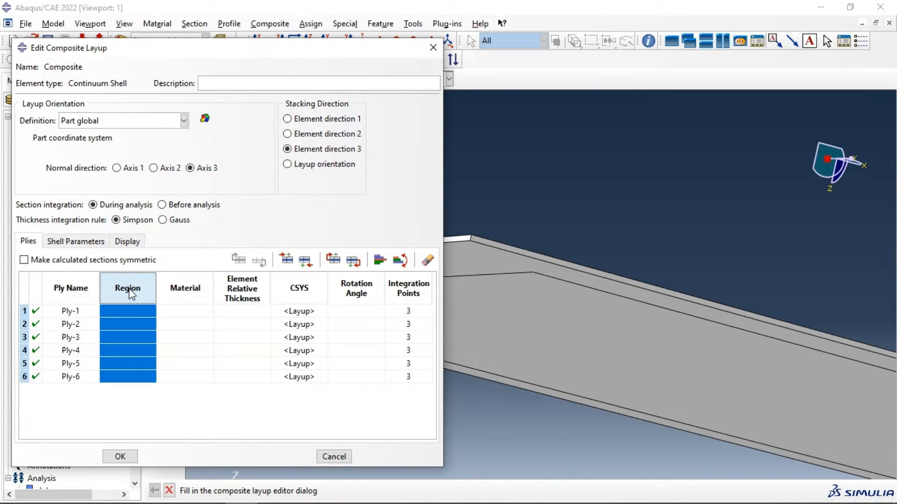
right_click(131, 292)
click(142, 298)
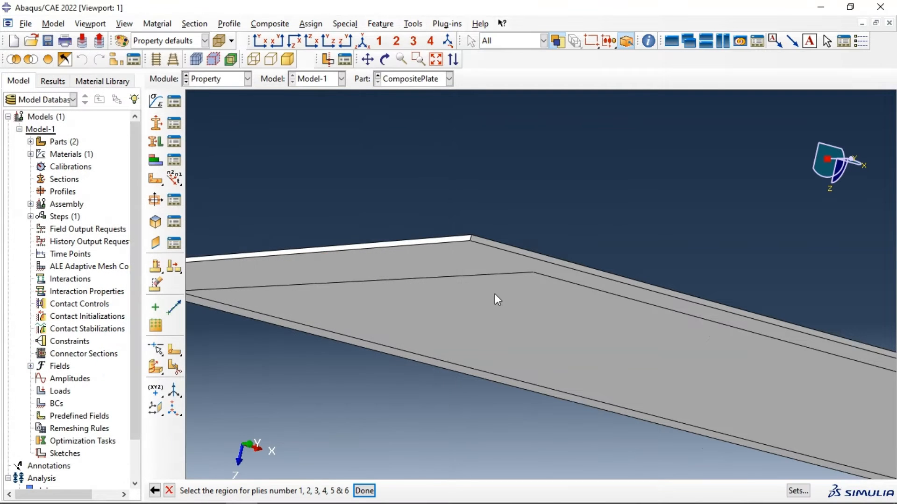
drag(373, 199, 531, 364)
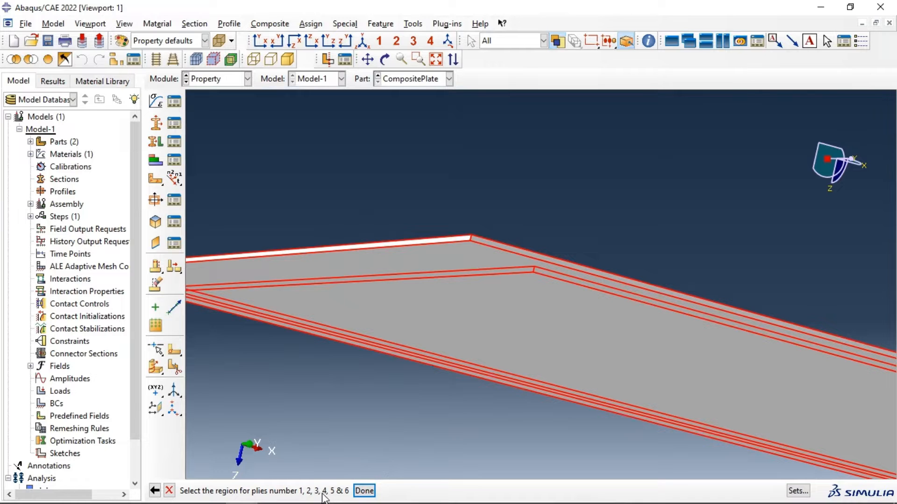
click(364, 491)
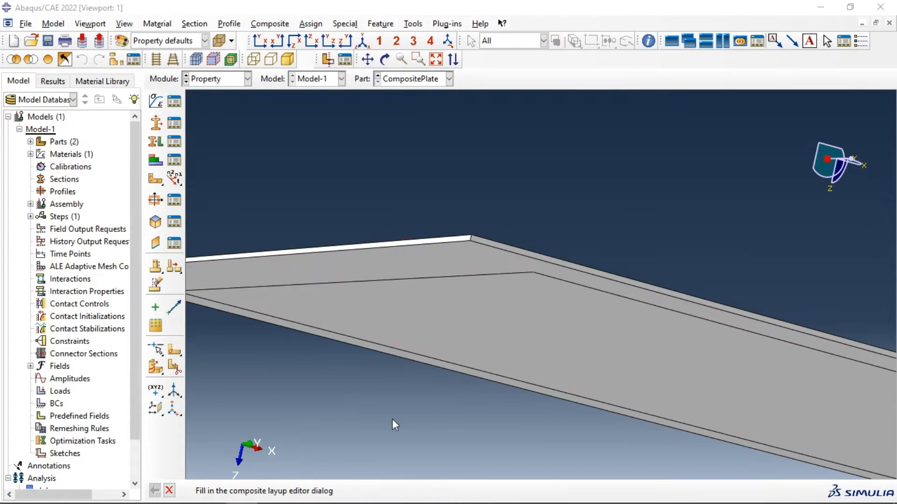
Assign the T300/M18 material to all six plies.
click(193, 287)
right_click(196, 293)
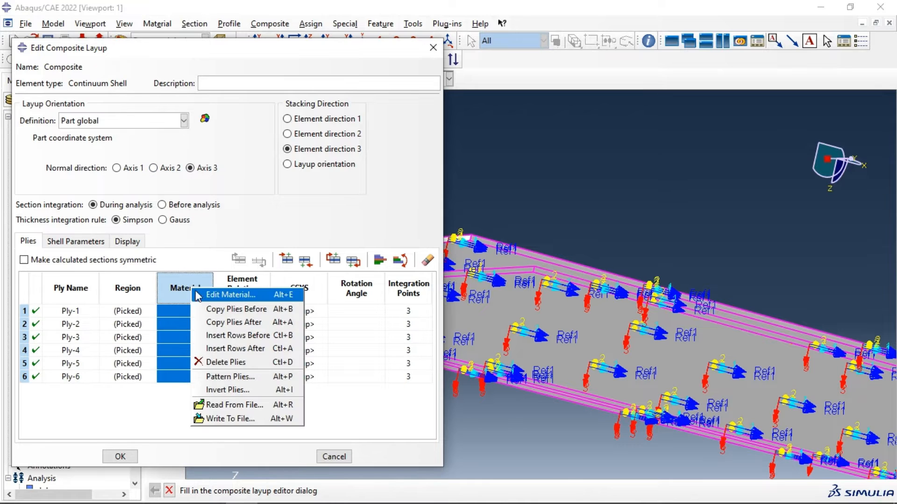
click(203, 294)
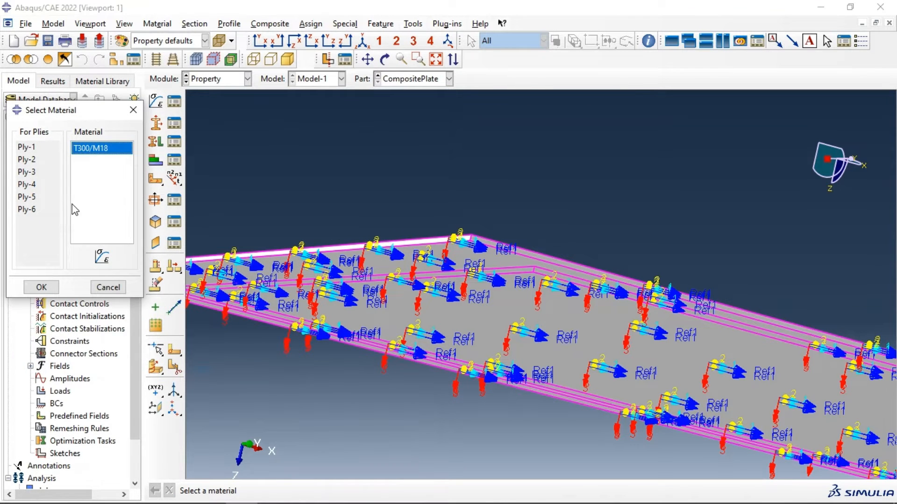
click(41, 287)
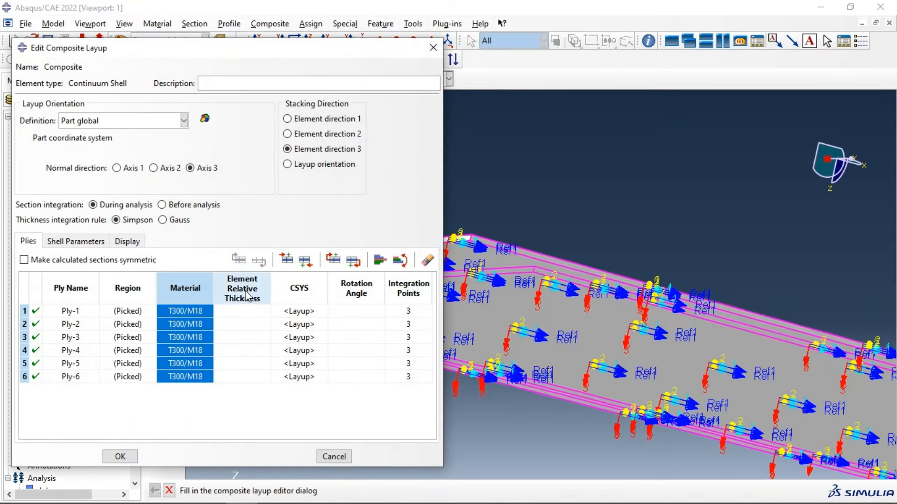
Set the element relative thickness of all six plies to 0.25.
click(246, 295)
right_click(247, 295)
click(259, 296)
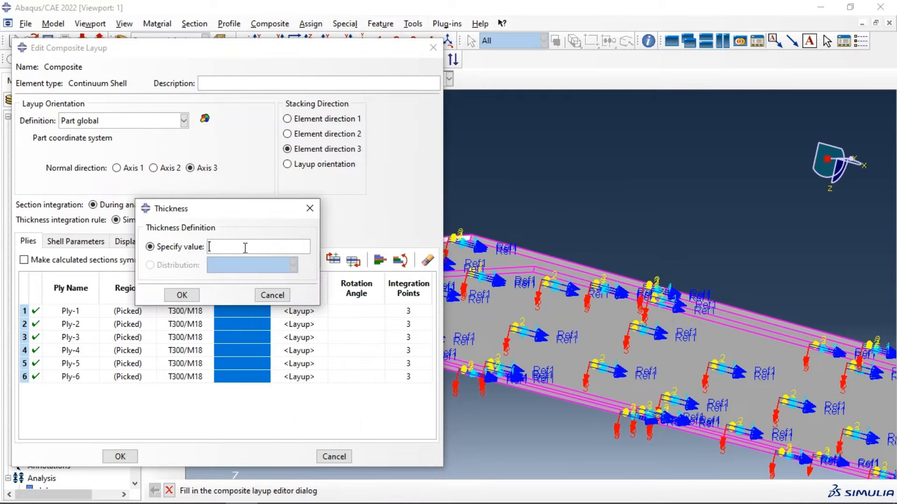
drag(224, 216, 245, 140)
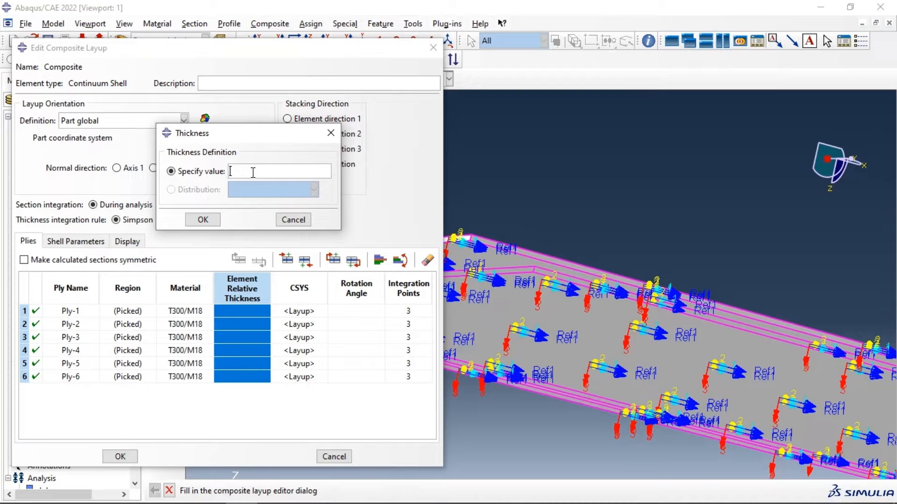
text(0.25)
click(203, 219)
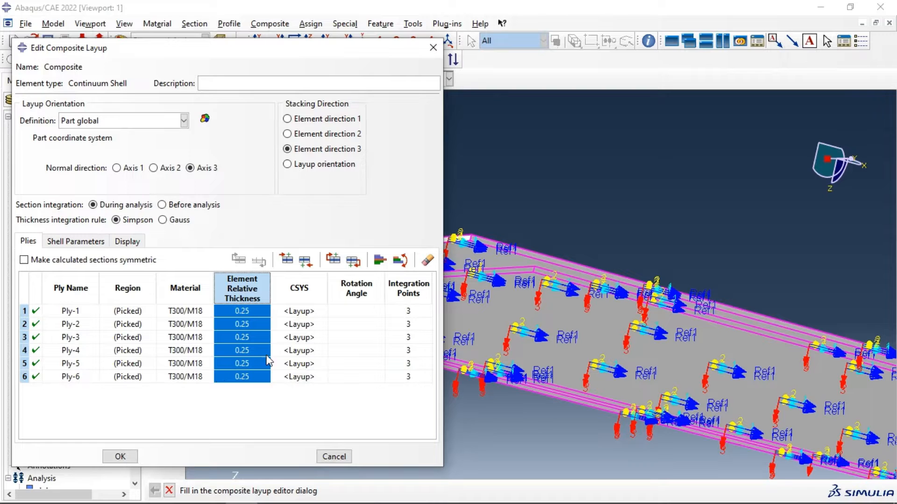
scroll(660, 287, down, 3)
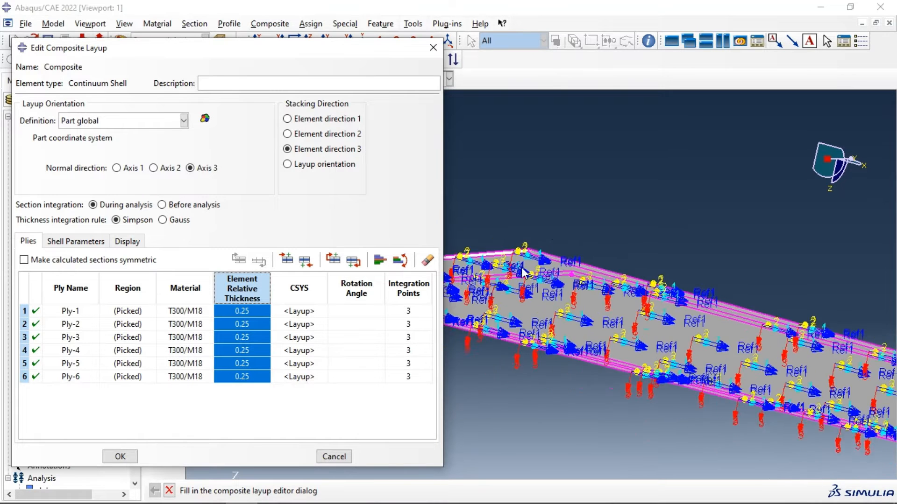
scroll(524, 272, down, 1)
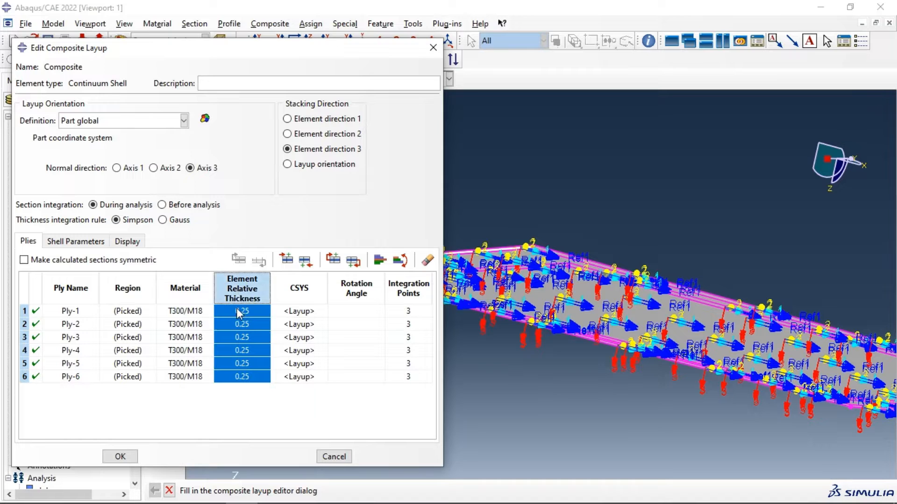
Set the rotation angles of Ply-1, Ply-2 and Ply-3 to 0, 45 and -45.
click(357, 296)
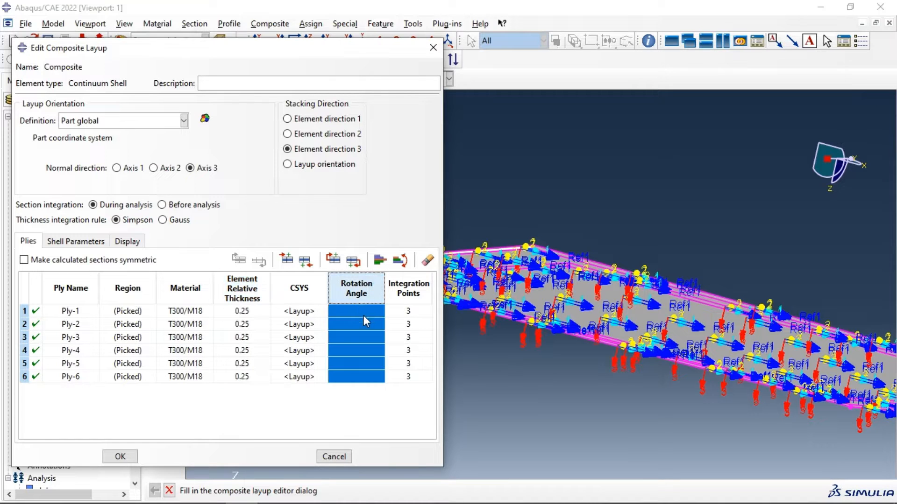
double_click(363, 314)
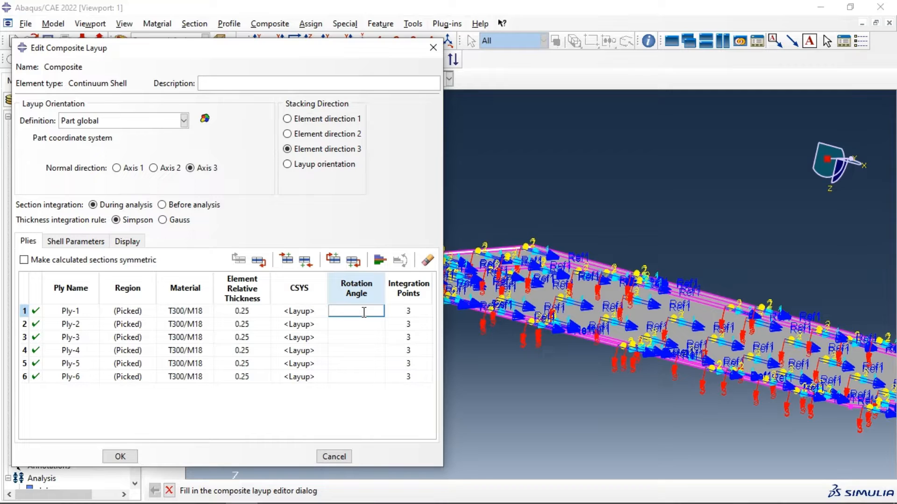
text(0)
key(Return)
text(45)
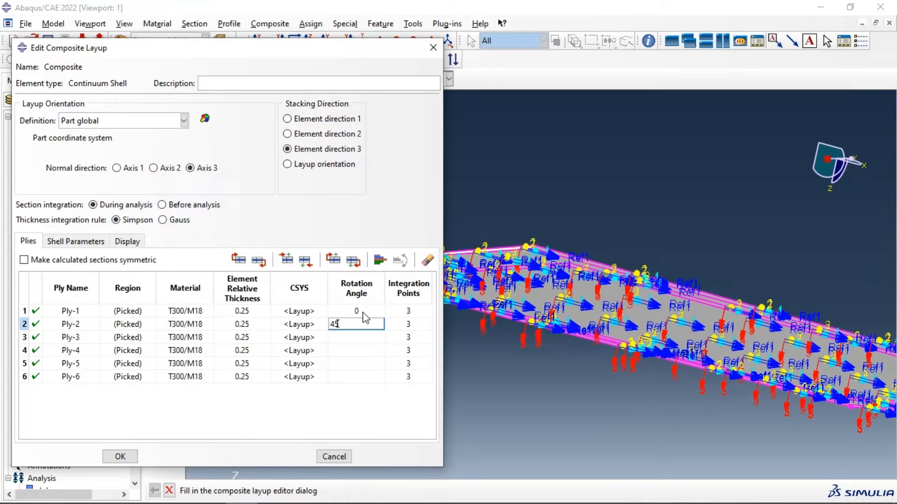
key(Return)
text(-45)
key(Return)
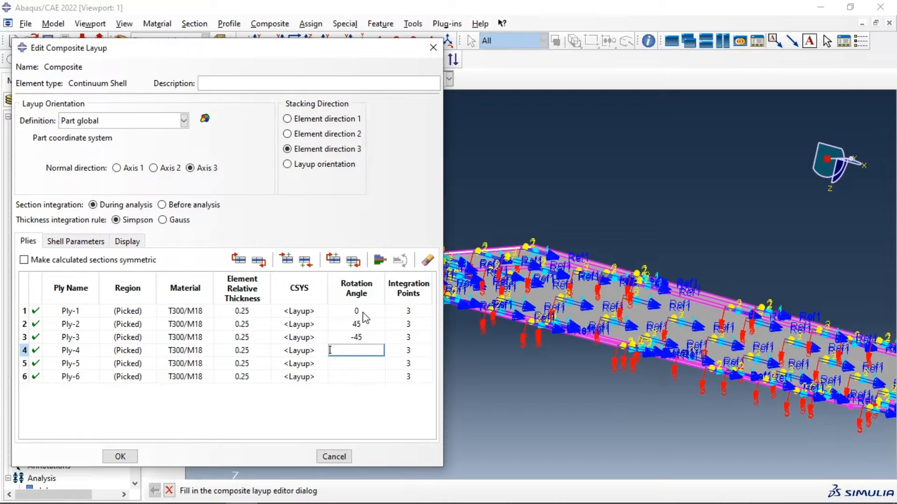
text(0)
key(BackSpace)
text(90)
key(Return)
text(0)
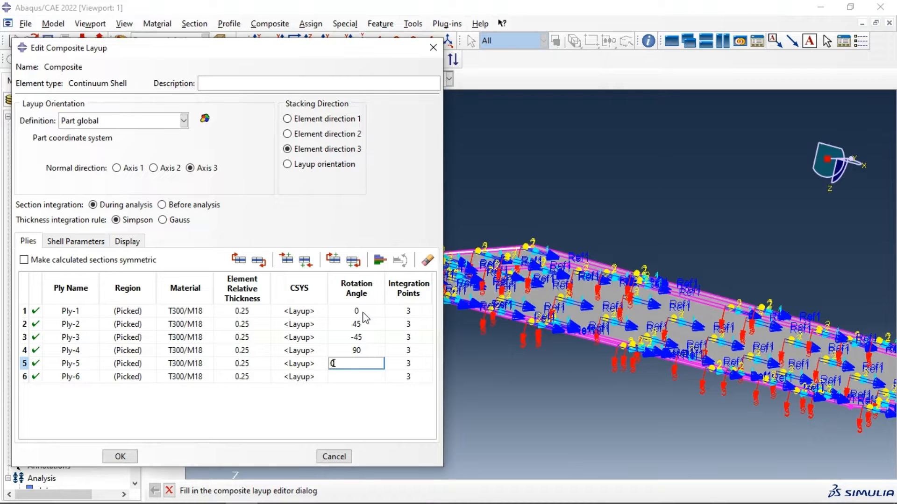
key(BackSpace)
text(9)
key(BackSpace)
text(60)
key(Up)
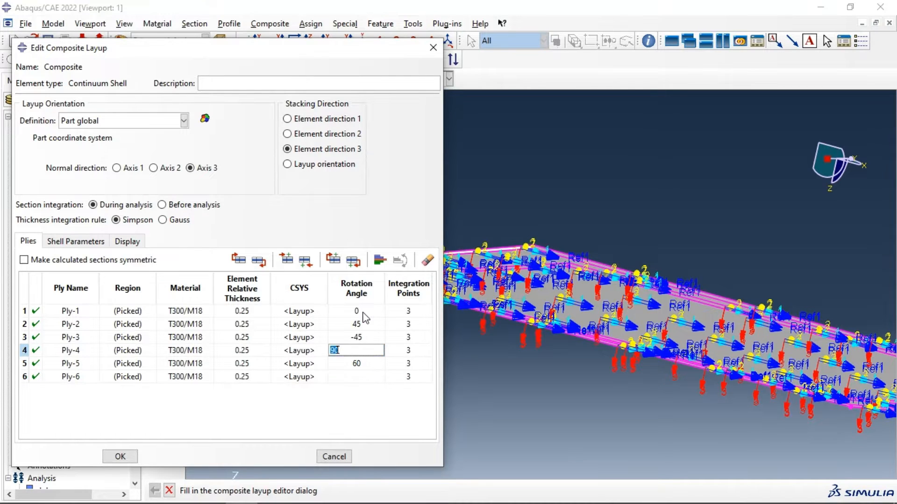
Set the rotation angles of Ply-4, Ply-5 and Ply-6 to 30, 60 and 90.
text(30)
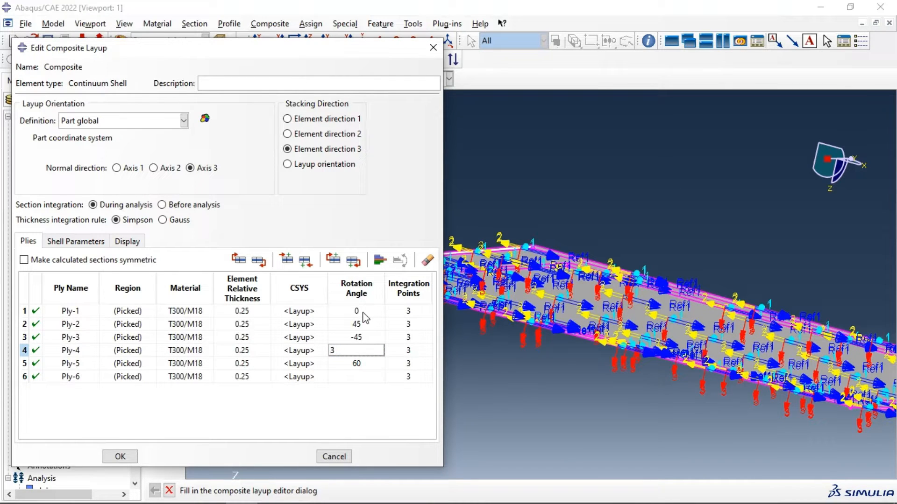
key(Down)
text(60)
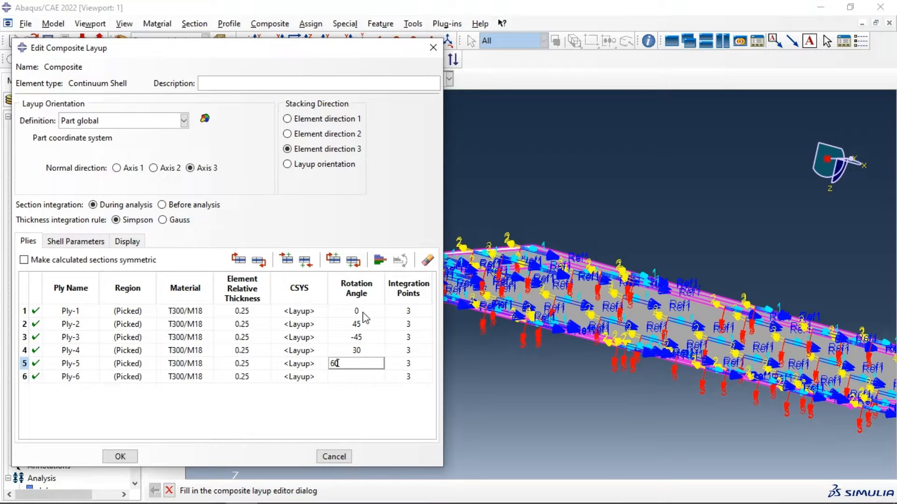
key(Down)
text(90)
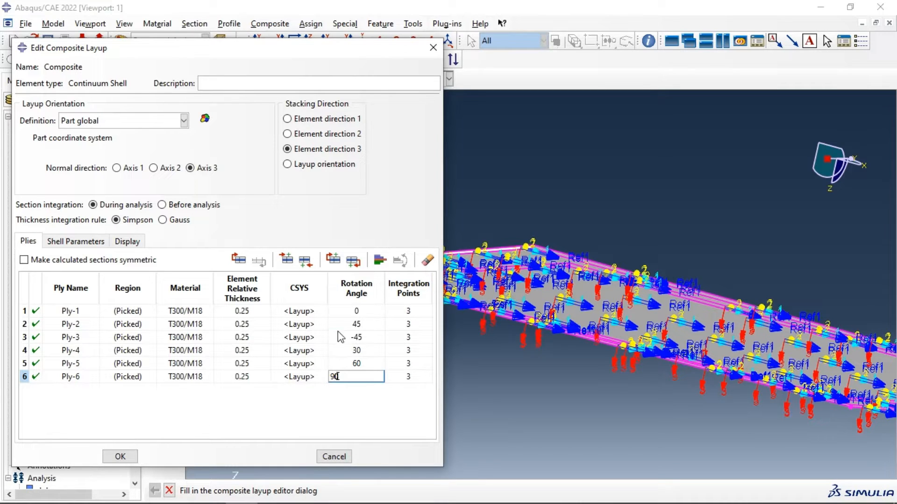
Set the integration points of all six plies to 1 and confirm the composite layup.
right_click(403, 297)
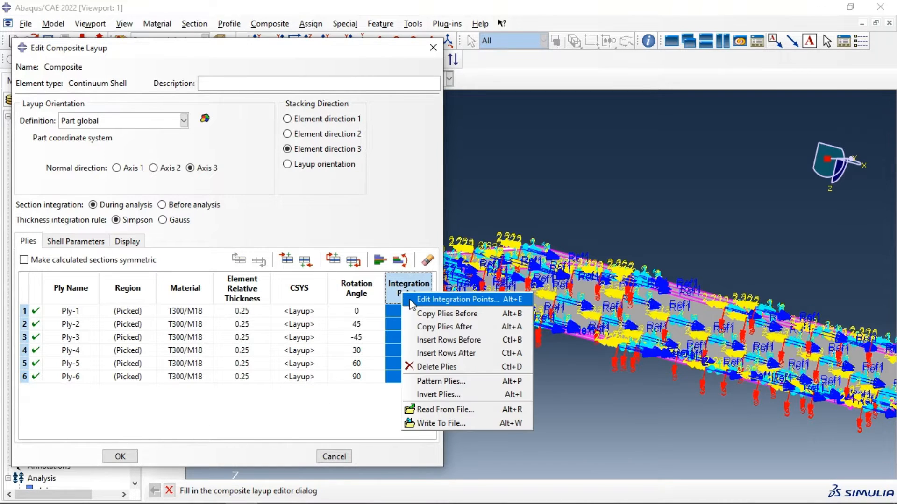
click(420, 300)
click(280, 254)
click(280, 254)
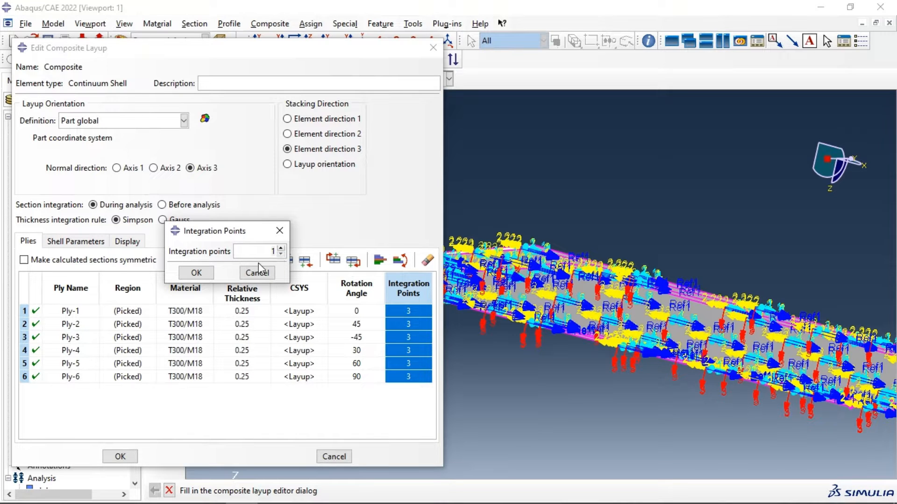
click(197, 273)
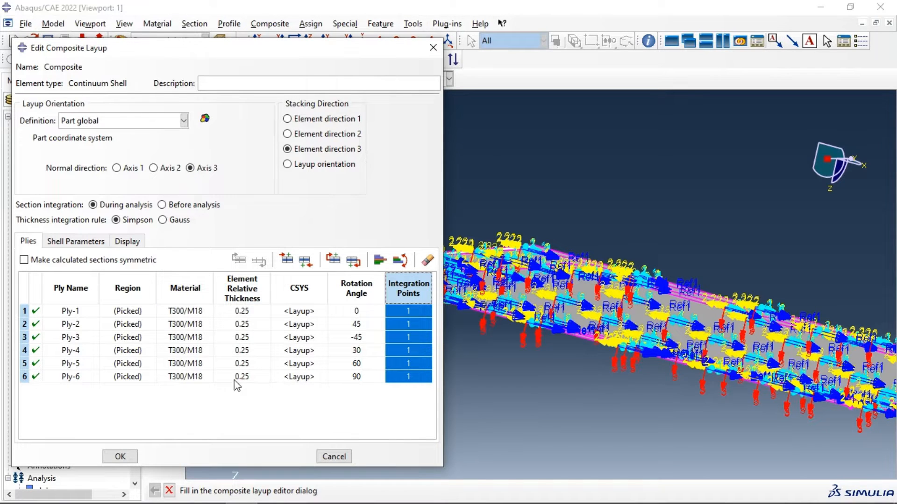
click(122, 457)
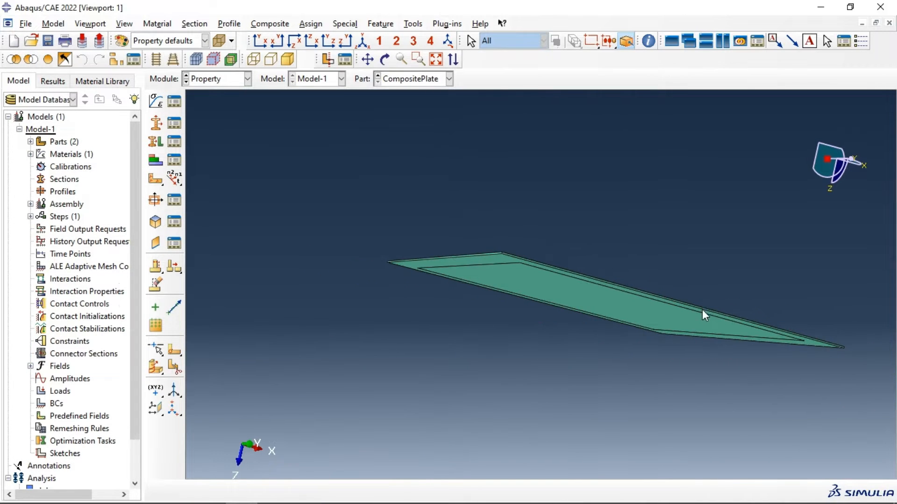
Query the ply stack plot of the composite plate's inner region, examine its stacking, and close the plot and query.
scroll(702, 309, down, 4)
scroll(581, 256, up, 2)
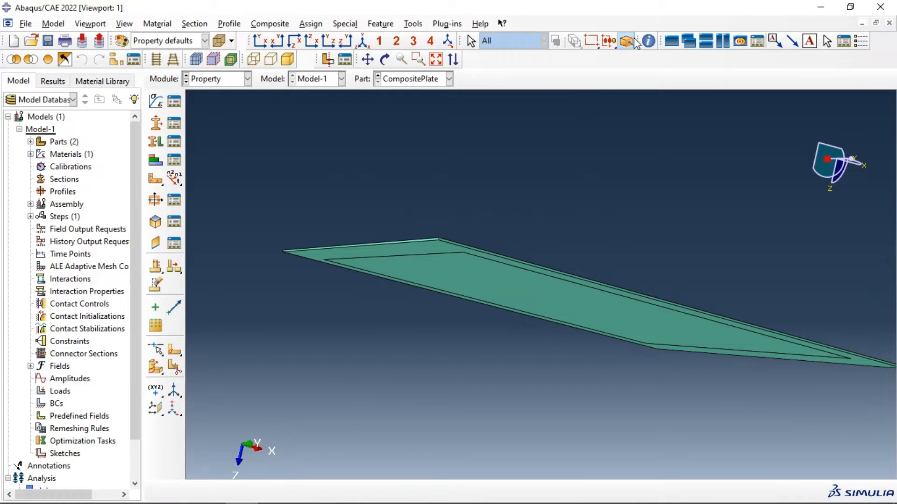
click(649, 41)
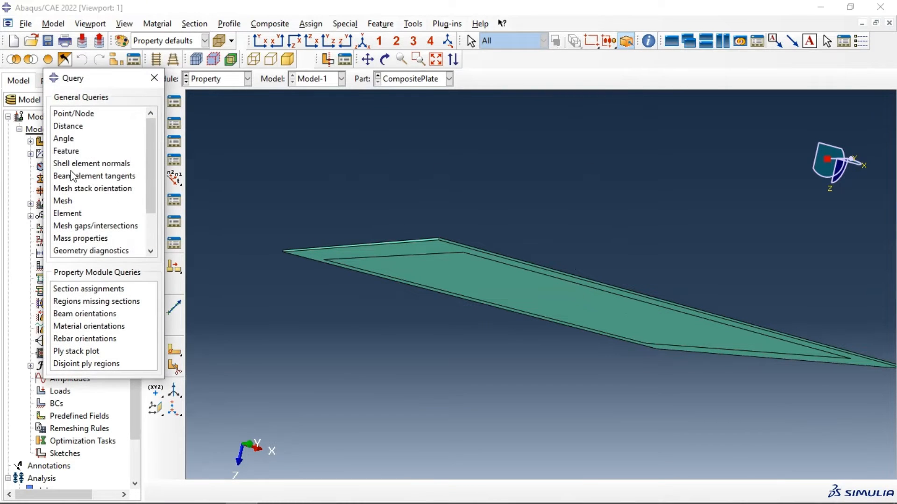
click(78, 352)
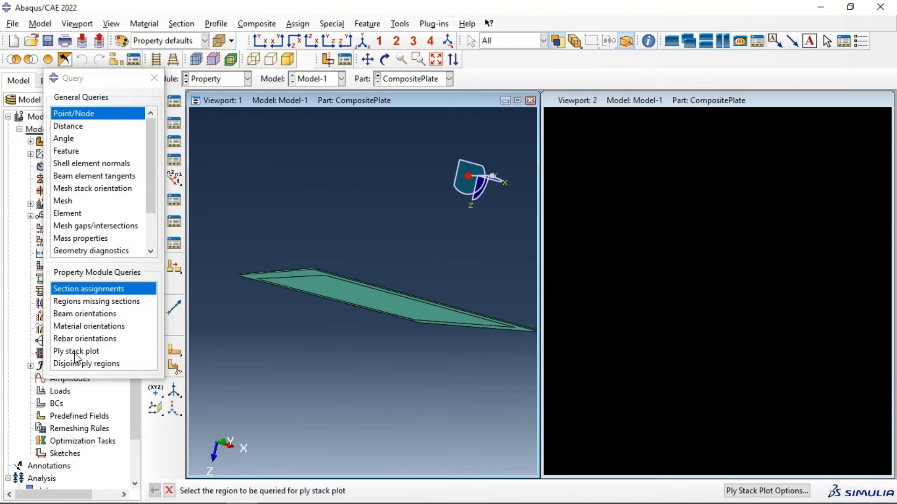
click(354, 295)
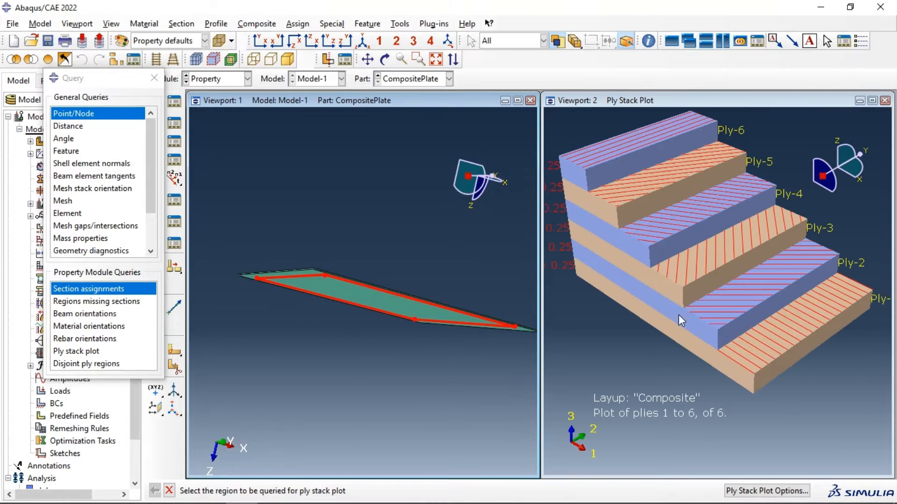
scroll(712, 270, up, 2)
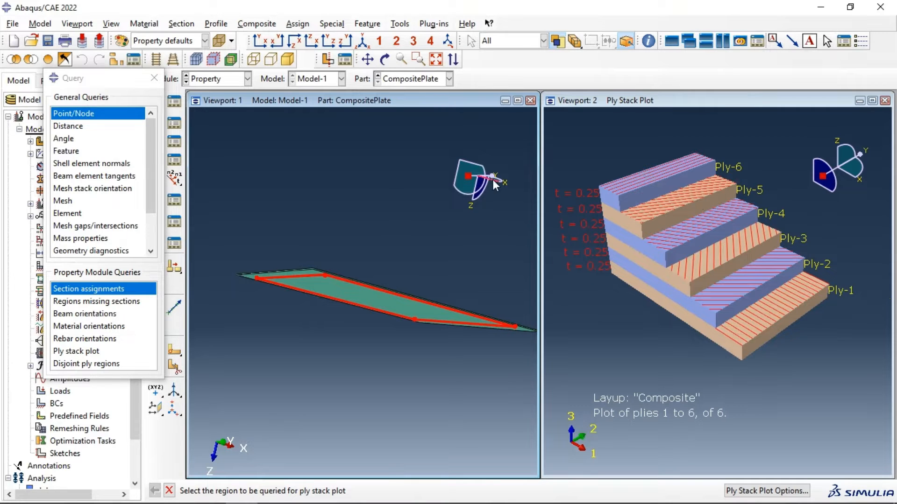
drag(492, 180, 427, 175)
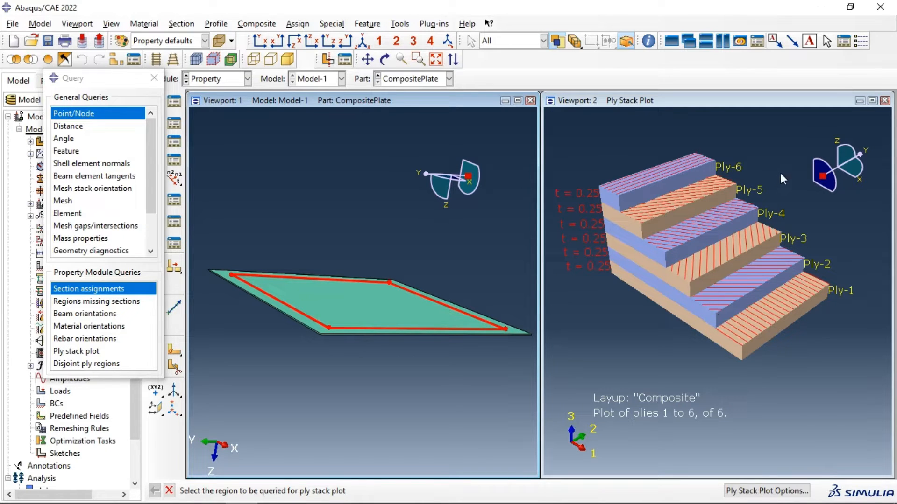
click(884, 100)
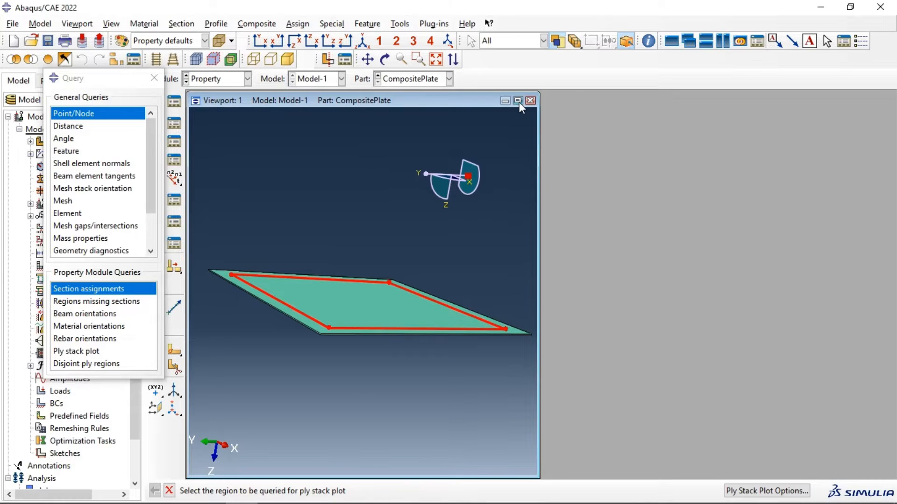
click(518, 101)
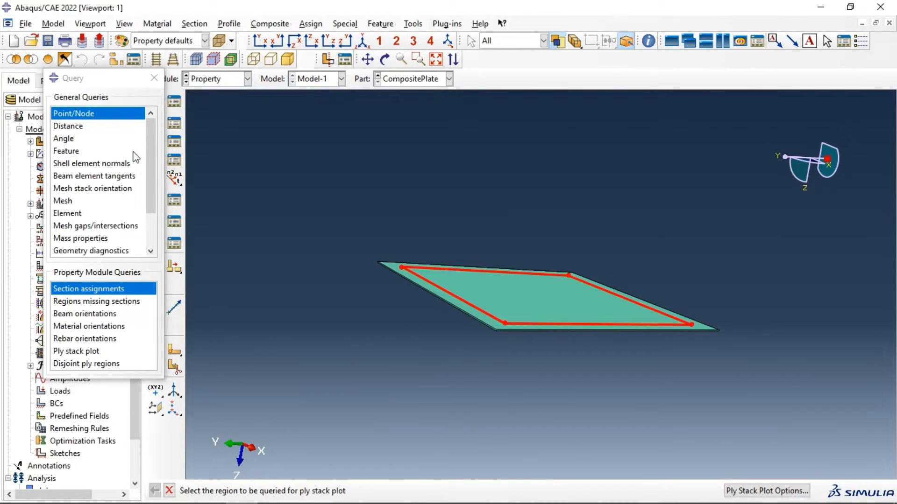
click(153, 78)
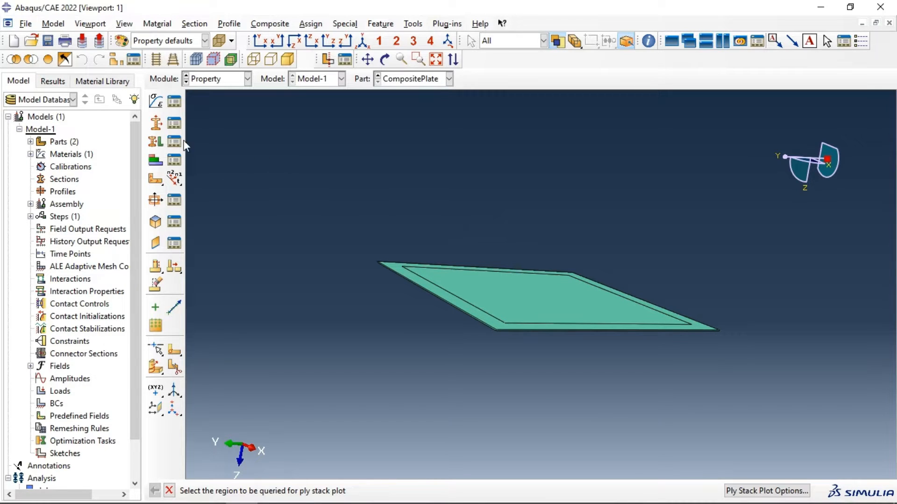
Reopen the plate's composite layup for editing and highlight Ply-1 to inspect its orientation axes on the plate.
click(174, 161)
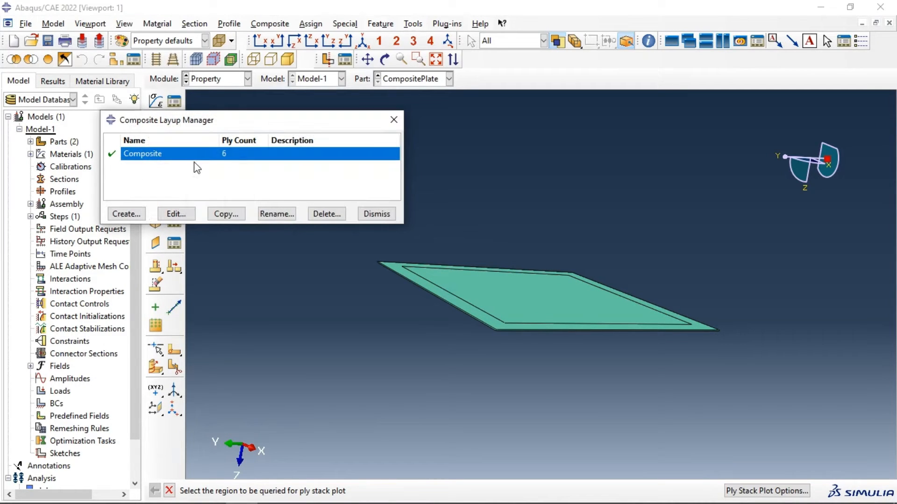
click(177, 217)
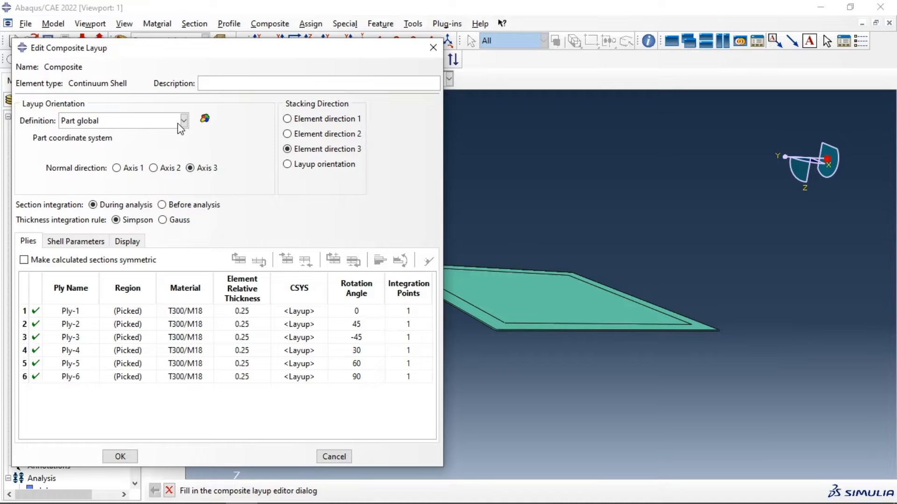
drag(238, 50, 269, 37)
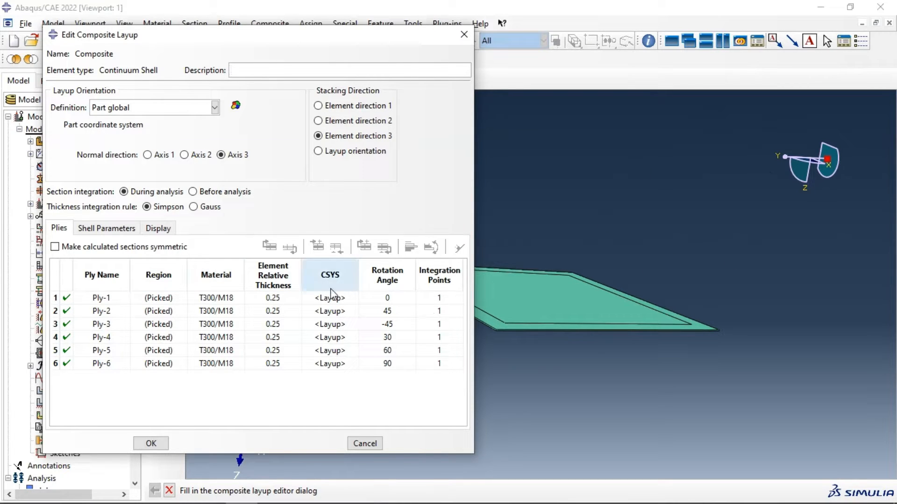
double_click(395, 299)
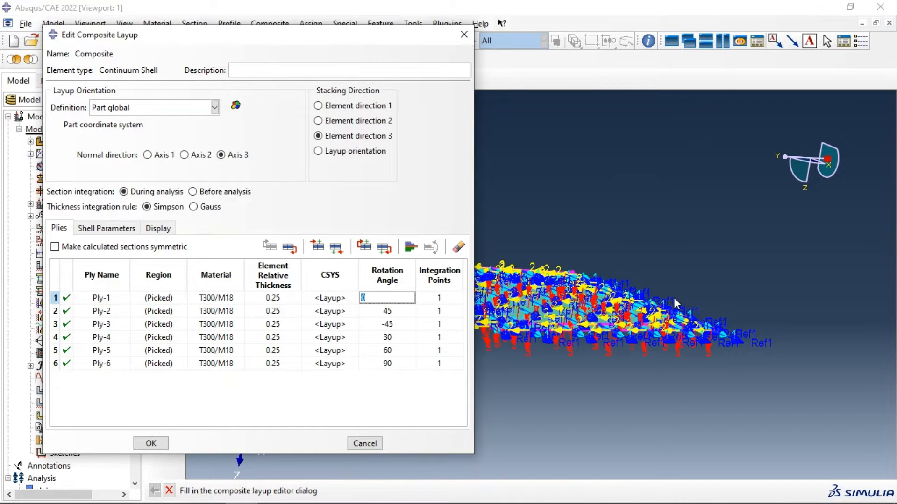
scroll(673, 299, down, 2)
ctrl+alt+drag(651, 308, 741, 275)
ctrl+alt+drag(618, 287, 596, 285)
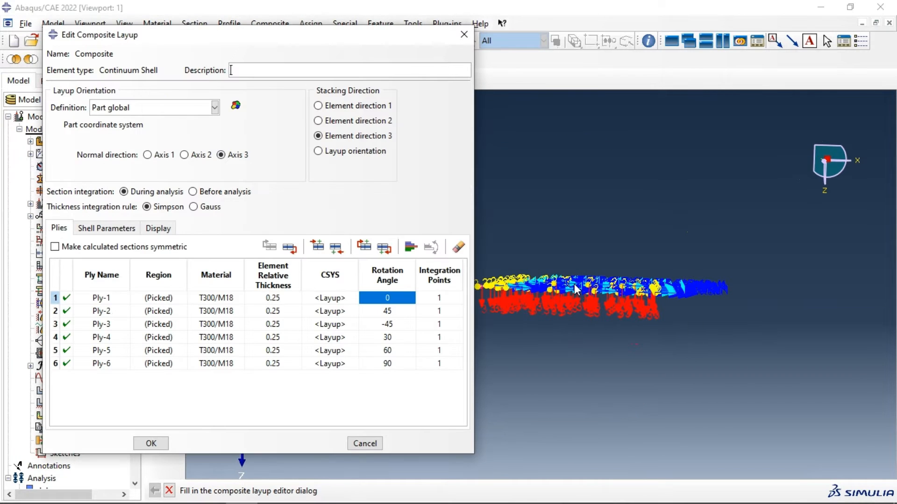
scroll(607, 272, up, 3)
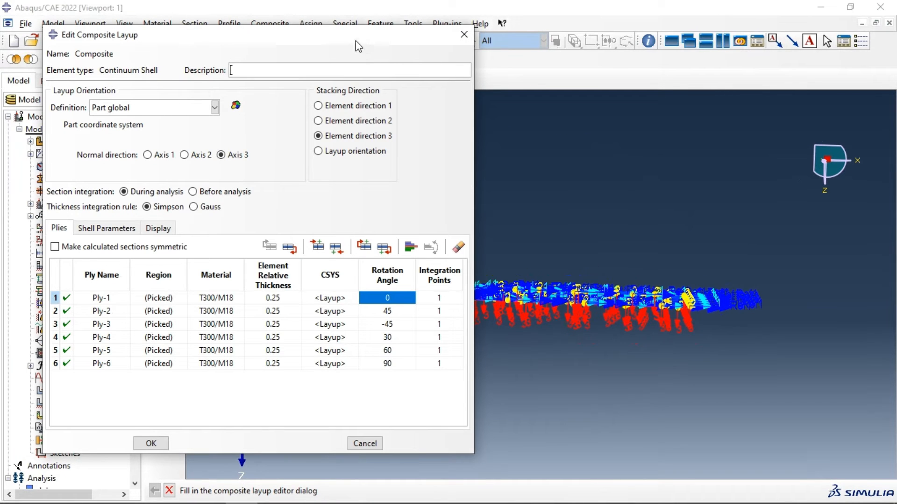
Examine Ply-1's reference directions on the plate in the XY view, and close the layup editor and layup manager.
drag(355, 38, 277, 122)
click(260, 42)
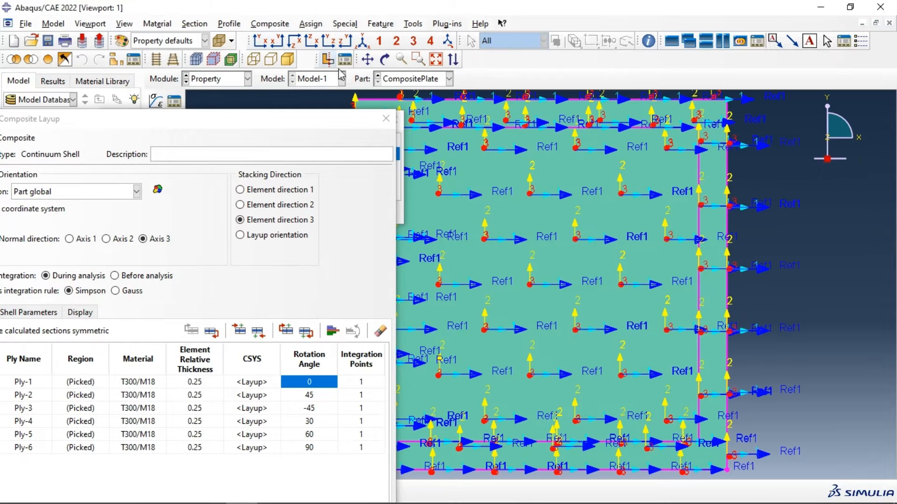
scroll(766, 199, up, 3)
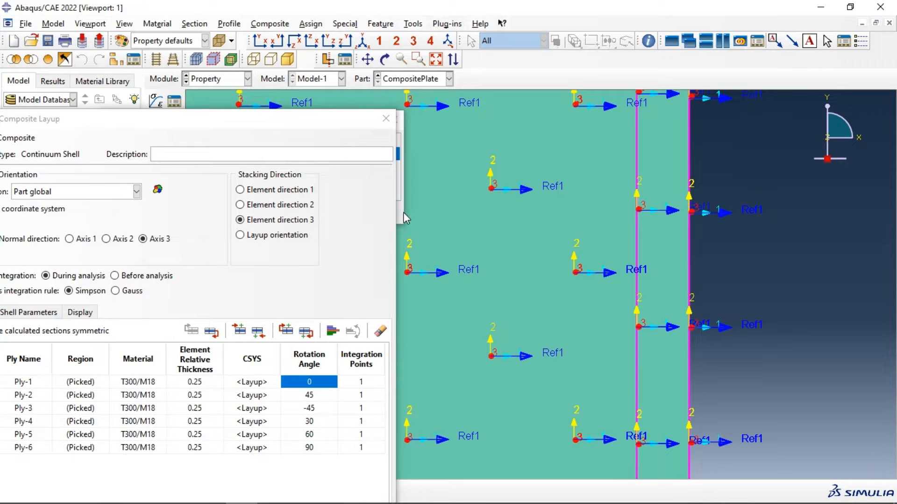
drag(343, 119, 554, 39)
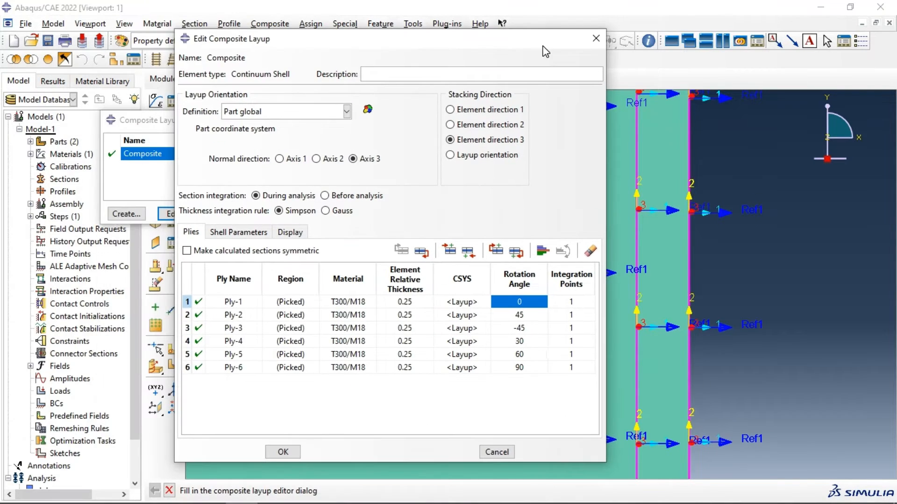
click(283, 452)
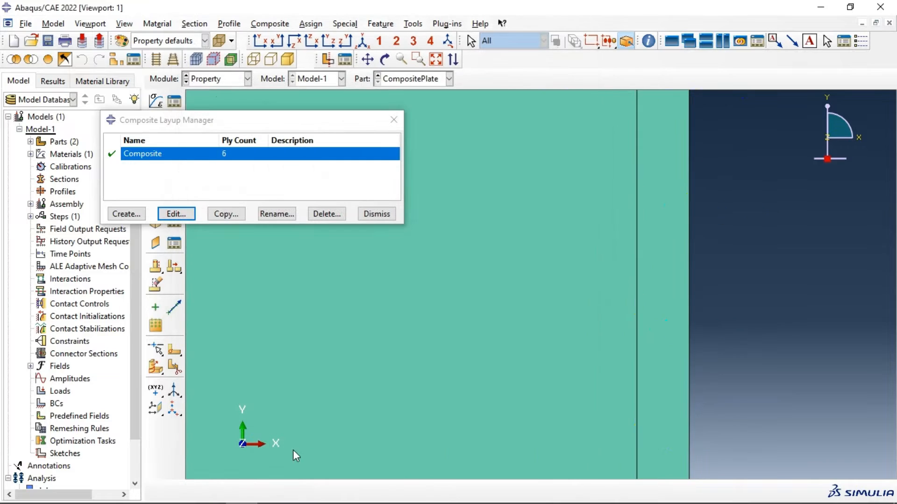
click(377, 215)
Switch to the Assembly module and create dependent instances of the Ball and CompositePlate parts.
click(210, 80)
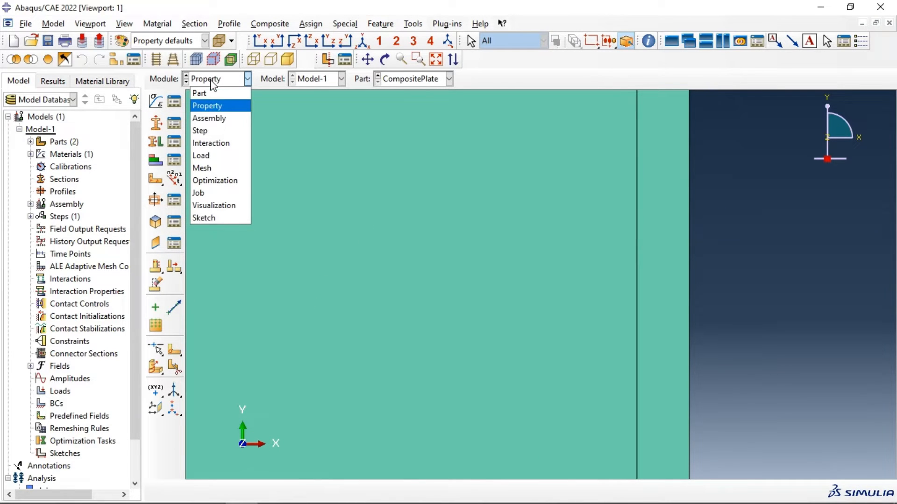
click(219, 118)
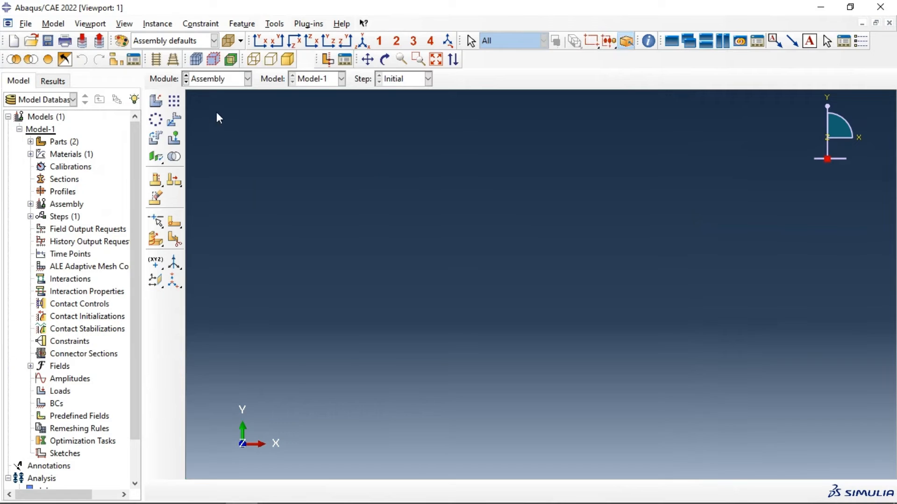
click(155, 100)
click(69, 134)
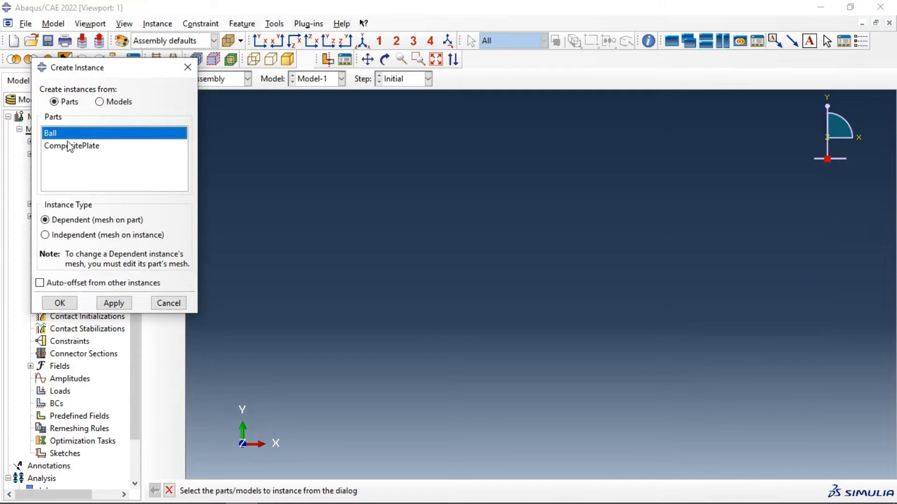
shift+click(70, 146)
click(113, 303)
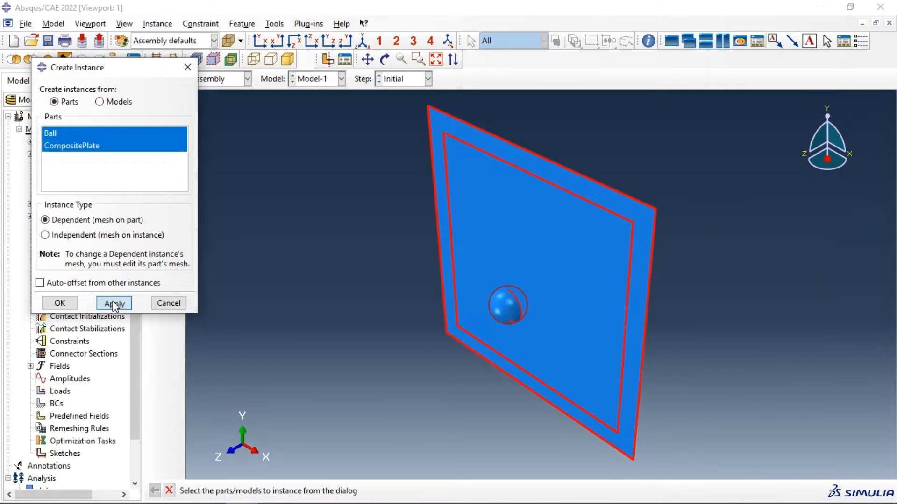
click(168, 303)
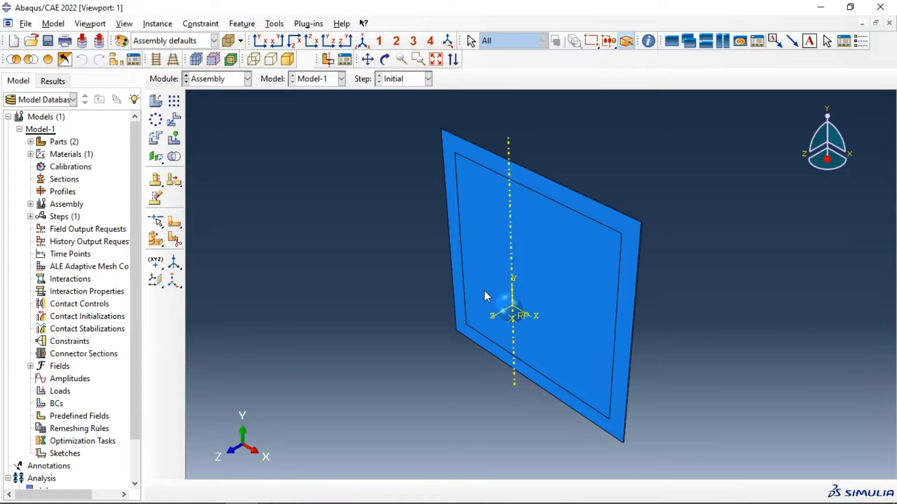
Create a datum point midway between the midpoints of two opposite inner partition edges of the plate.
ctrl+alt+drag(533, 321, 559, 274)
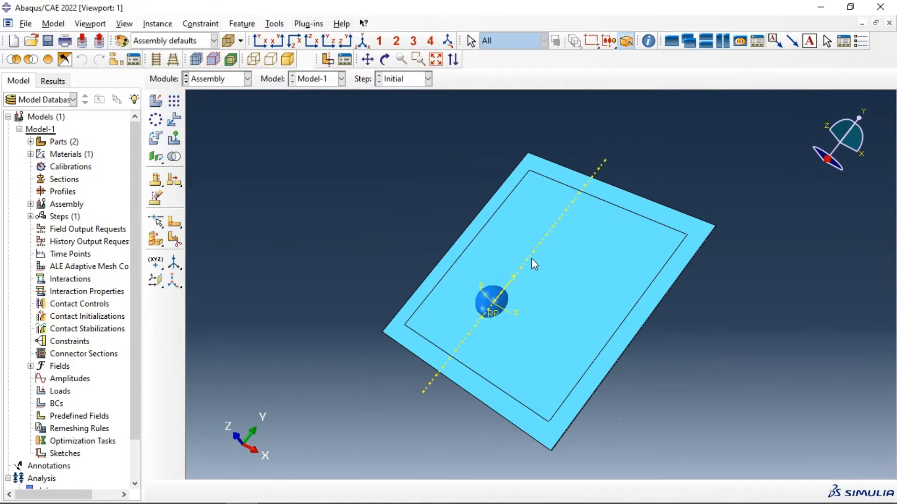
ctrl+alt+drag(512, 301, 503, 244)
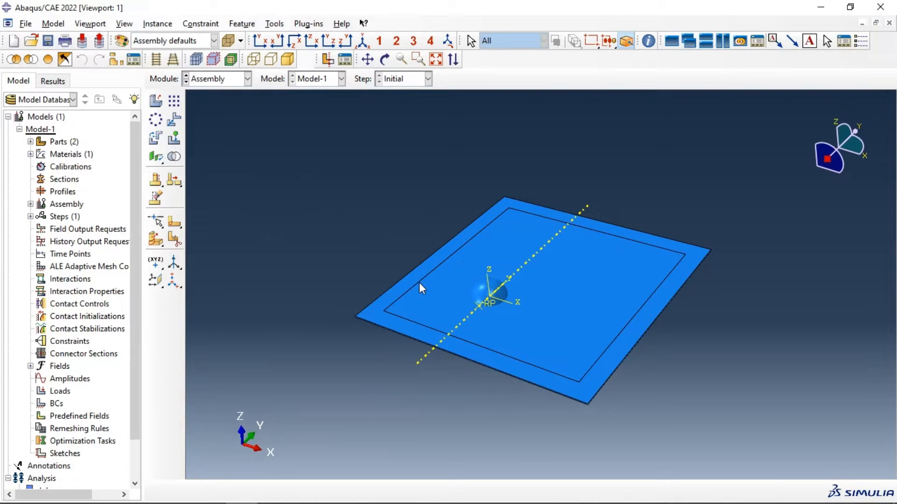
click(158, 261)
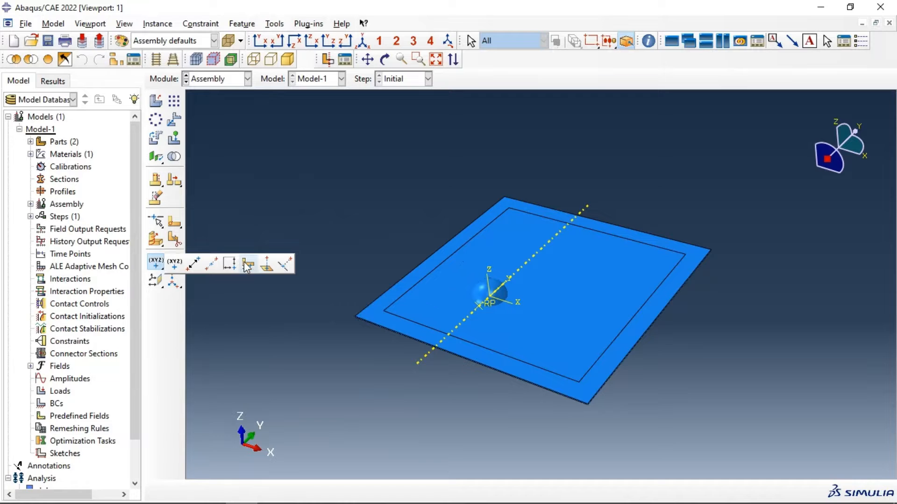
click(212, 264)
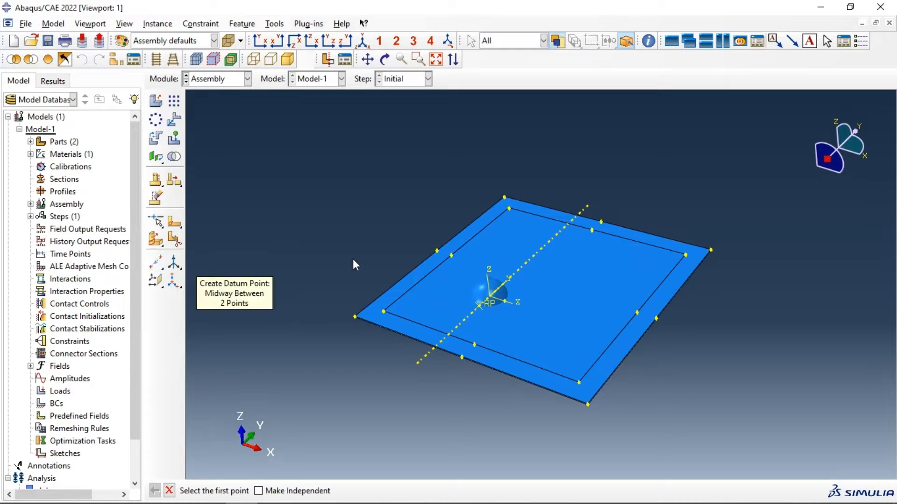
click(451, 255)
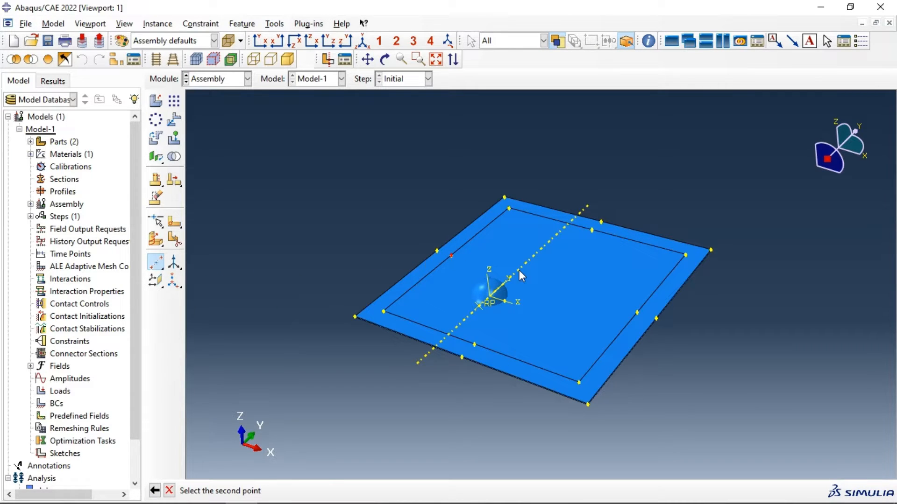
click(637, 313)
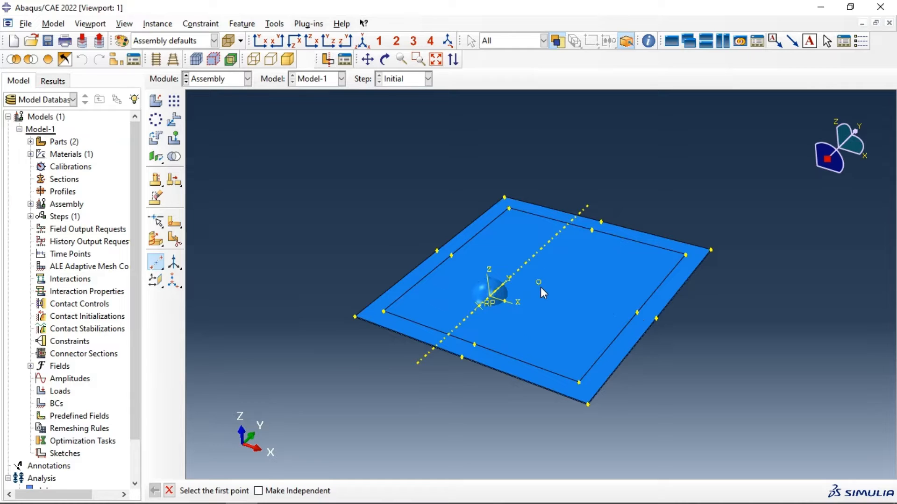
Translate the plate instance from its central datum point to the global origin and accept the new position.
click(173, 120)
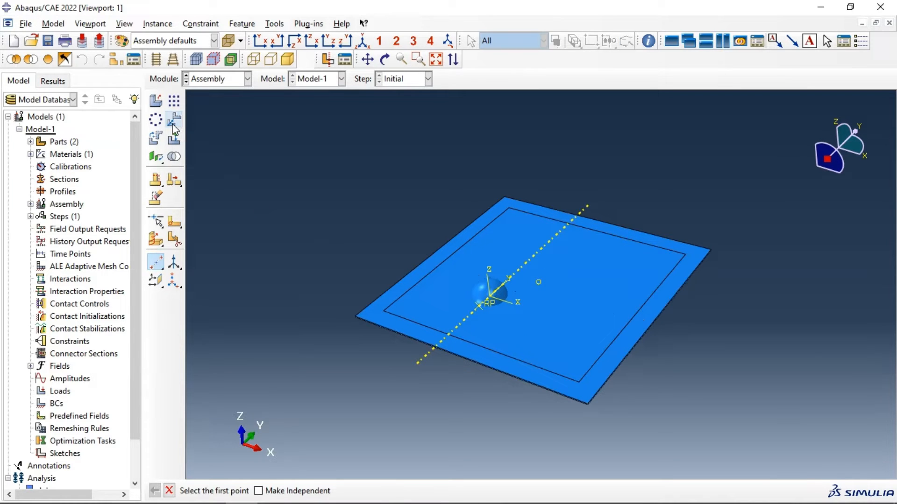
click(539, 294)
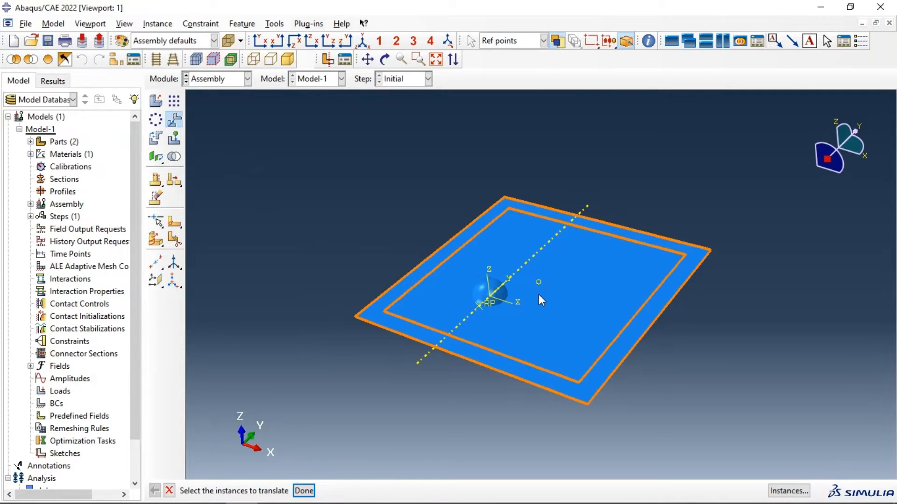
middle_click(394, 407)
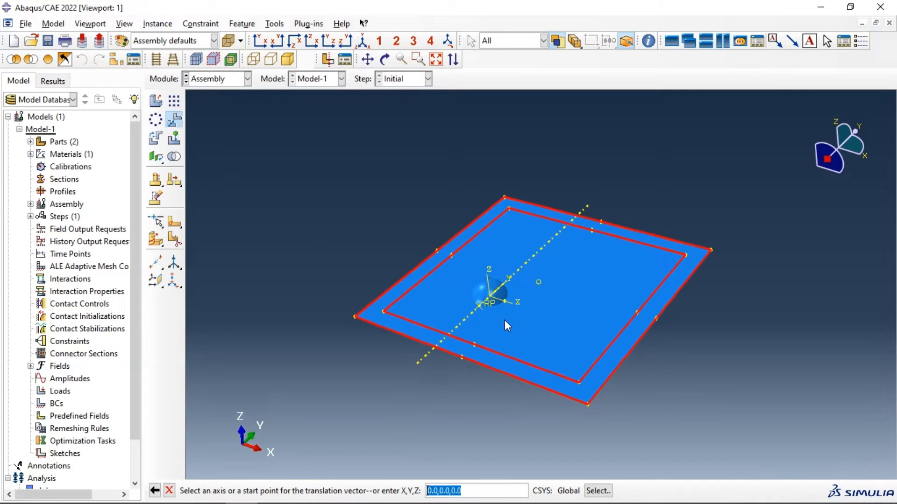
click(540, 282)
key(Return)
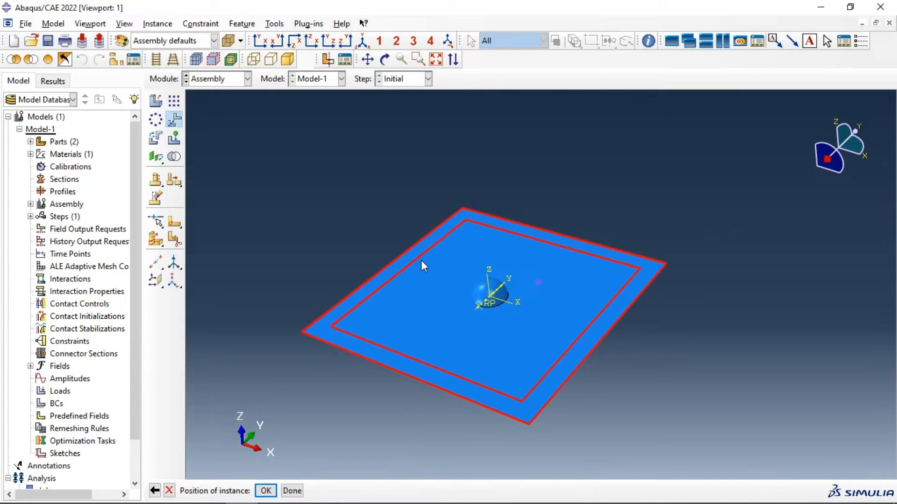
click(265, 490)
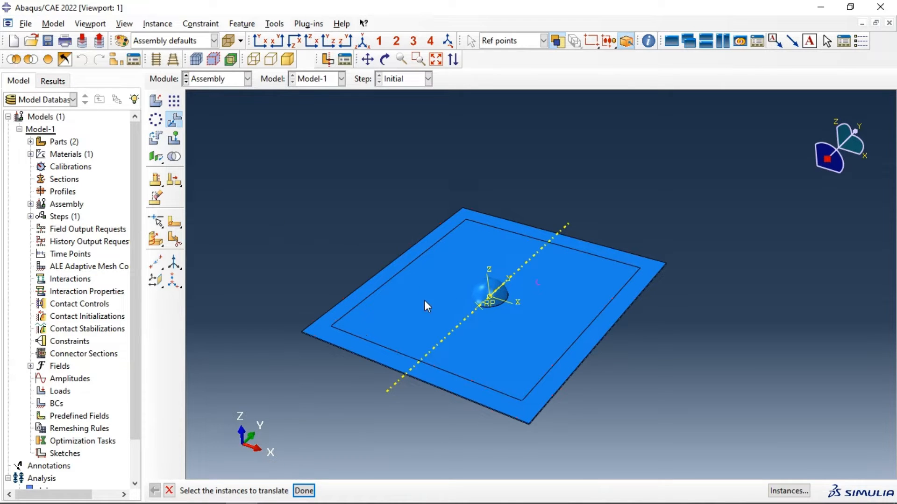
Start translating and choose the ball instance, not the plate, as the one to move.
click(516, 254)
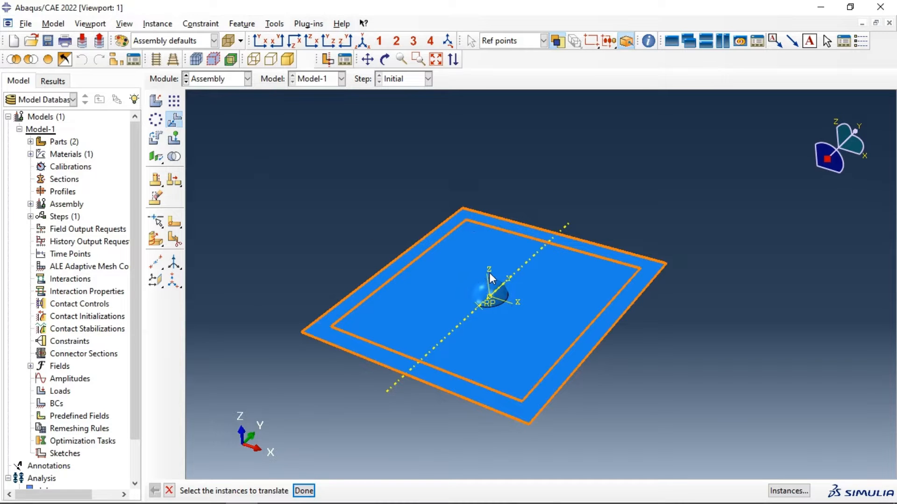
ctrl+alt+drag(532, 330, 544, 292)
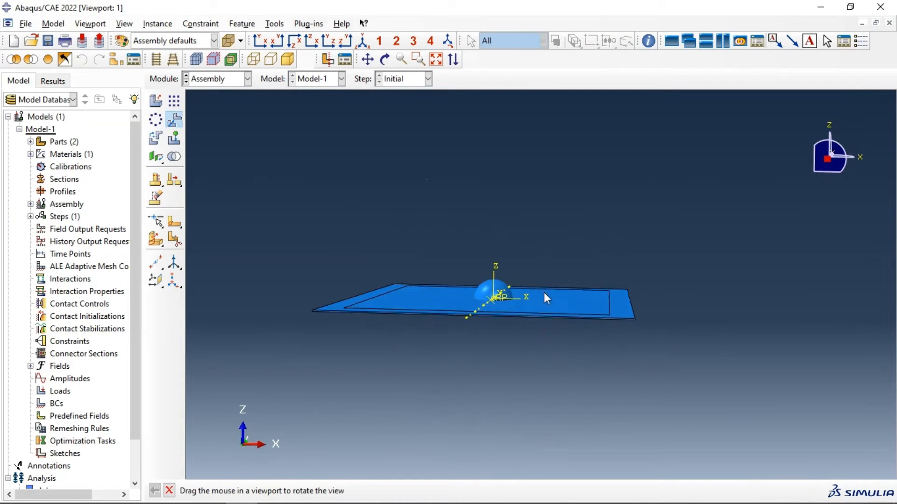
ctrl+alt+drag(481, 291, 496, 303)
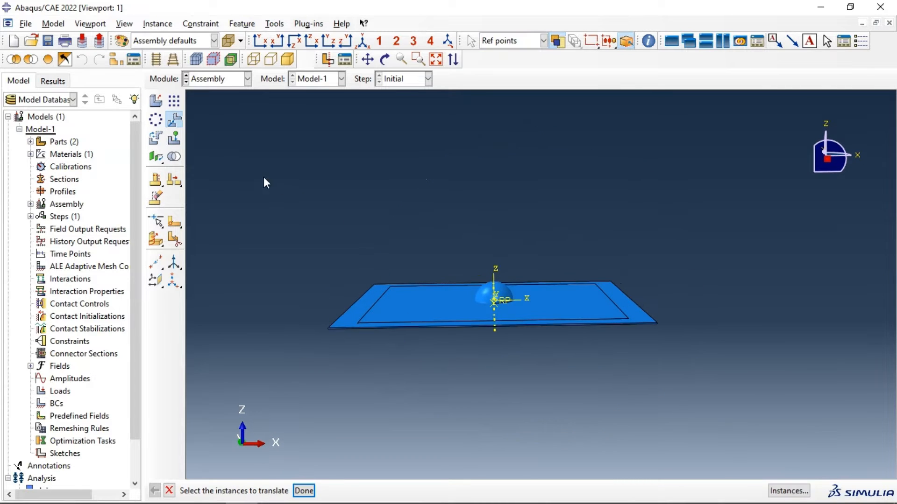
click(493, 300)
click(303, 491)
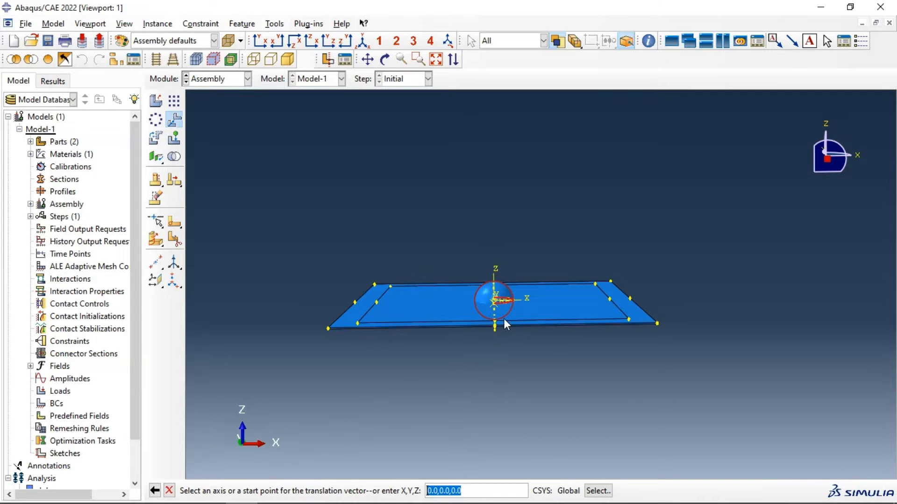
ctrl+alt+drag(503, 319, 506, 287)
scroll(498, 307, up, 8)
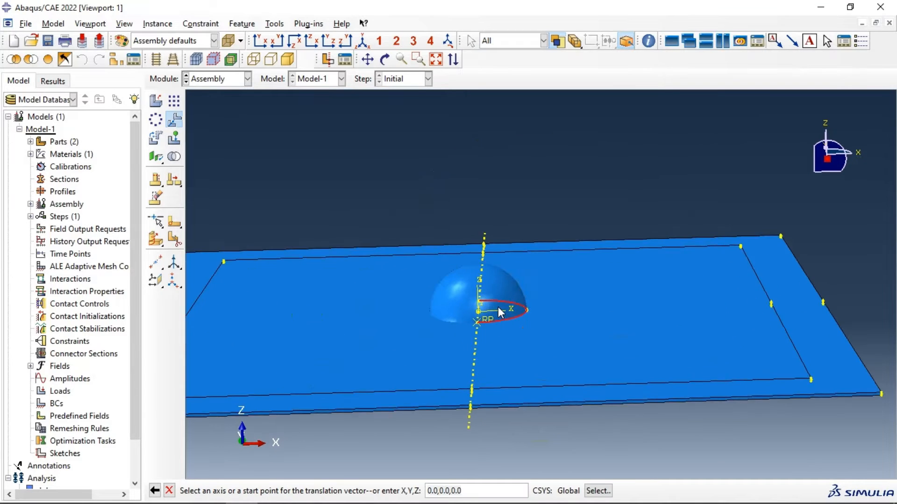
scroll(494, 319, down, 6)
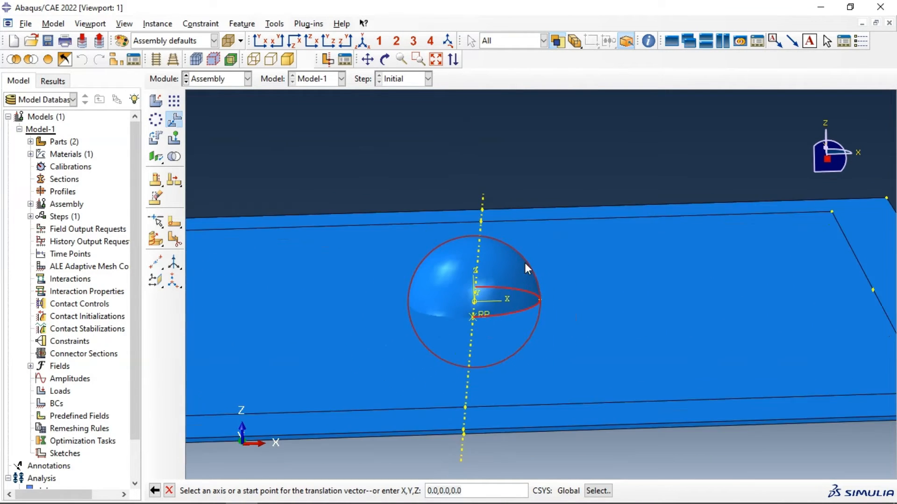
click(452, 491)
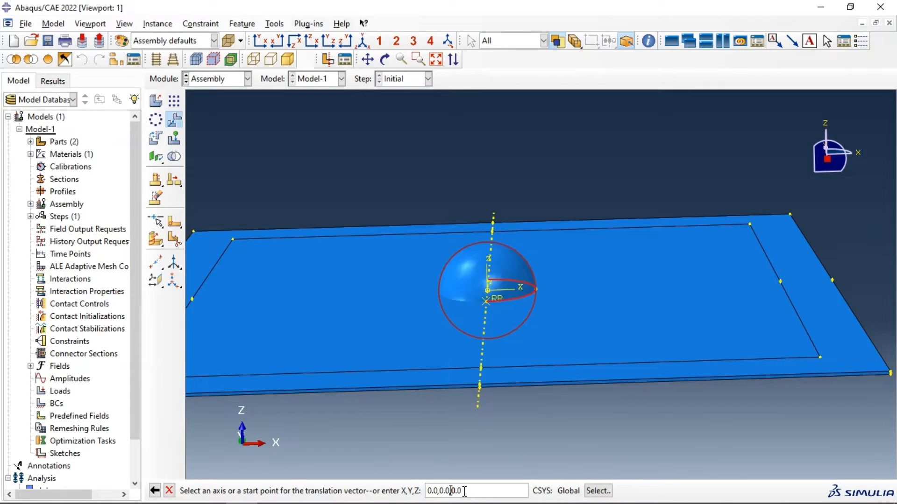
text(50)
key(Return)
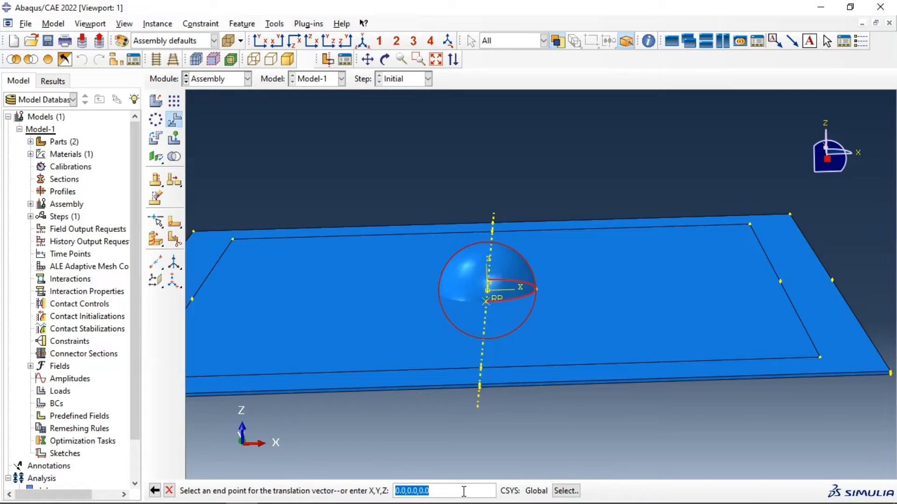
click(155, 490)
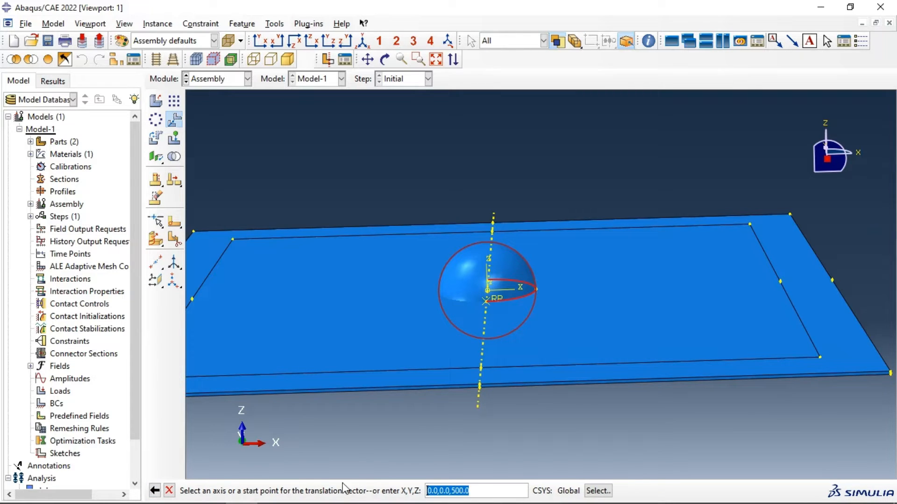
click(456, 490)
key(BackSpace)
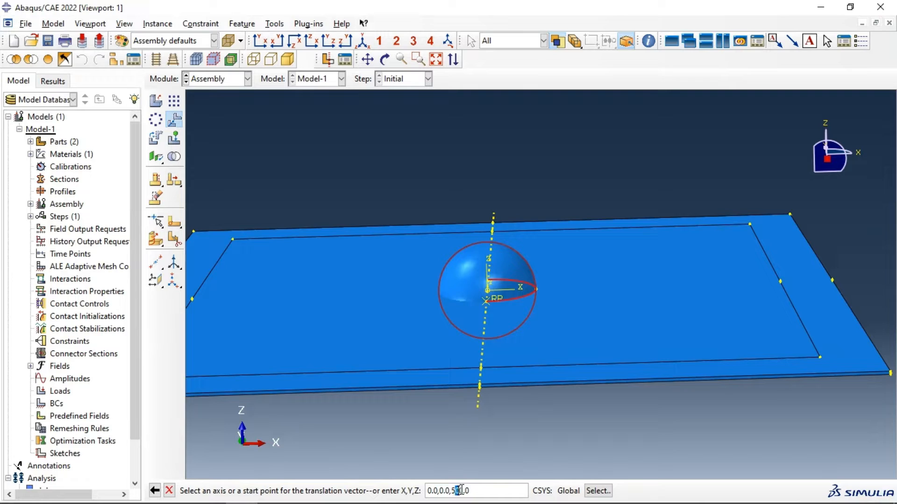
key(BackSpace)
Translate the ball instance from the global origin to 0.0,0.0,500.0 and accept the new position.
key(Return)
key(Right)
key(Right)
key(Right)
key(Right)
key(Right)
key(Right)
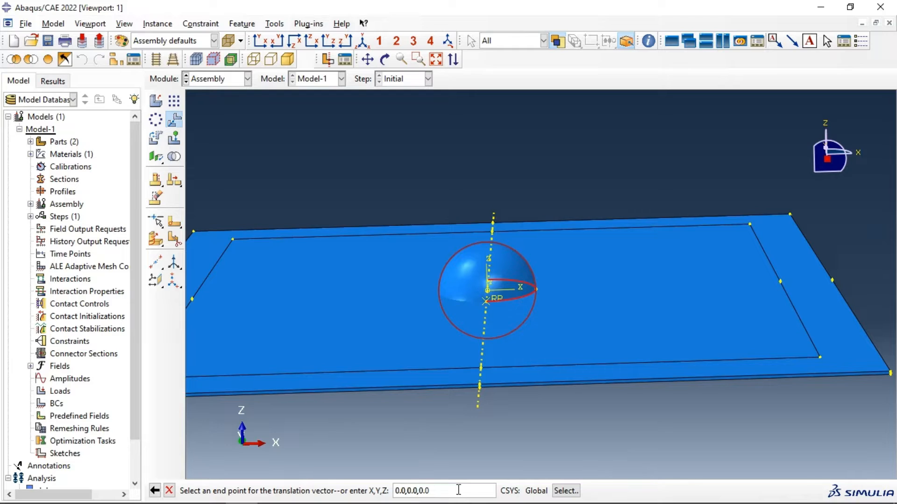
text(50)
key(Return)
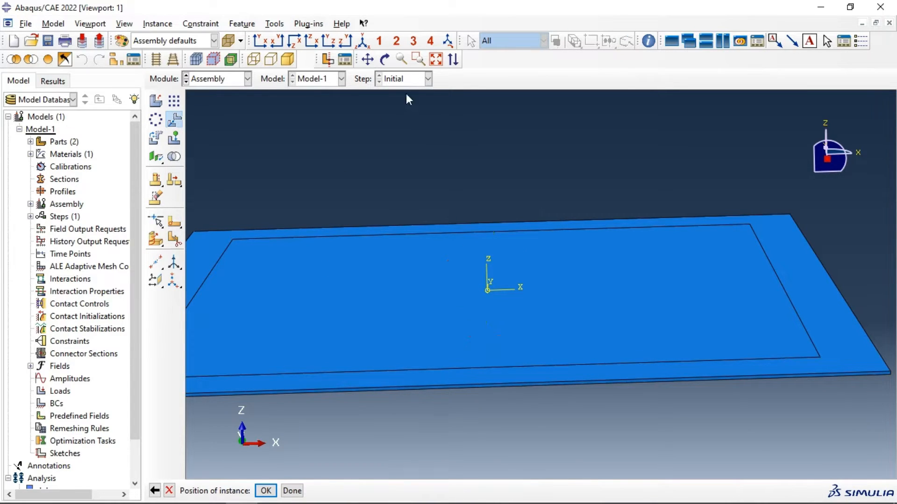
click(436, 60)
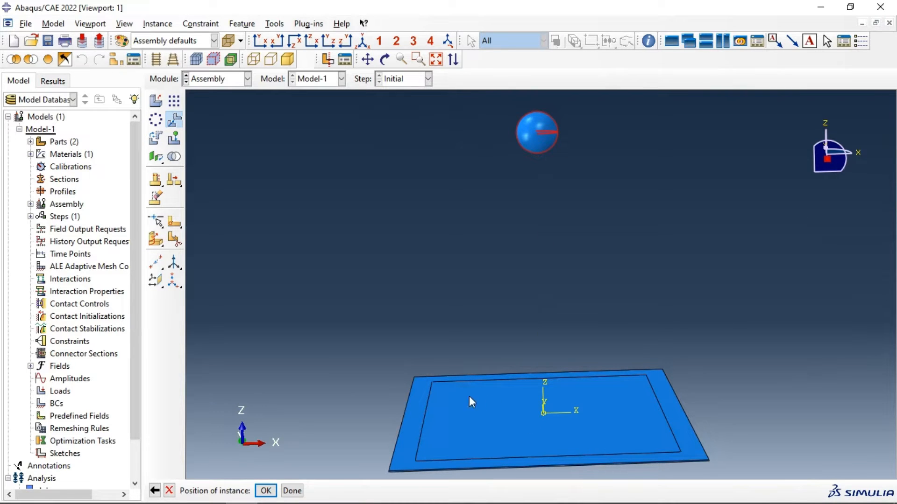
click(266, 491)
Rotate the ball instance 90° about the global X axis and accept the new position.
ctrl+alt+drag(500, 314, 522, 240)
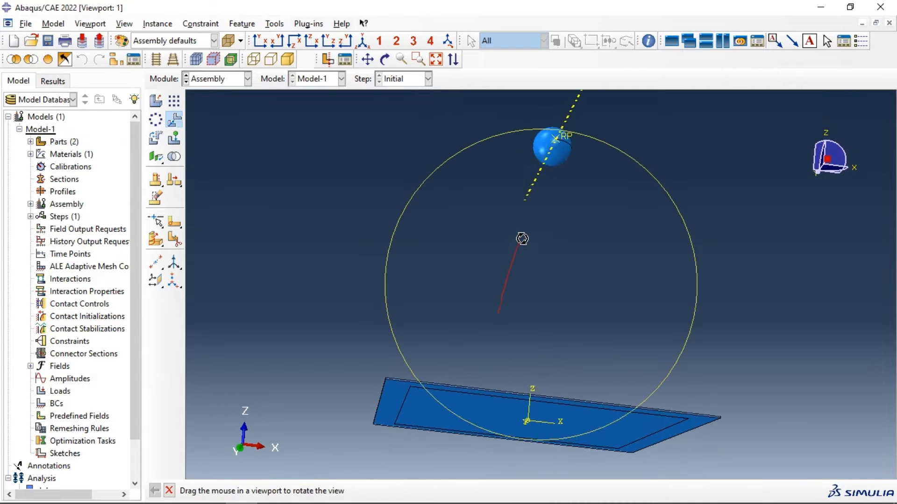
ctrl+alt+drag(527, 296, 484, 362)
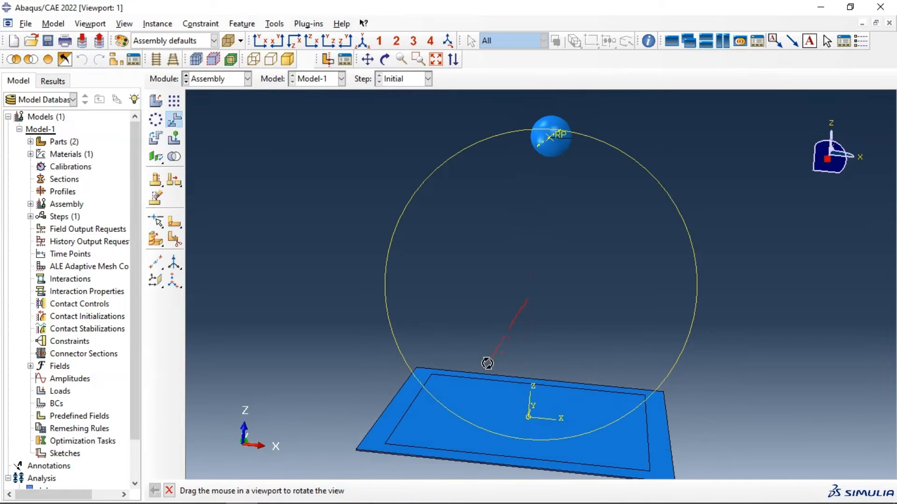
mouse_move(562, 220)
ctrl+alt+mouse_down()
mouse_move(485, 263)
mouse_move(492, 284)
mouse_move(514, 282)
mouse_move(520, 220)
mouse_move(552, 347)
mouse_move(536, 280)
mouse_move(549, 211)
ctrl+alt+mouse_up()
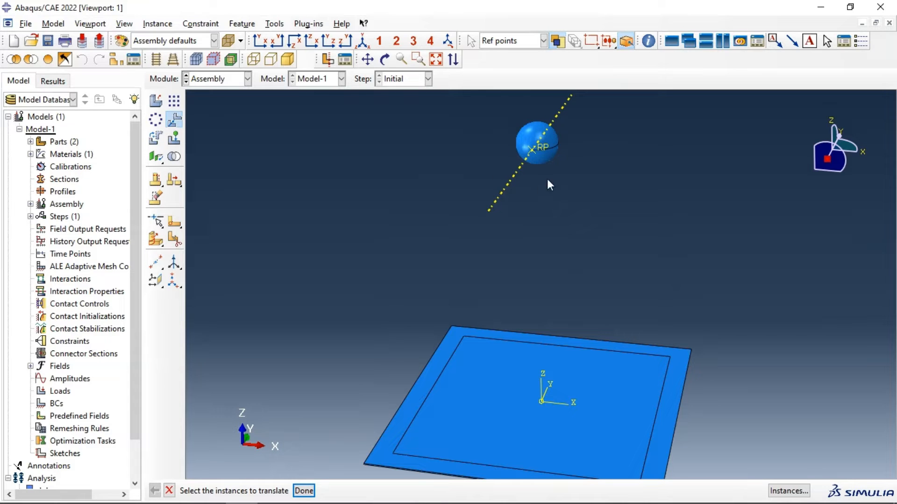
click(157, 138)
click(523, 151)
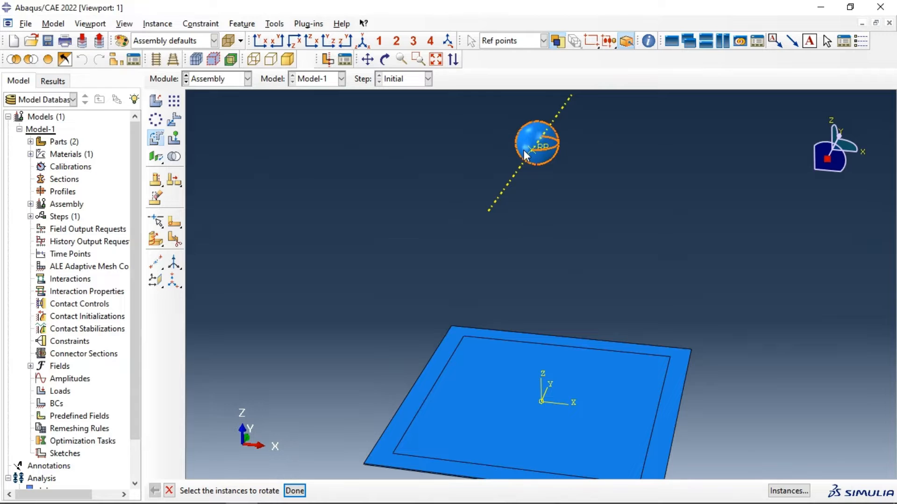
middle_click(533, 150)
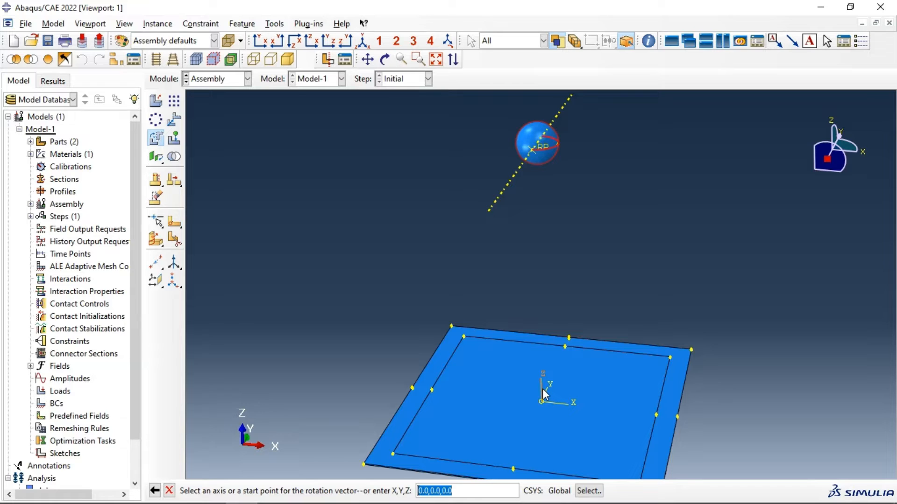
click(553, 403)
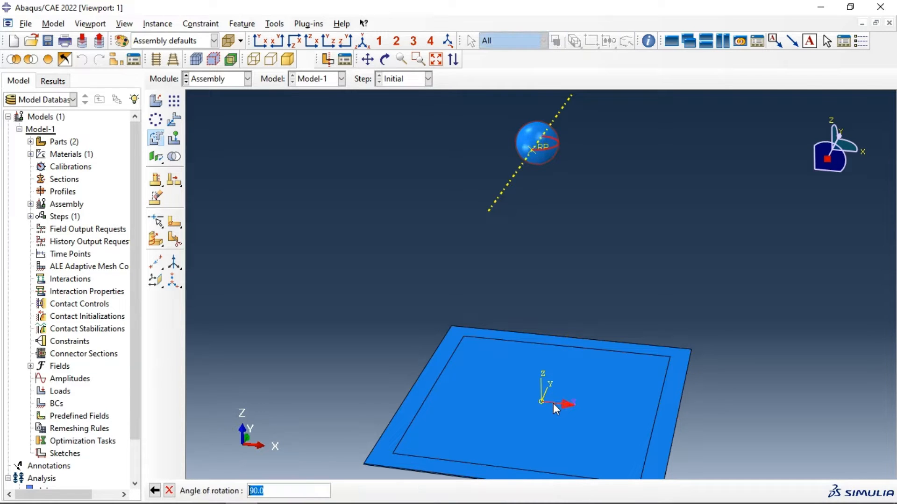
key(Return)
scroll(550, 358, down, 4)
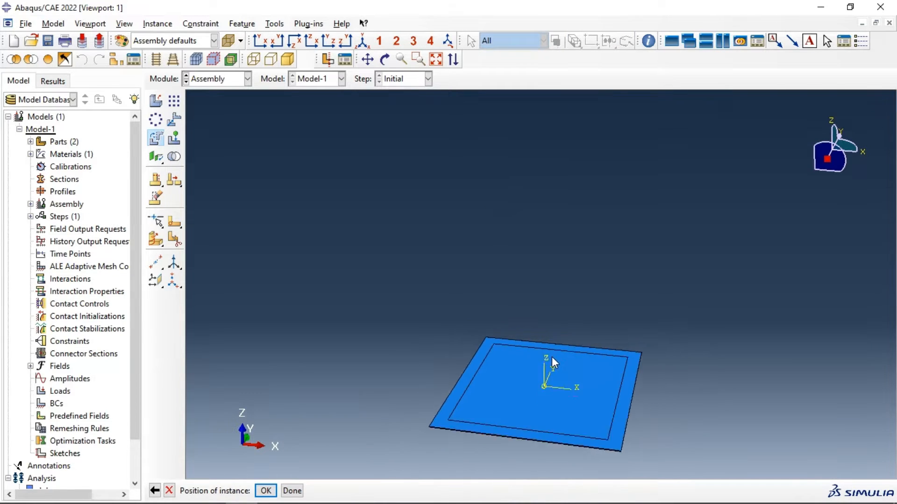
click(266, 491)
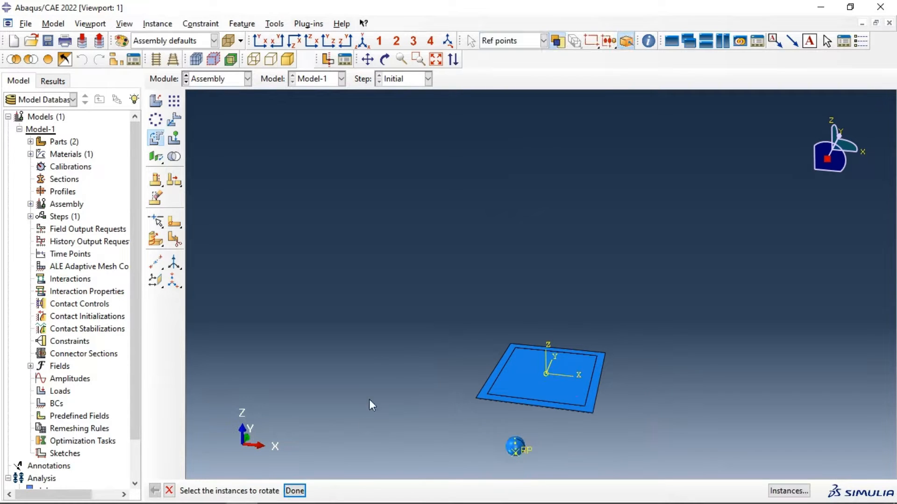
Translate the ball instance from its reference point to a point on the global Z axis above the plate's centre and finish translating.
click(173, 121)
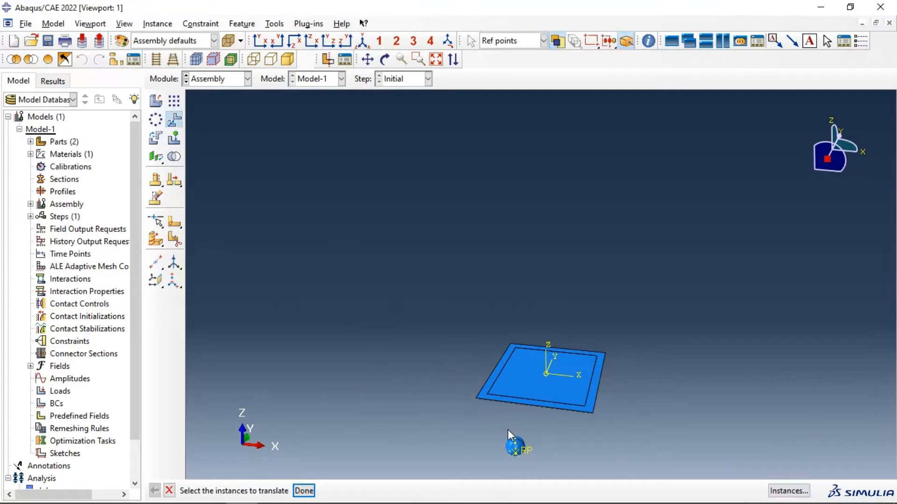
click(520, 451)
middle_click(521, 451)
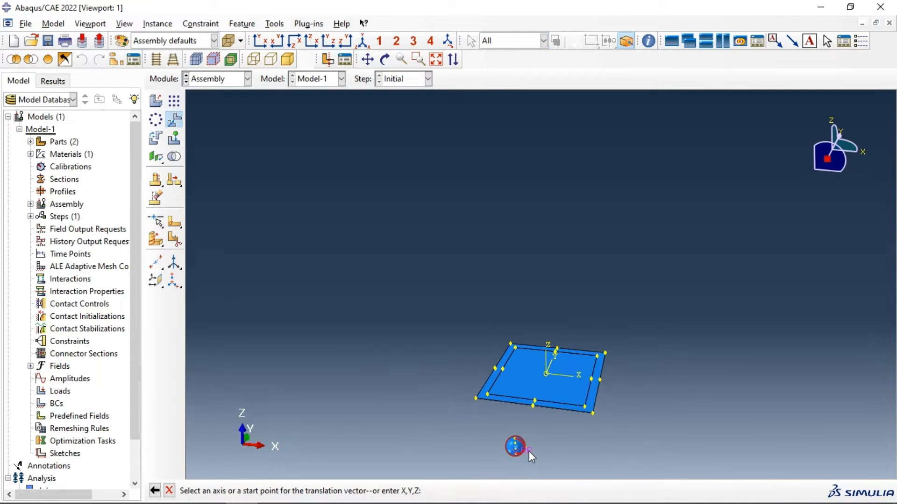
click(529, 451)
click(423, 490)
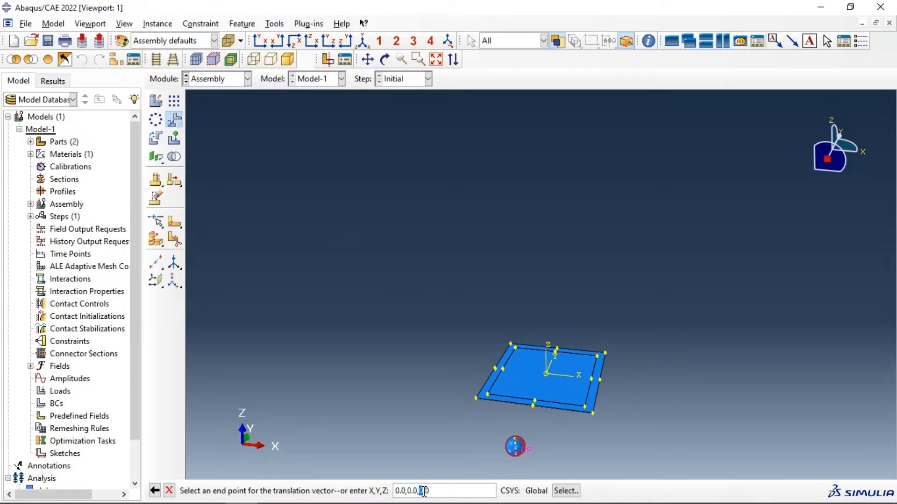
drag(424, 491, 420, 492)
text(1)
key(Return)
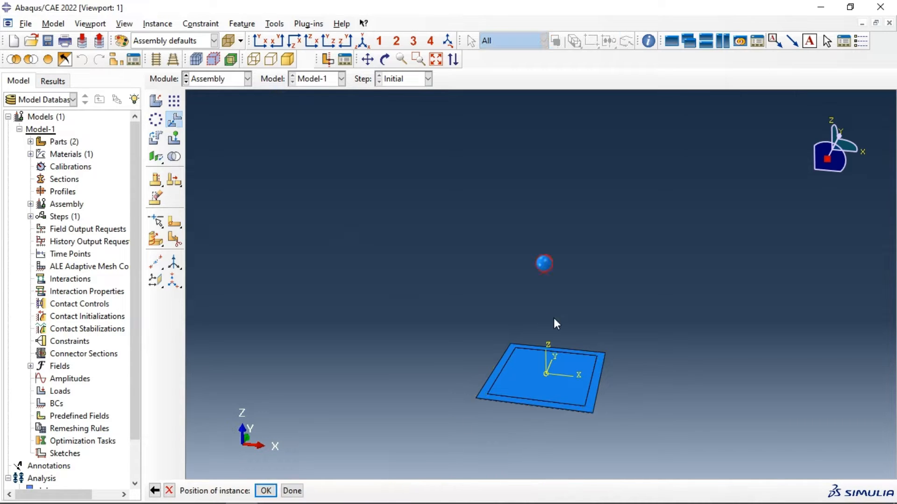
click(265, 491)
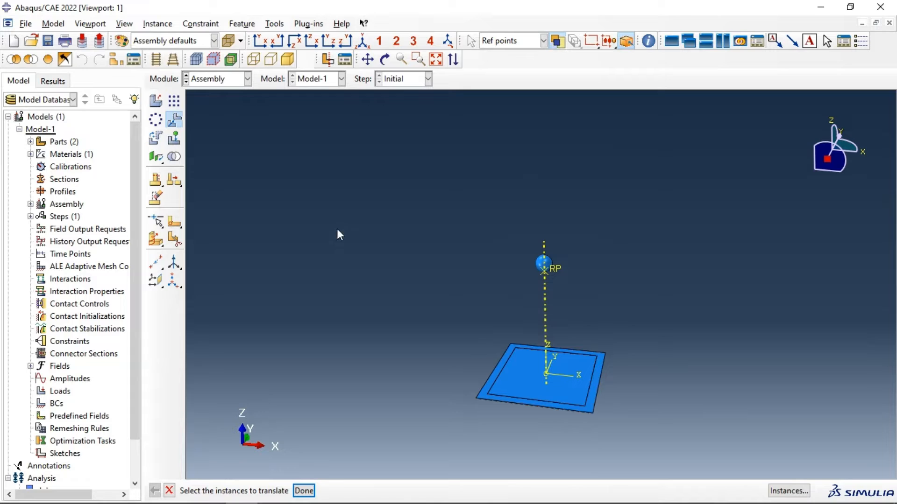
click(434, 60)
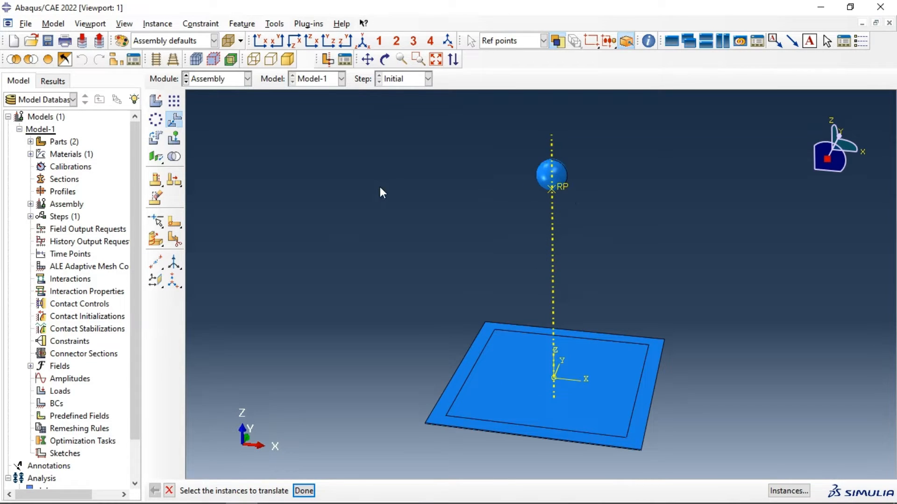
click(306, 491)
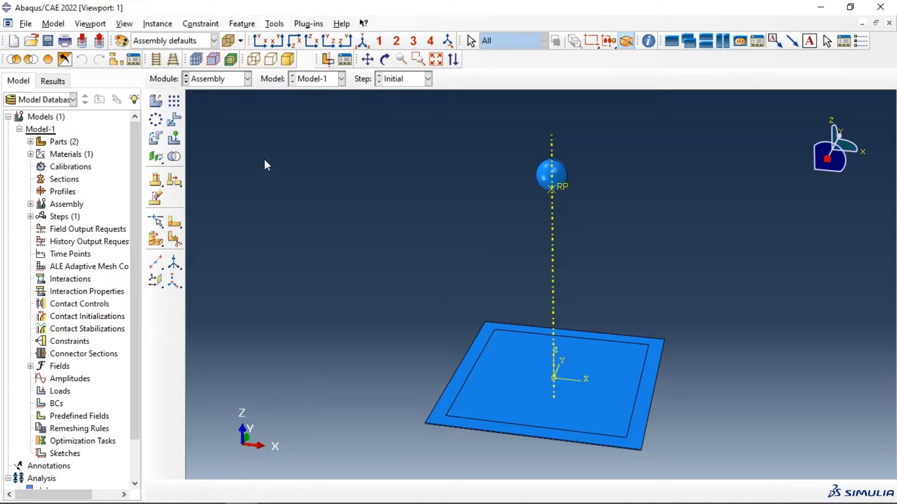
Switch to the Step module and create a Dynamic, Explicit step after Initial with its default settings.
click(229, 86)
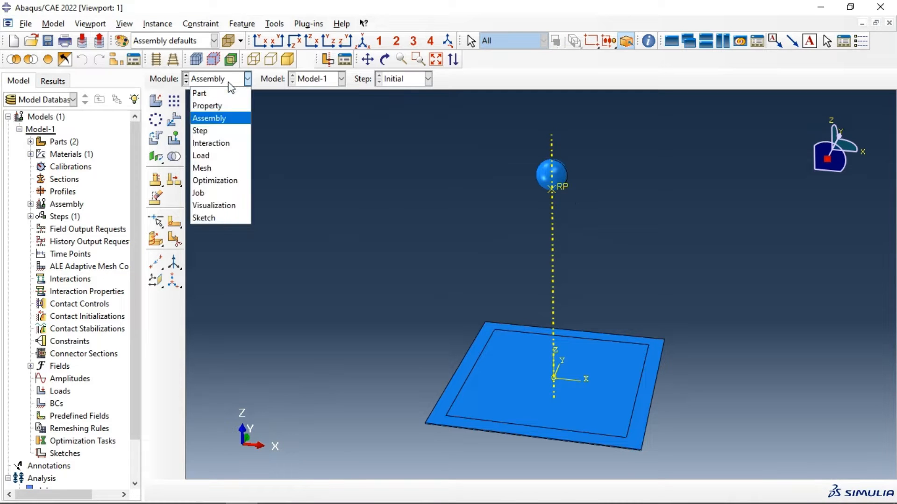
click(215, 130)
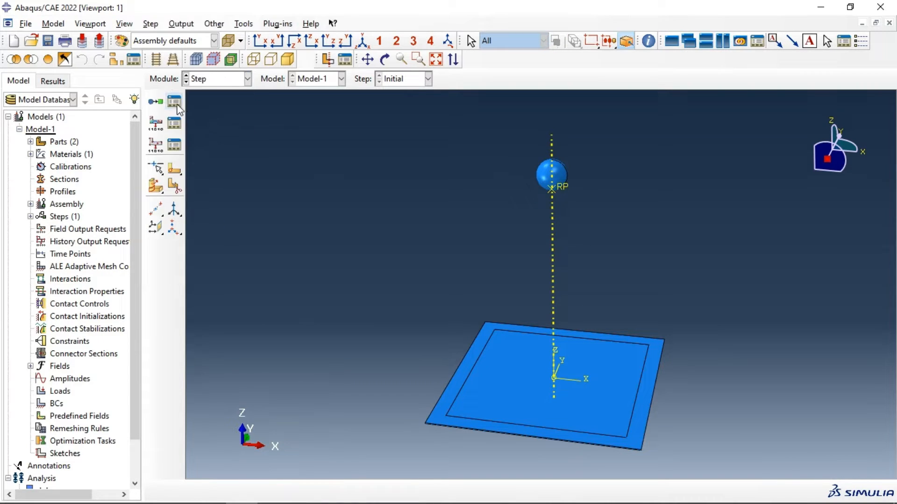
click(156, 102)
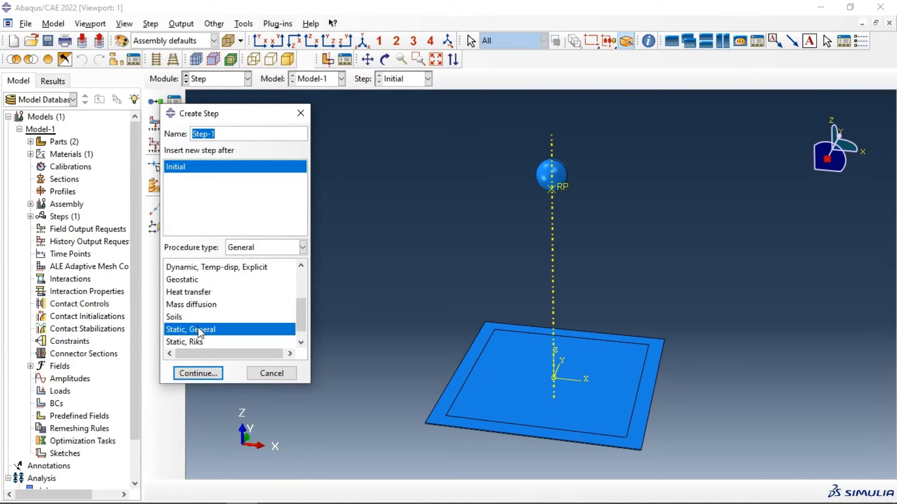
scroll(208, 306, up, 1)
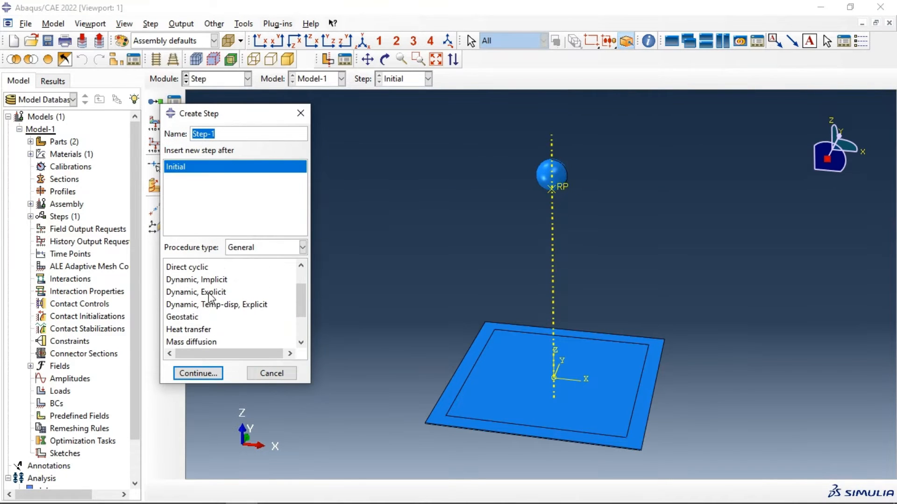
click(179, 292)
click(199, 375)
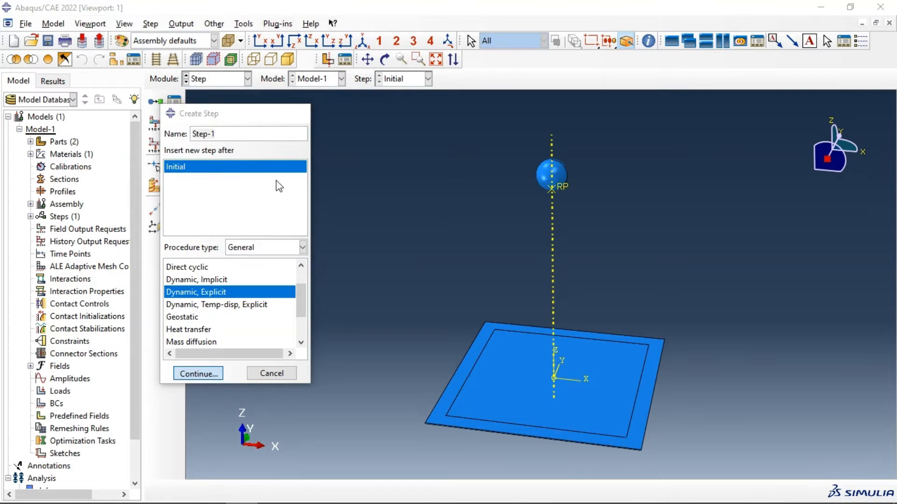
click(340, 462)
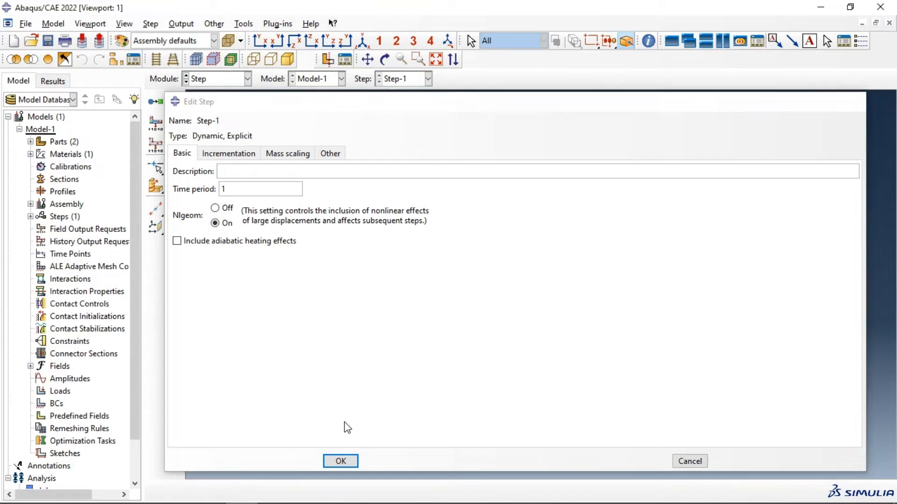
Edit field output request F-Output-1 and add the damage variables DAMAGEFT, DAMAGEFC, DAMAGEMT, DAMAGEMC and DAMAGESHR.
click(179, 119)
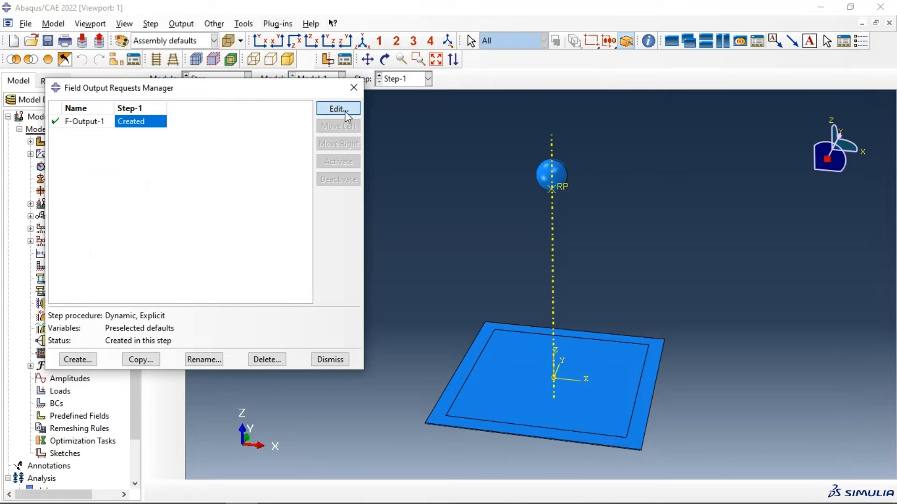
click(345, 112)
scroll(126, 255, down, 2)
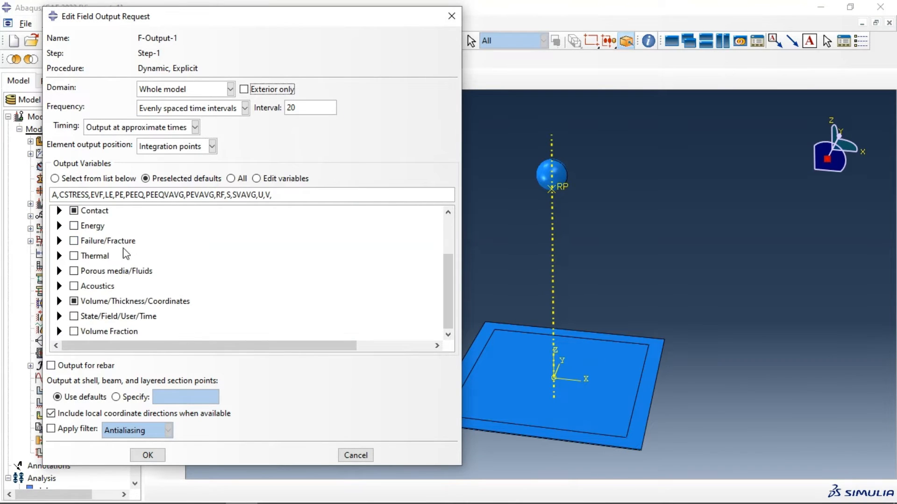
click(59, 241)
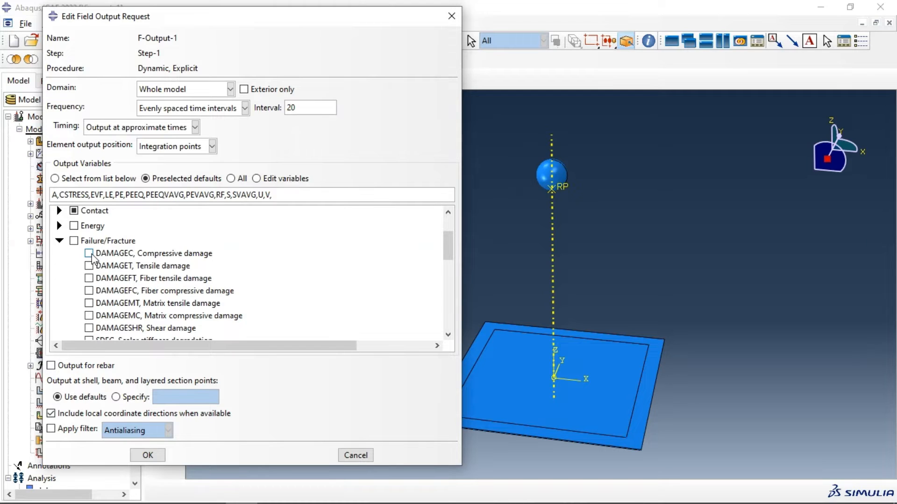
click(89, 278)
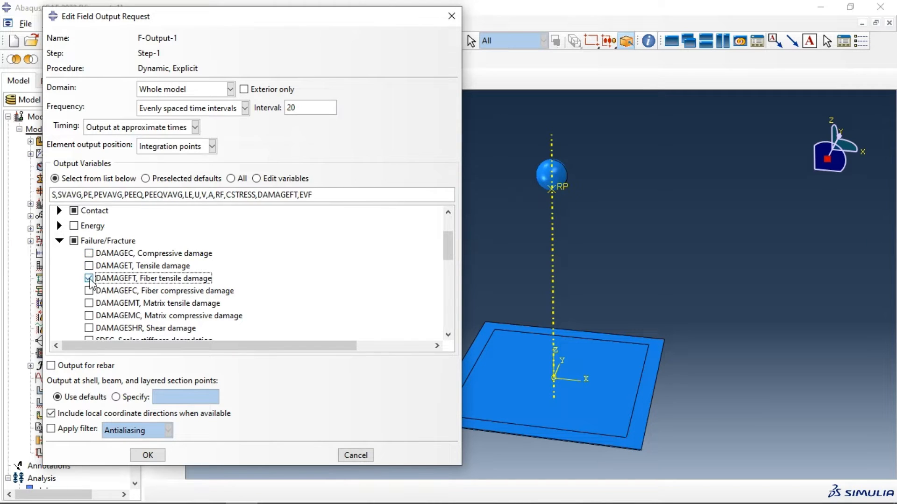
click(89, 290)
click(90, 303)
click(89, 315)
click(89, 328)
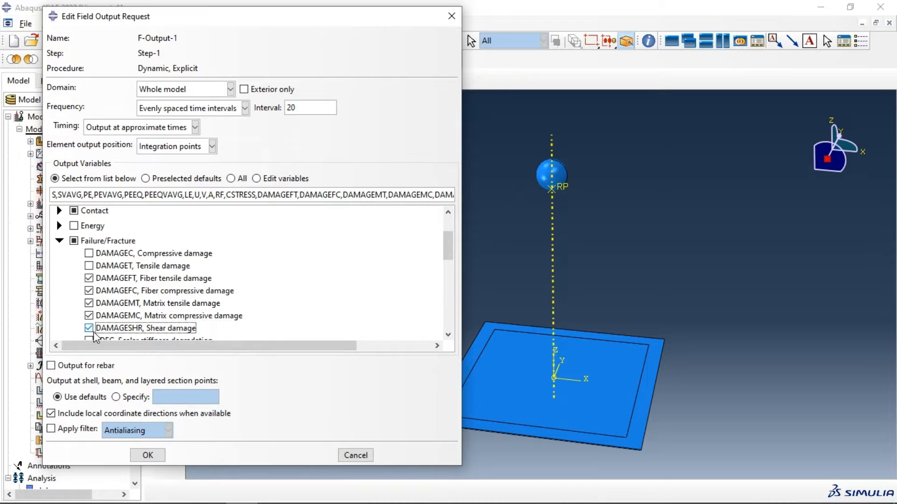
Add the Hashin damage initiation criteria HSNFTCRT, HSNFCCRT, HSNMTCRT and HSNMCCRT to the field output request.
scroll(96, 328, down, 1)
scroll(97, 328, down, 1)
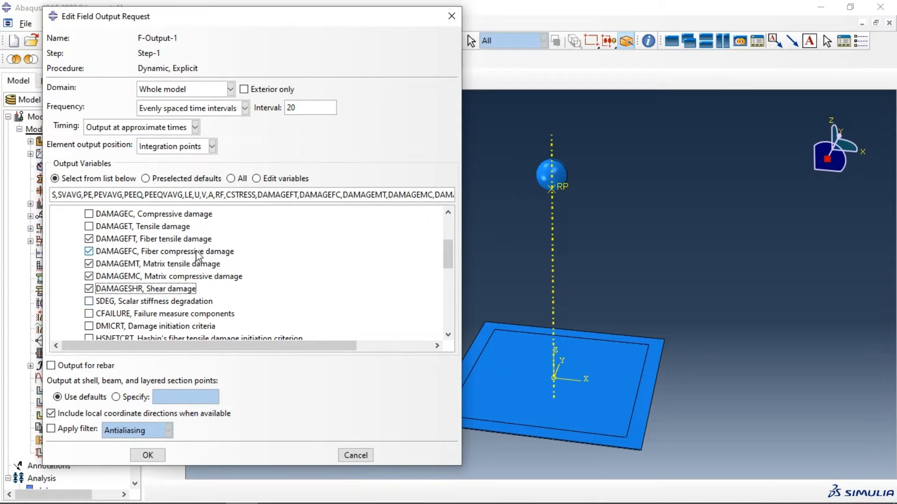
scroll(187, 247, down, 3)
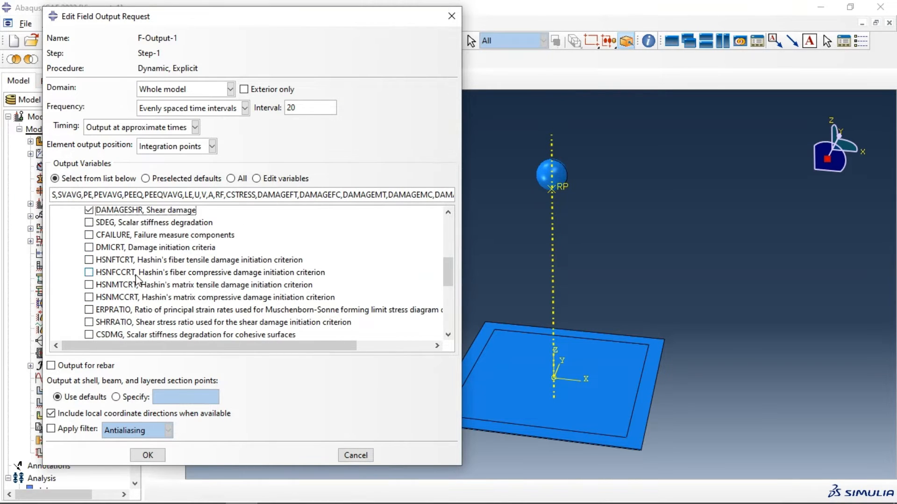
click(89, 260)
click(89, 273)
click(89, 285)
click(89, 298)
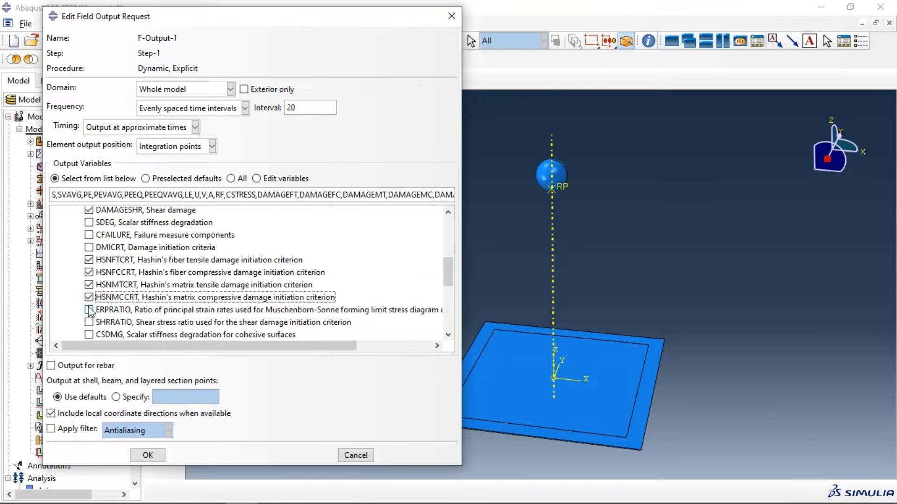
click(89, 310)
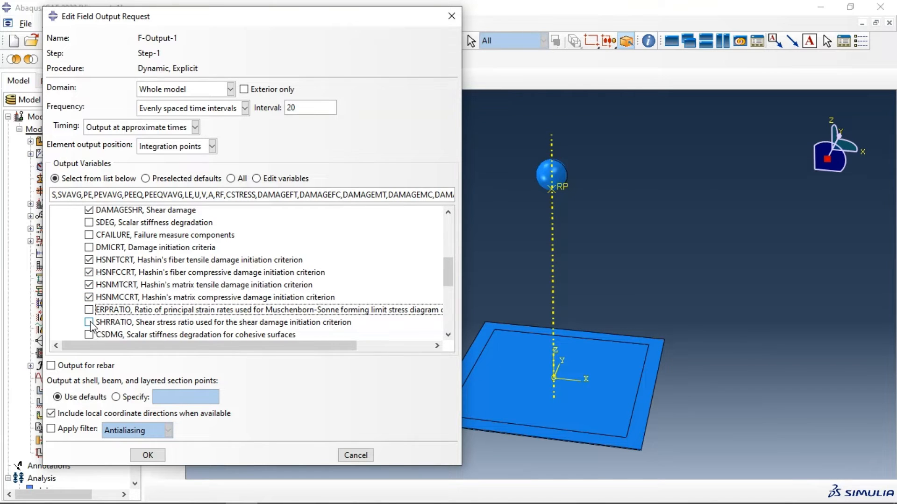
Add the STATUS variable from State/Field/User/Time to the field output request, accept it and close the requests manager.
scroll(110, 298, down, 2)
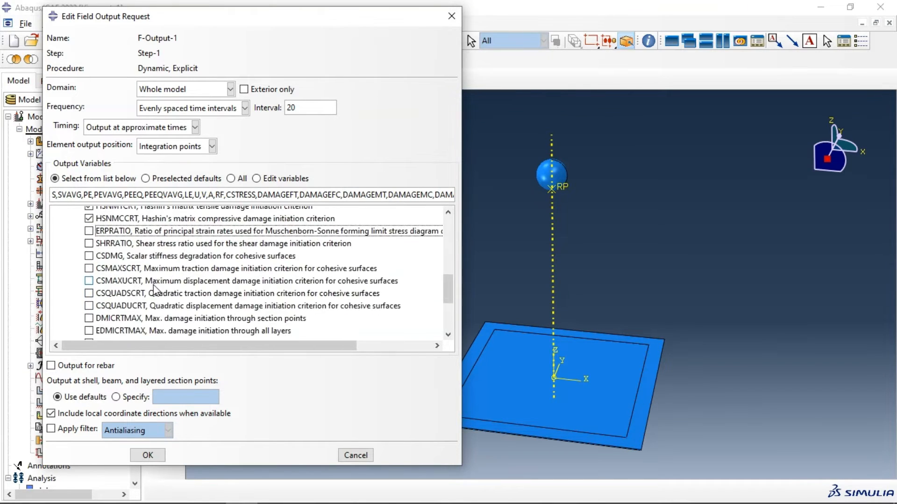
scroll(164, 284, up, 1)
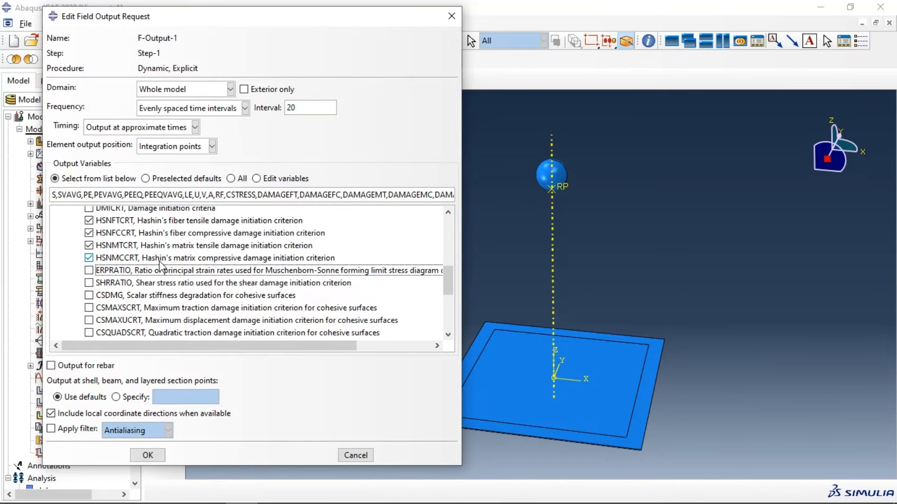
scroll(160, 269, down, 4)
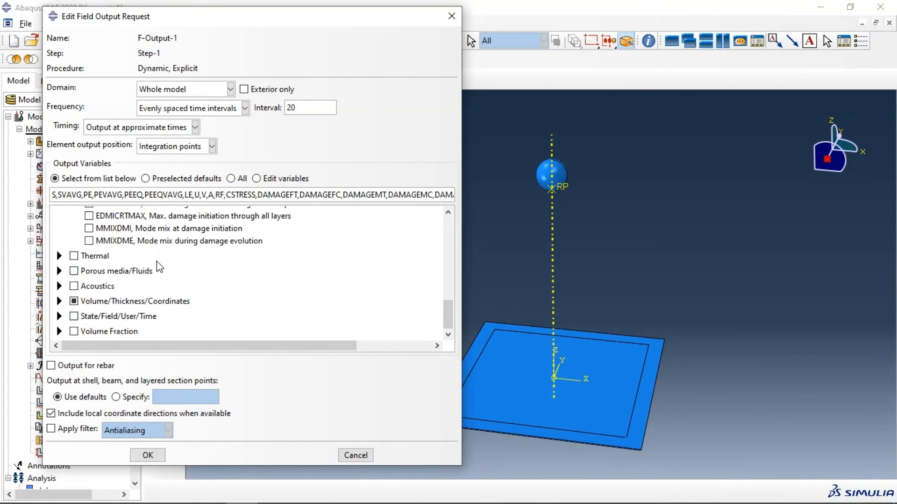
click(59, 316)
scroll(110, 297, down, 3)
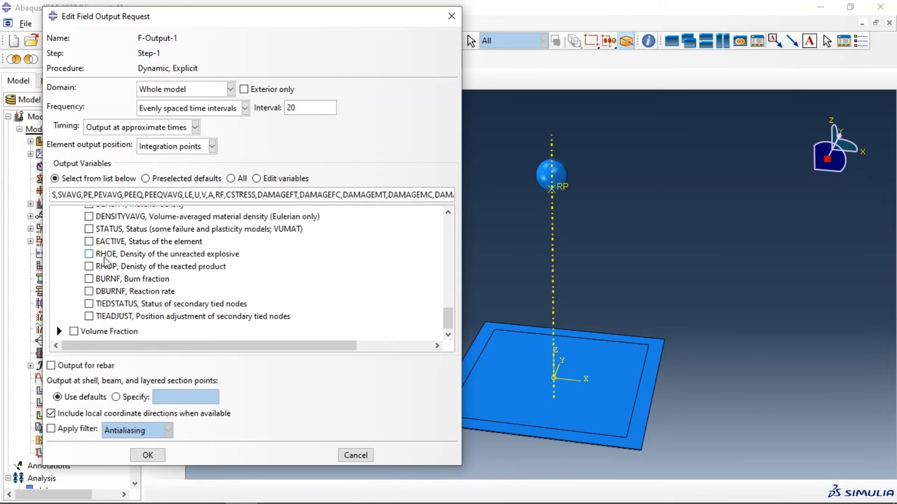
click(93, 229)
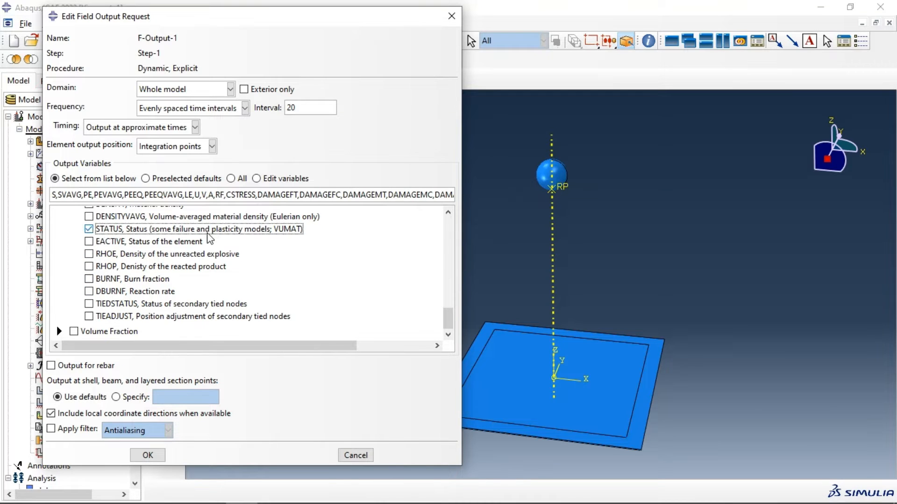
click(147, 456)
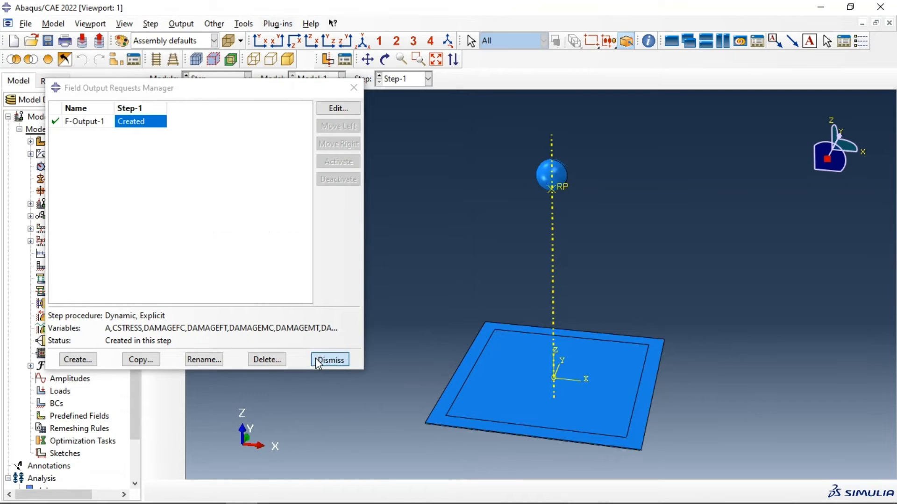
click(329, 360)
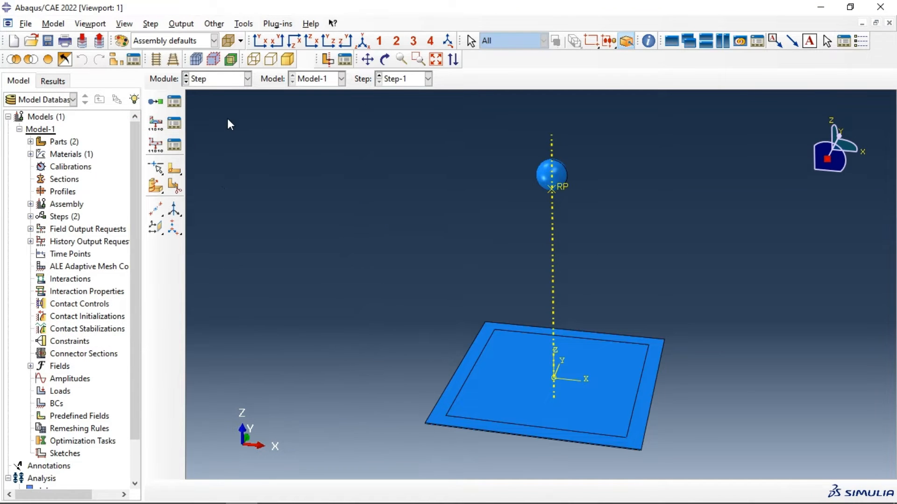
Switch to the Interaction module and create contact property IntProp-1 with Tangential Behavior and "Hard" contact Normal Behavior.
click(205, 82)
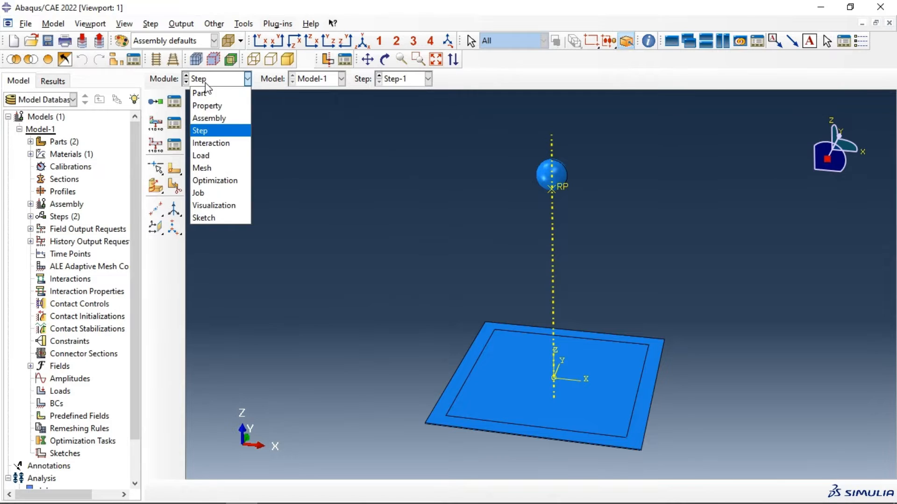
click(211, 143)
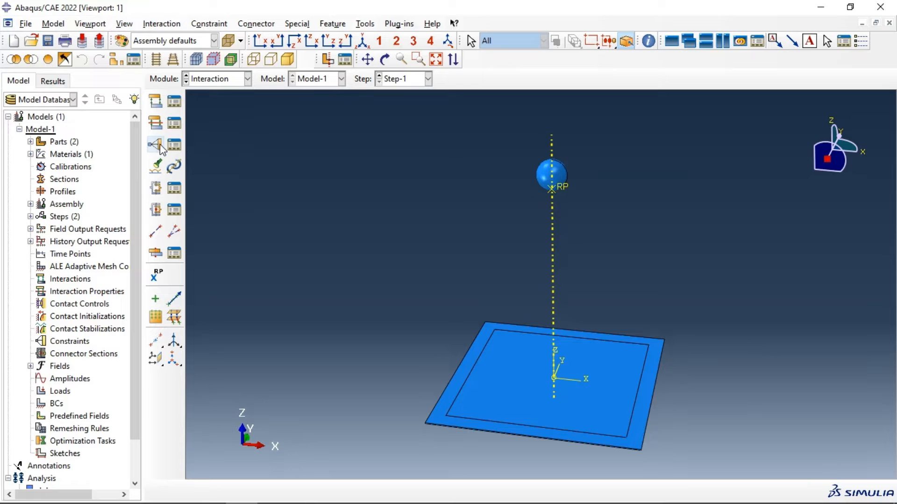
click(158, 124)
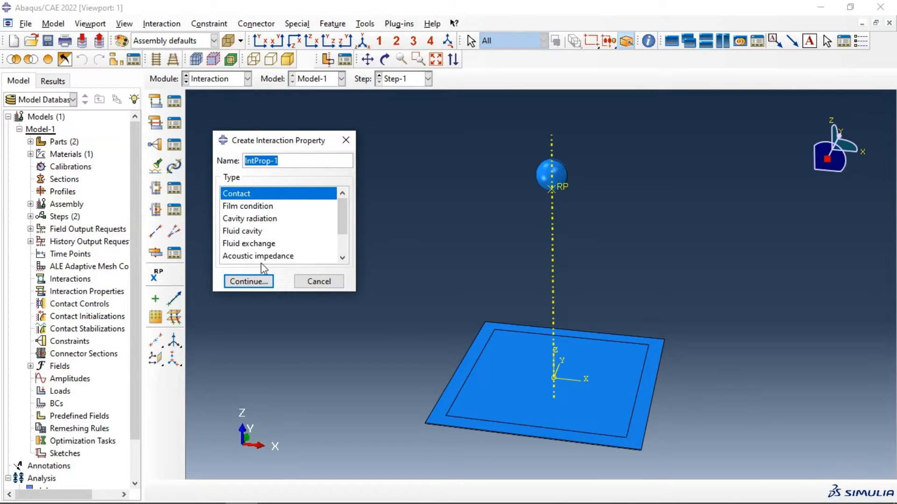
click(249, 282)
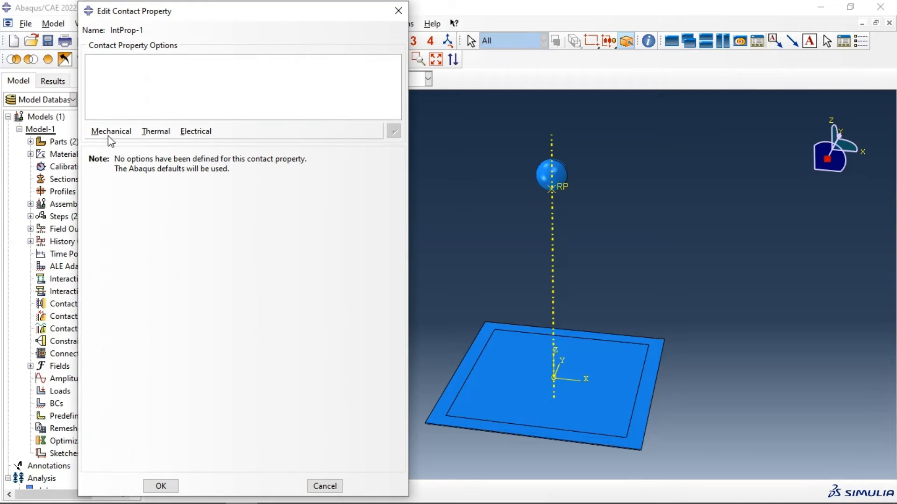
click(112, 133)
click(113, 147)
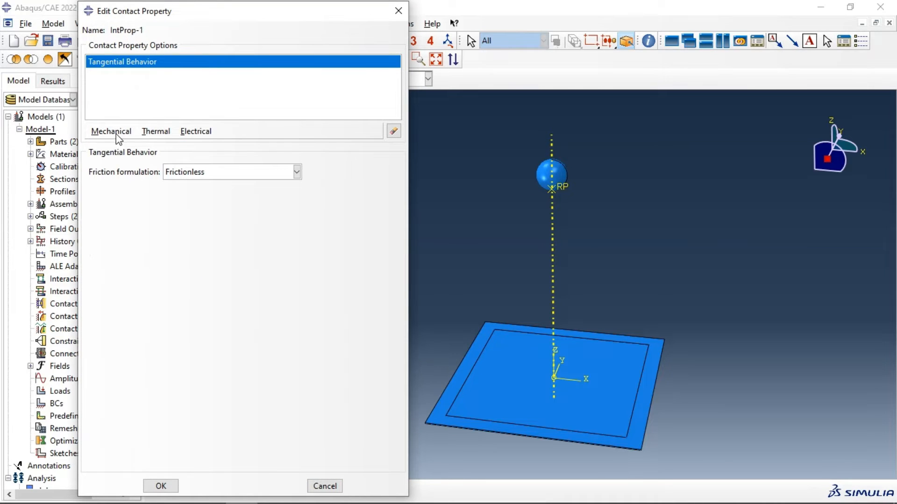
click(112, 131)
click(116, 155)
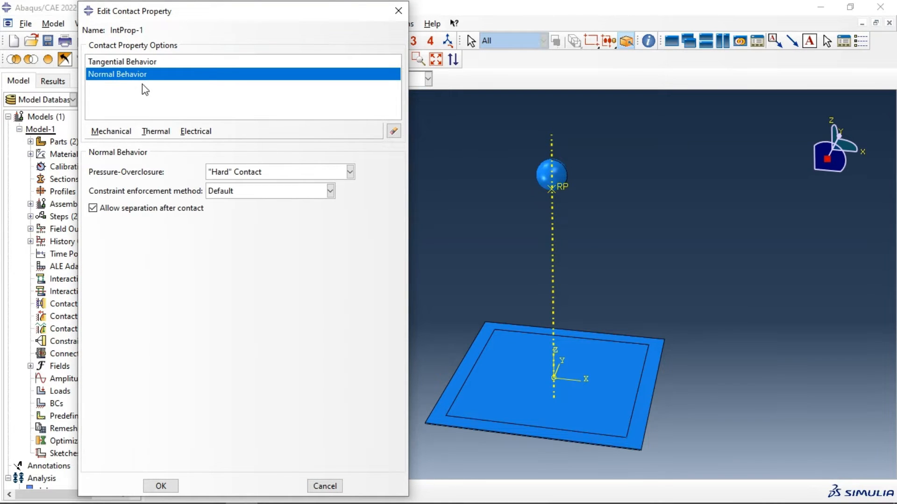
Set the tangential behavior to Penalty friction with a coefficient of 0.3 and accept the contact property.
click(139, 62)
click(200, 171)
click(187, 199)
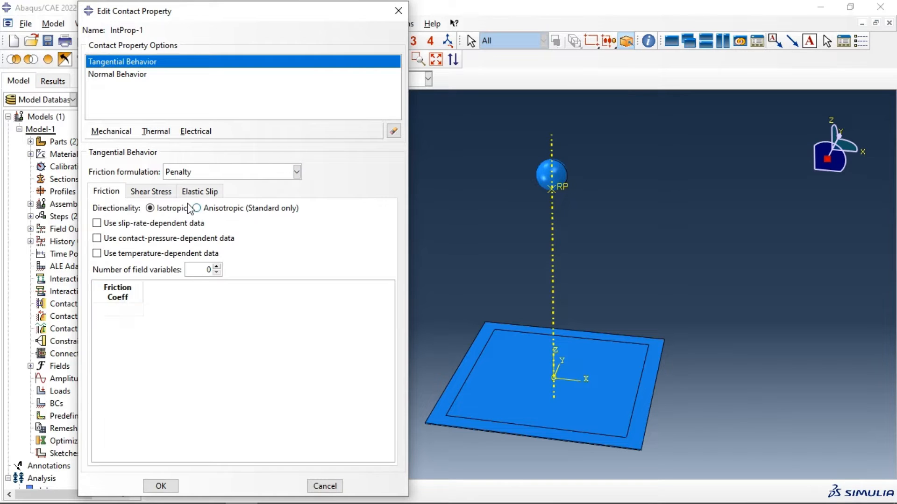
double_click(127, 309)
text(0.3)
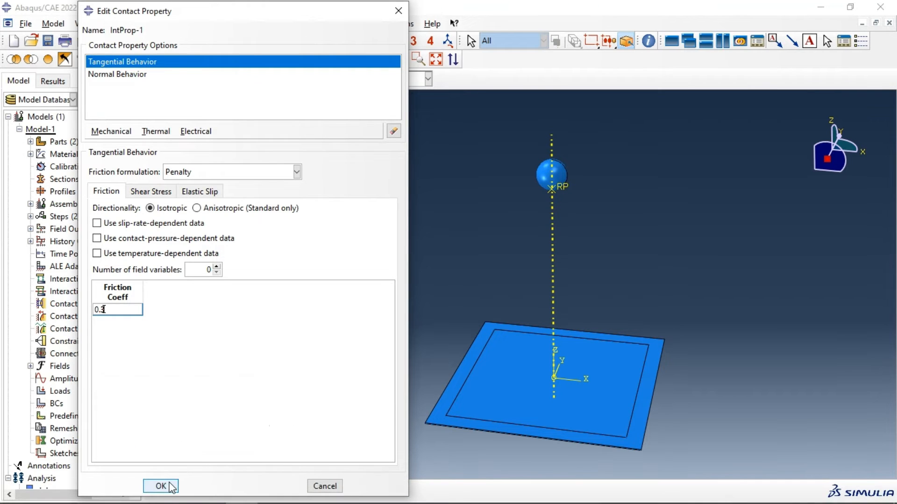
click(161, 486)
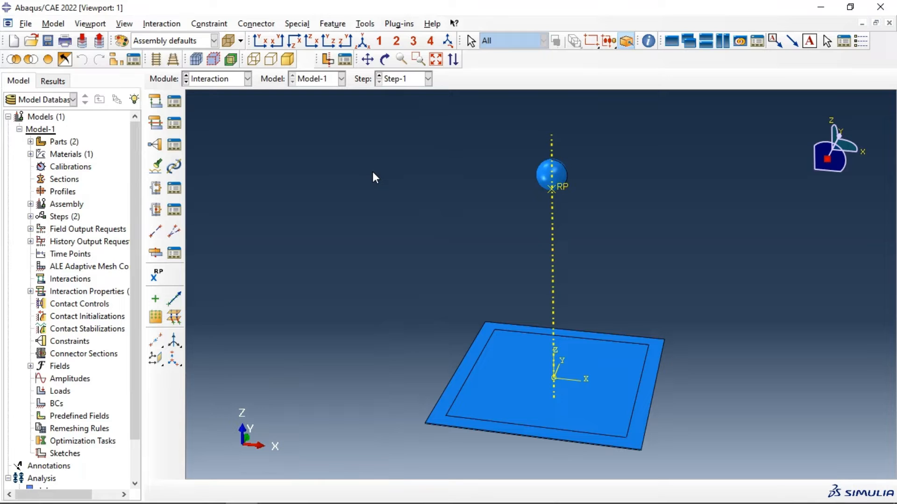
Create an explicit surface-to-surface contact in Step-1 with the ball's brown side as first surface, without creating a named surface.
click(157, 101)
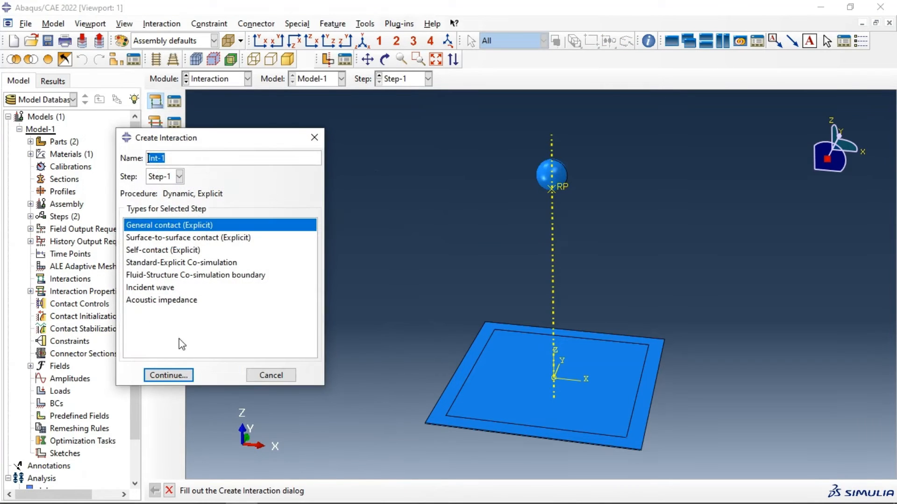
click(169, 238)
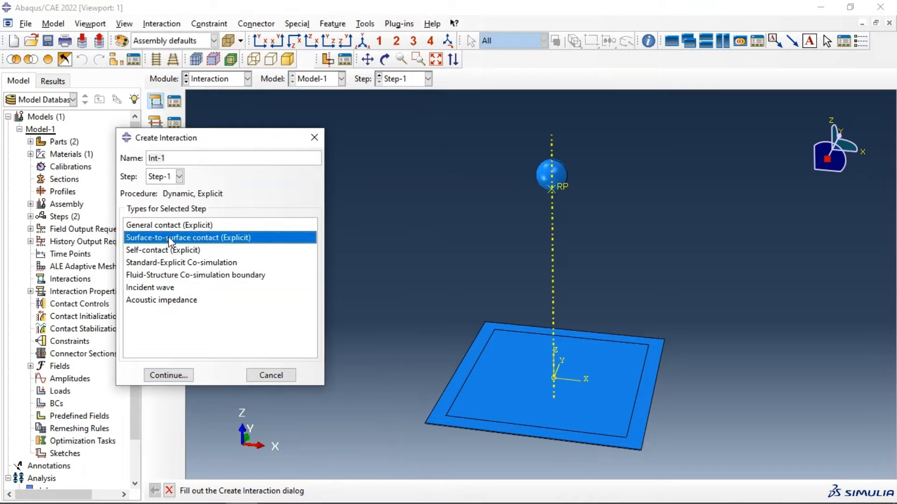
click(180, 375)
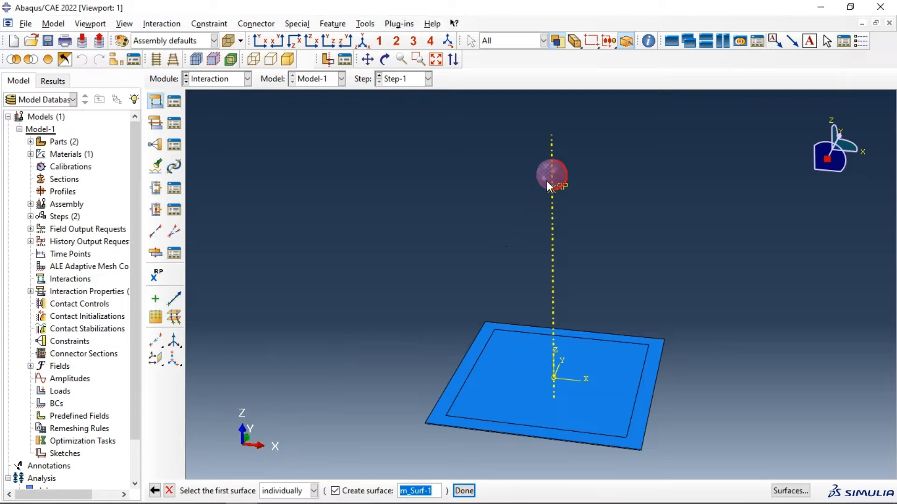
click(335, 490)
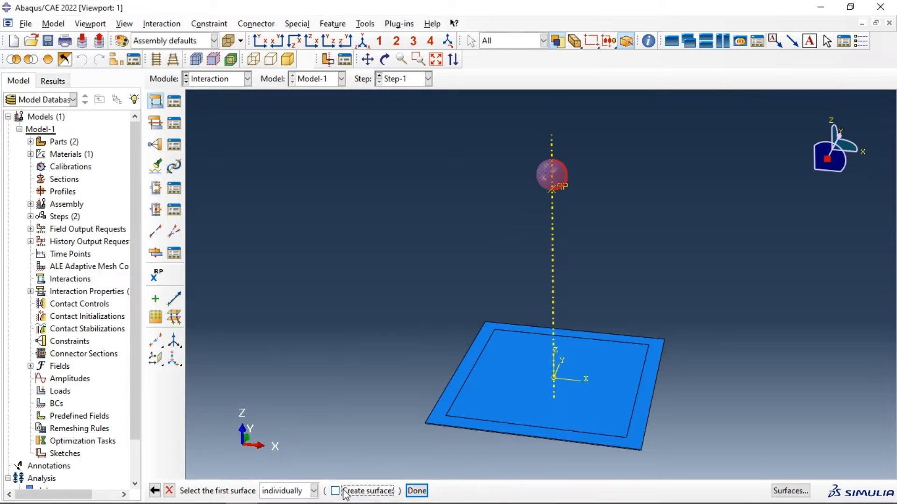
click(416, 490)
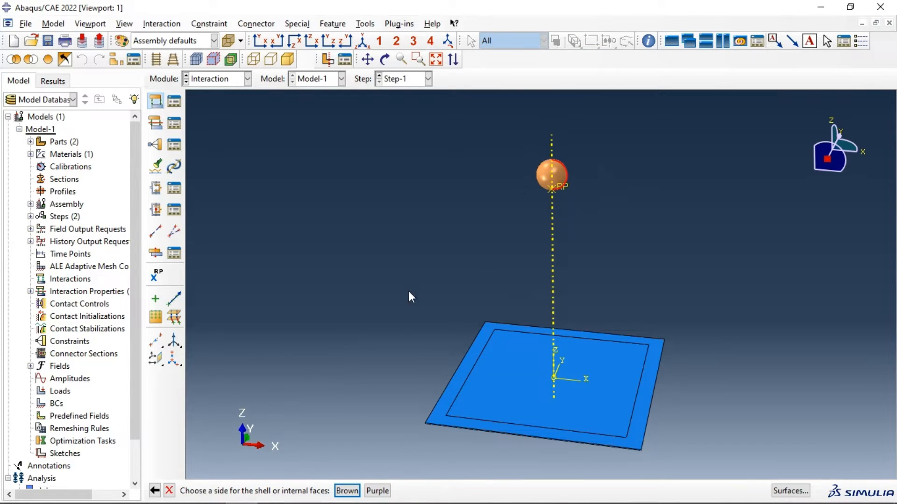
click(345, 491)
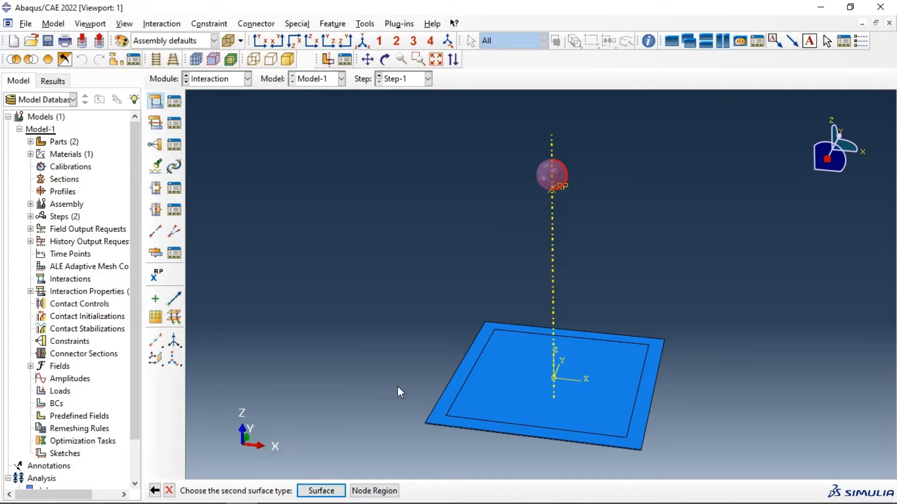
Pick the plate's inner and border faces as the second contact surface and accept the interaction with property IntProp-1 and default settings.
click(328, 491)
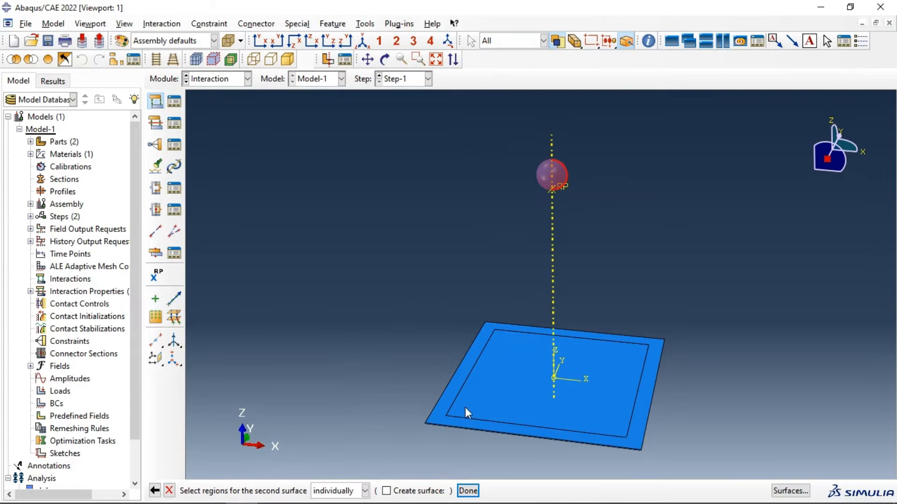
click(476, 402)
click(458, 388)
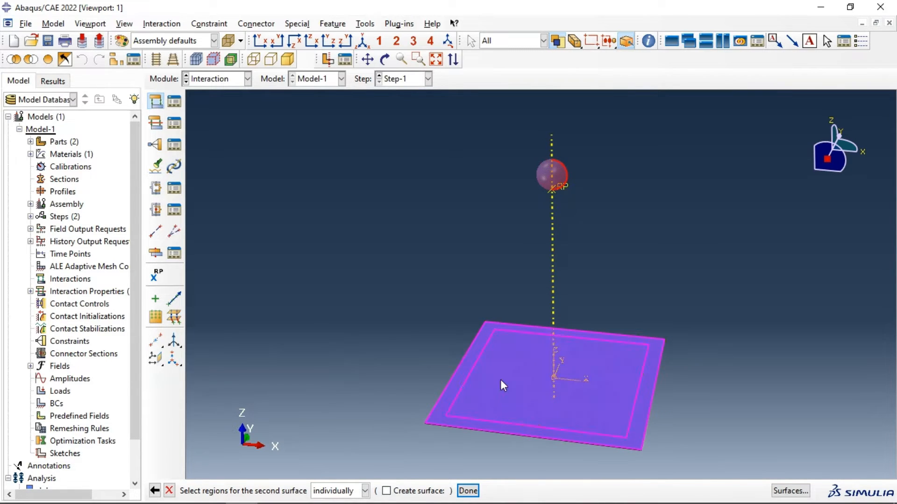
click(468, 491)
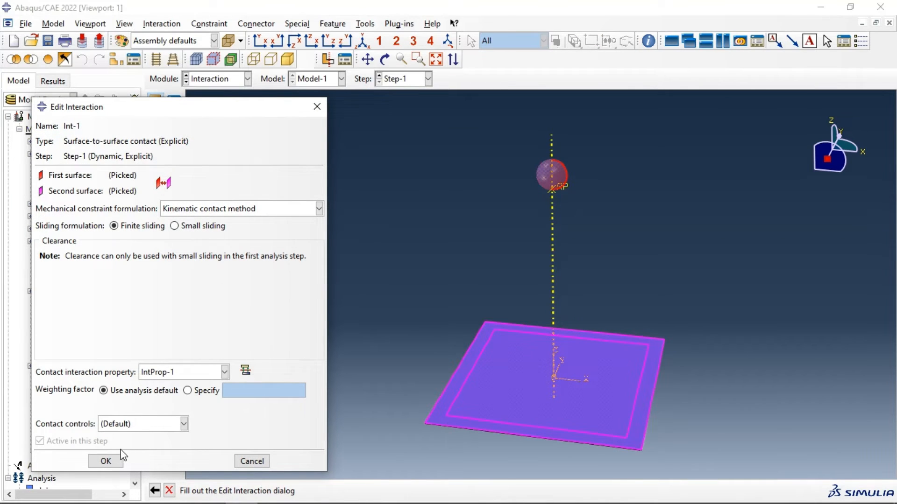
click(113, 460)
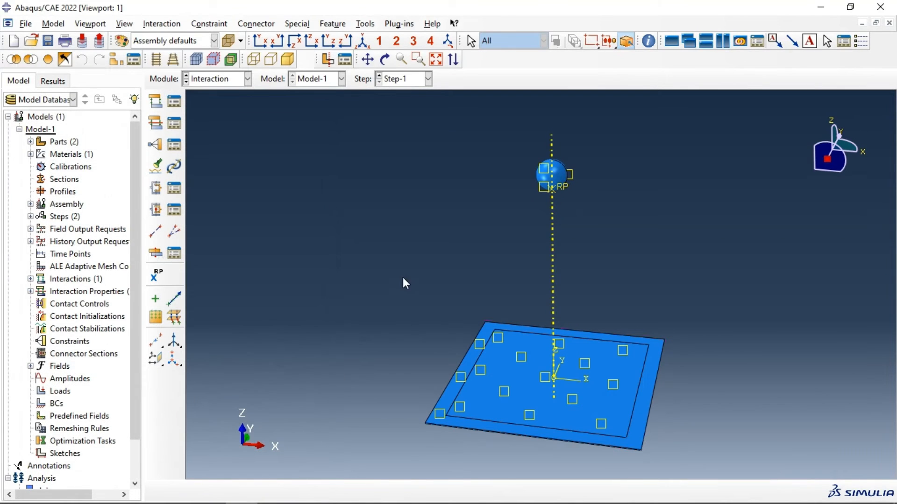
Switch to the Load module and create boundary condition BC-1 in the Initial step, applying ENCASTRE to the plate's border face.
click(217, 86)
click(225, 155)
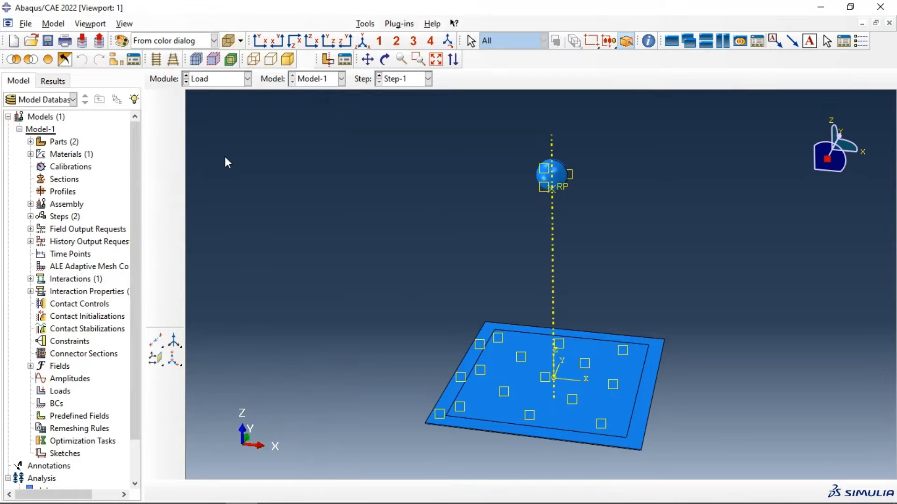
click(155, 123)
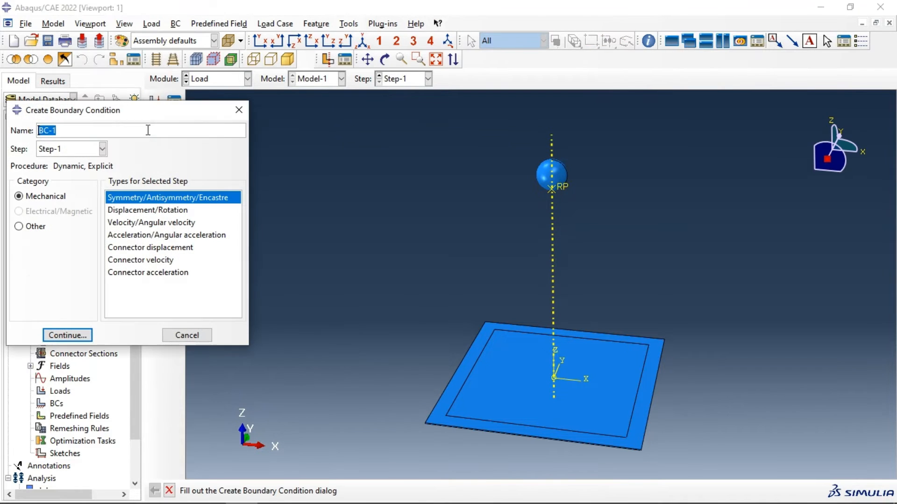
click(67, 149)
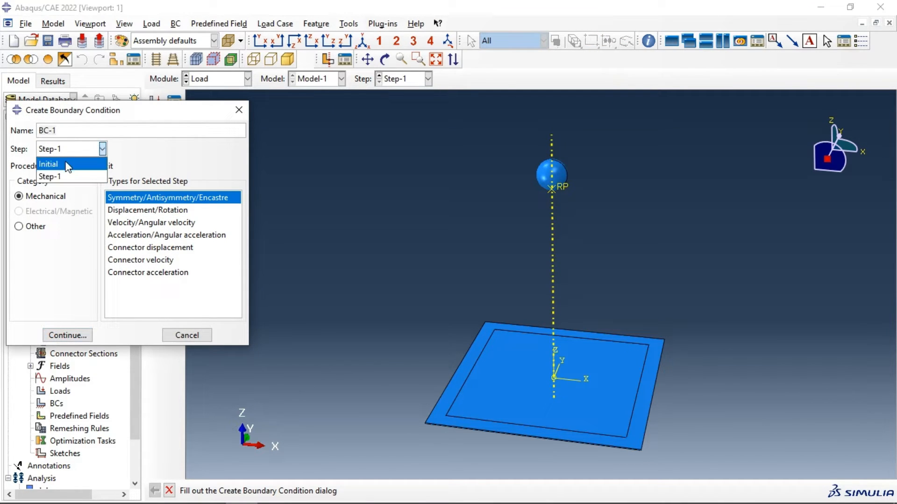
click(55, 161)
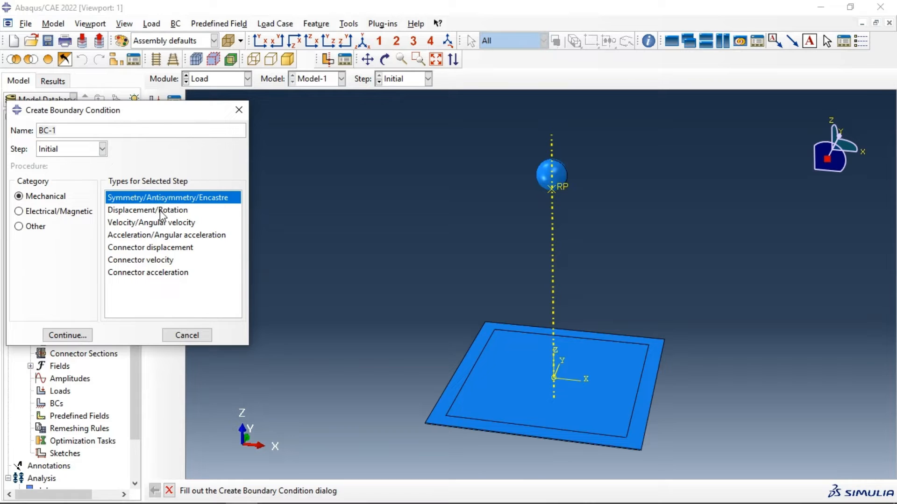
click(76, 335)
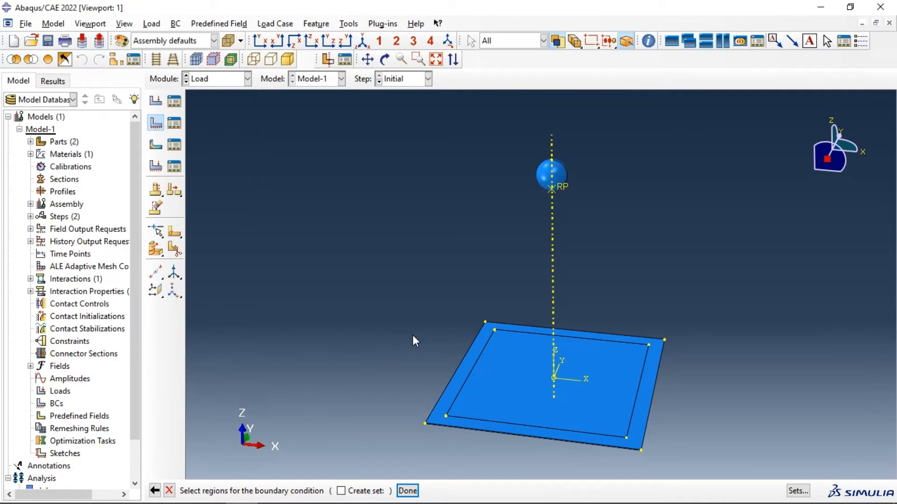
click(465, 365)
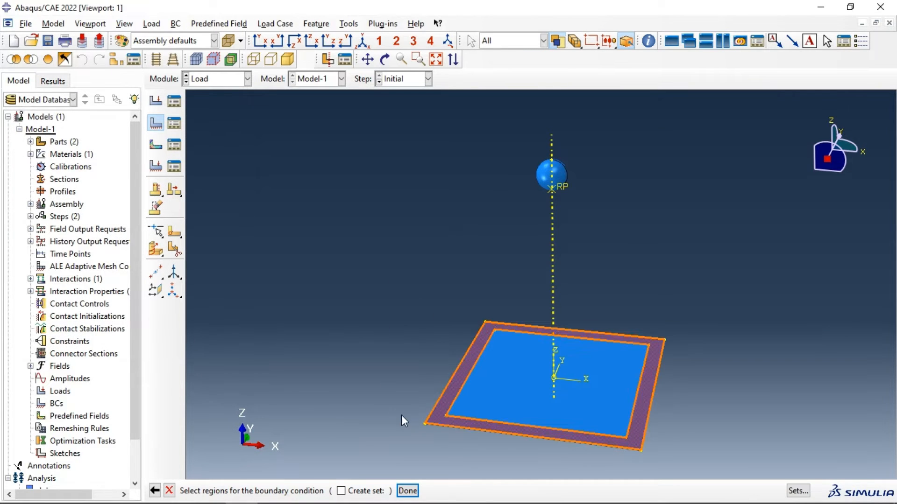
click(407, 490)
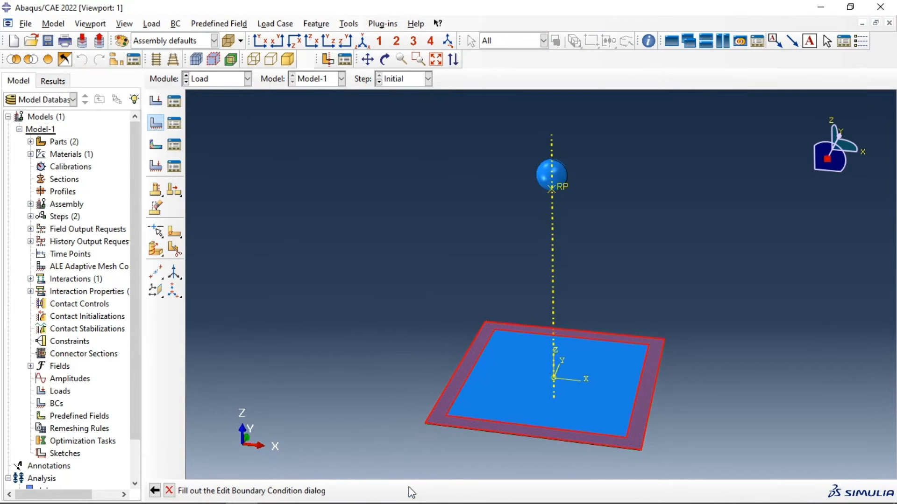
click(115, 278)
click(58, 298)
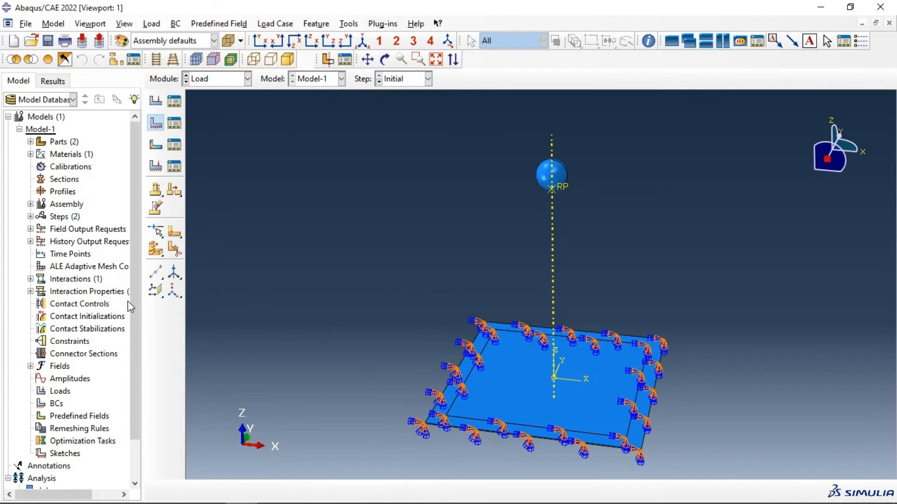
click(156, 123)
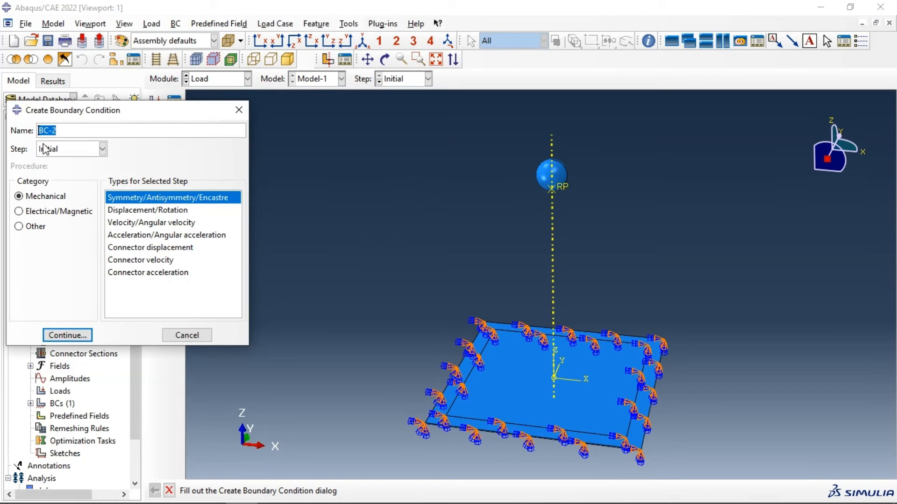
click(74, 336)
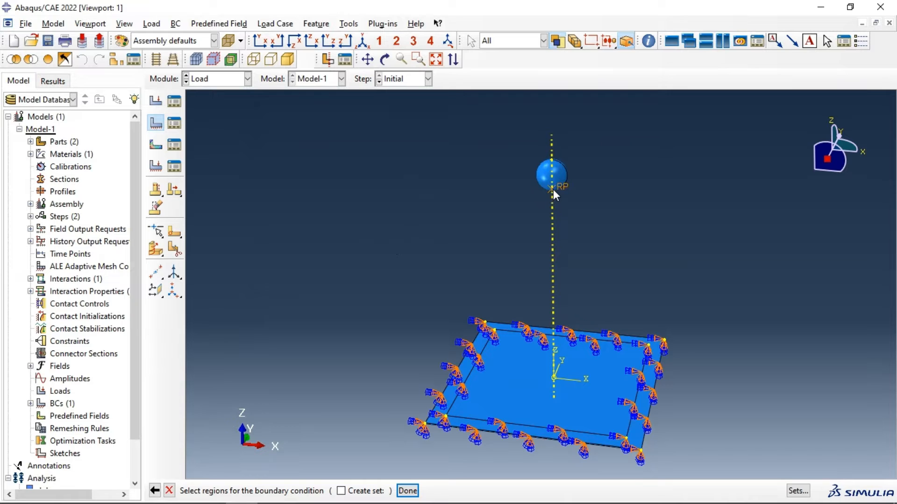
click(414, 491)
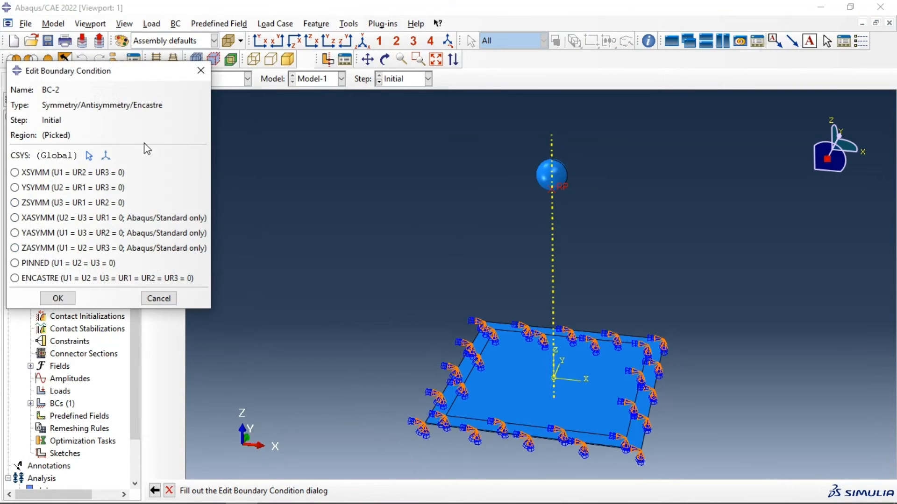
click(199, 71)
Create Displacement/Rotation boundary condition BC-2 in the Initial step at the ball's reference point, constraining U2, U3, UR1, UR2 and UR3.
click(156, 123)
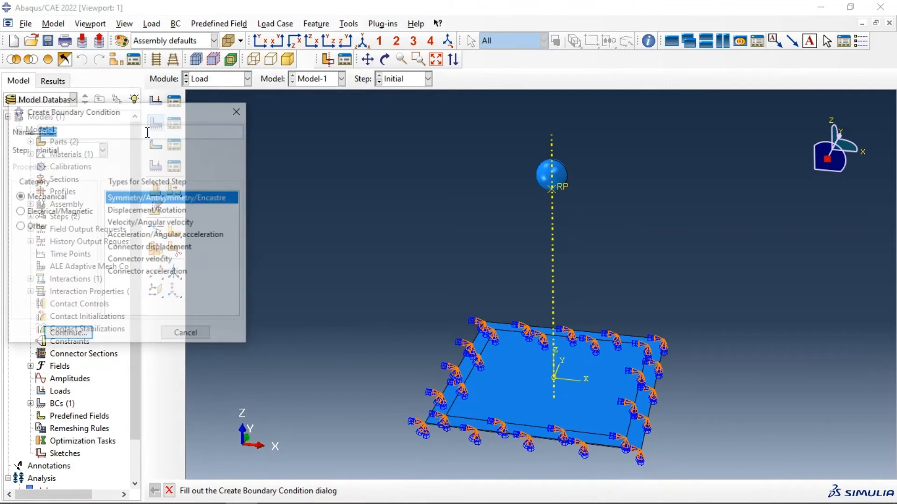
click(135, 210)
click(75, 335)
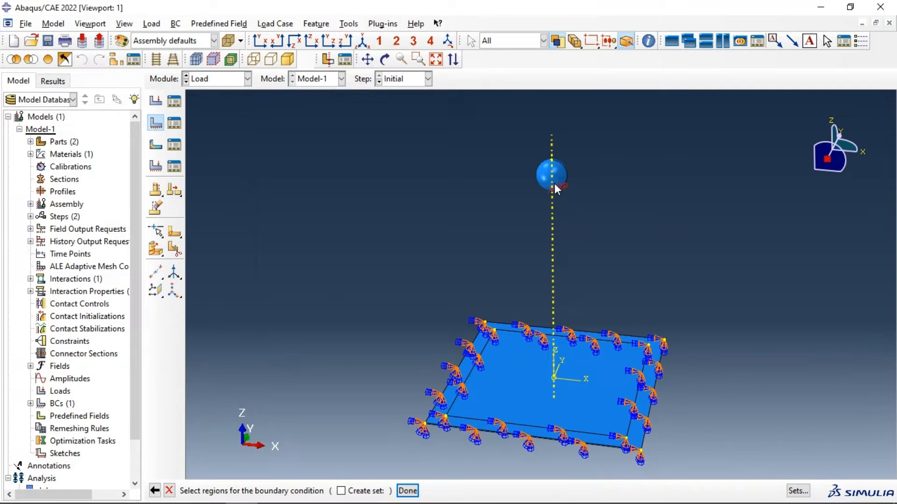
click(408, 491)
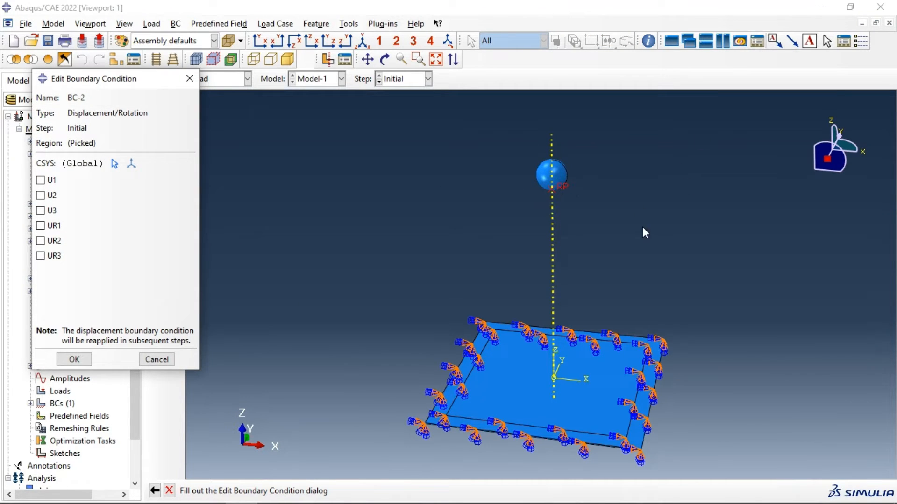
ctrl+alt+drag(586, 258, 582, 207)
ctrl+alt+drag(556, 173, 560, 176)
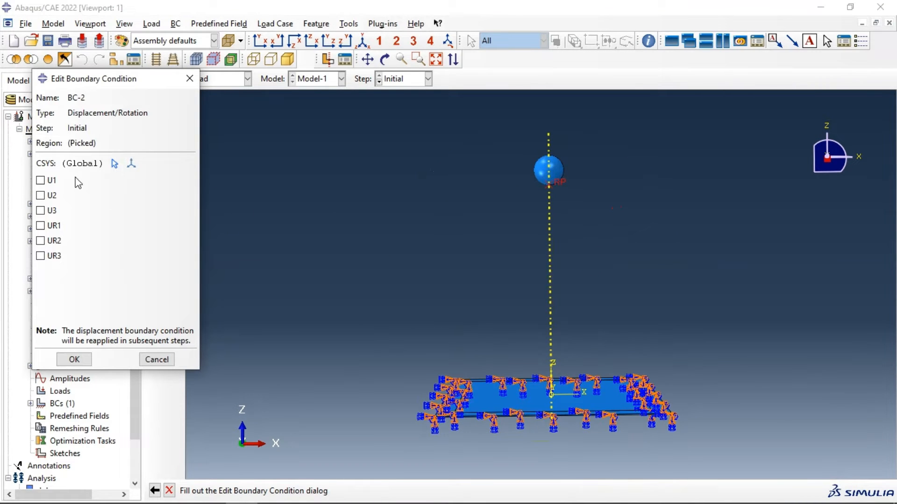
click(40, 195)
click(40, 211)
click(40, 226)
click(40, 240)
click(40, 255)
click(75, 359)
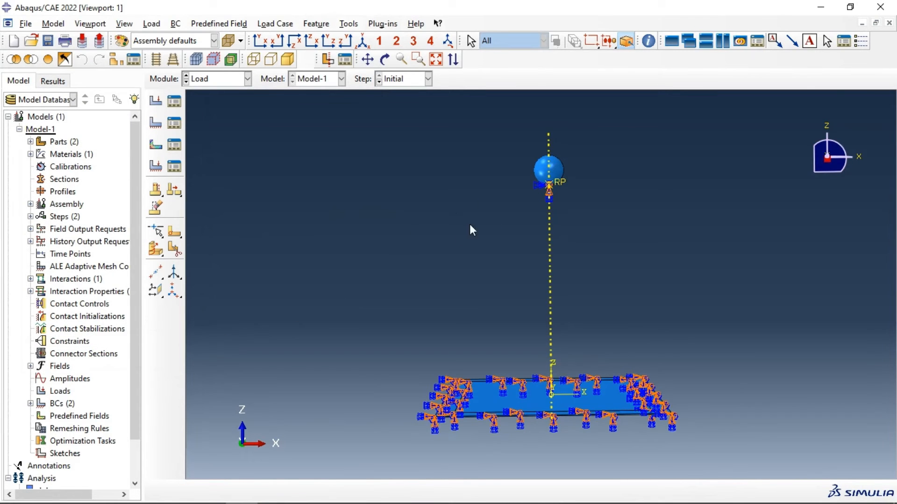
Edit BC-2 so that U1 is constrained and U3 is released at the ball's reference point.
click(174, 124)
click(150, 126)
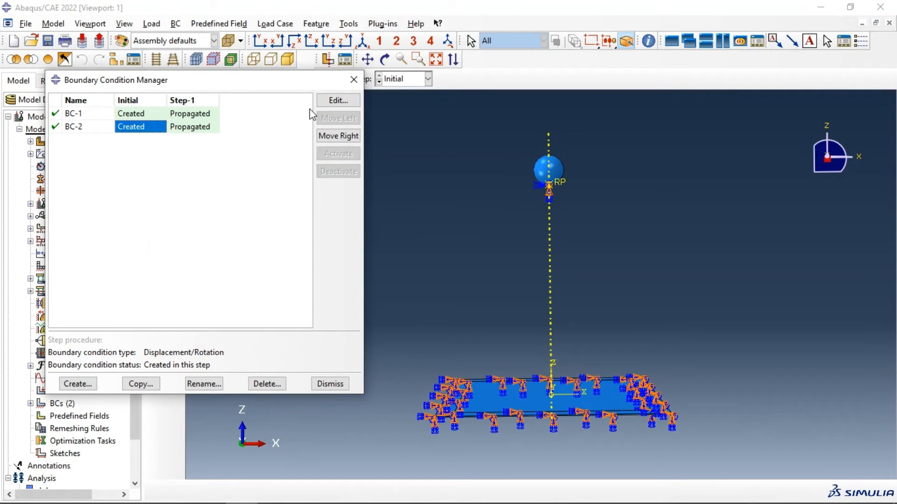
click(337, 101)
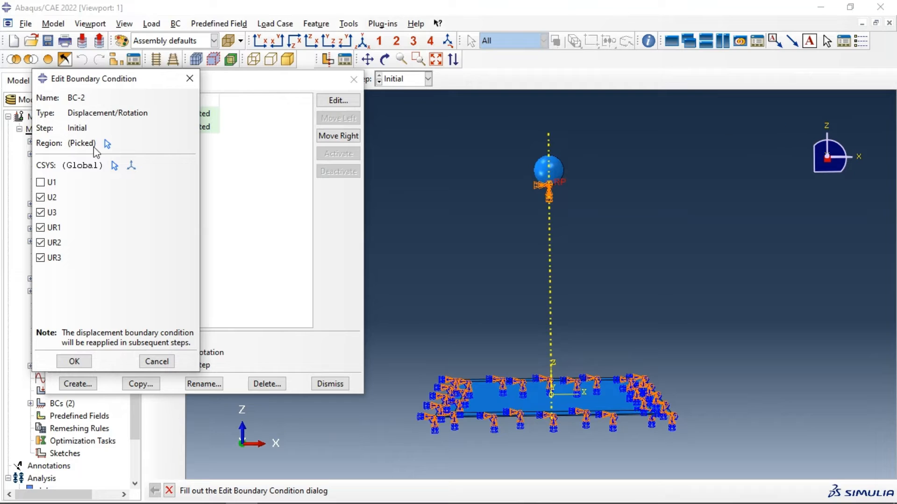
click(40, 182)
click(41, 213)
click(75, 363)
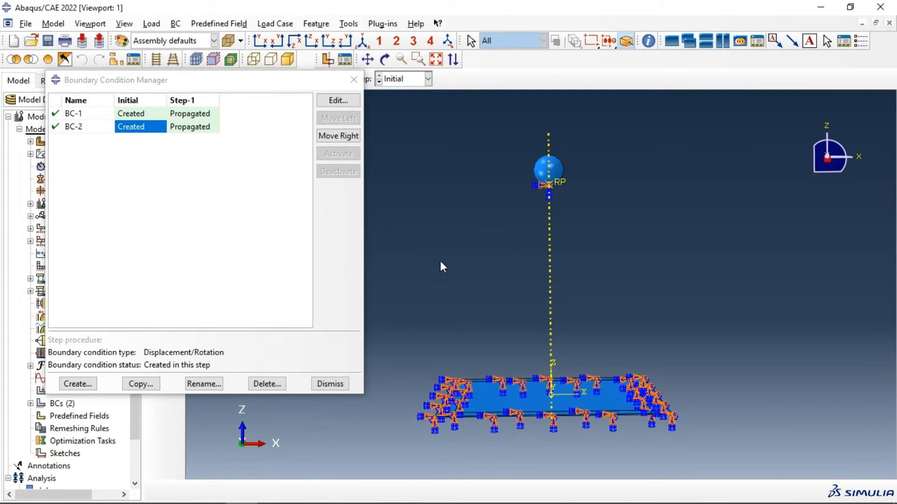
click(353, 80)
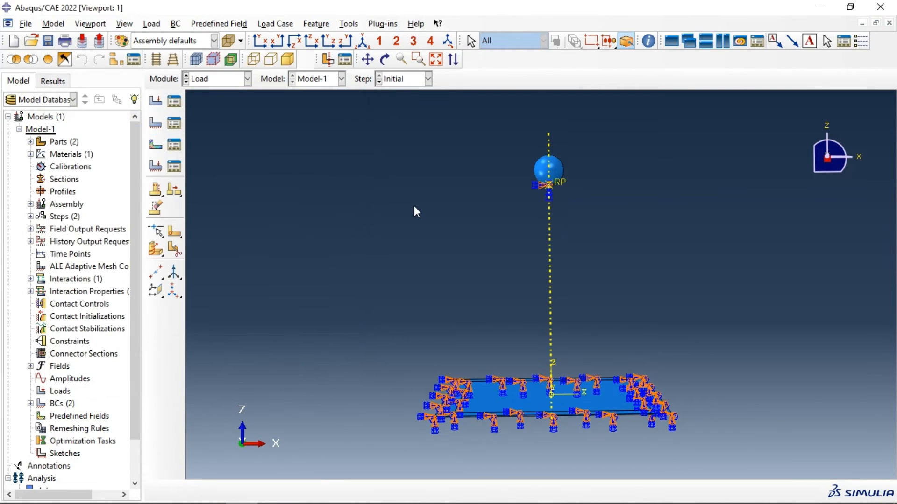
click(156, 122)
click(53, 148)
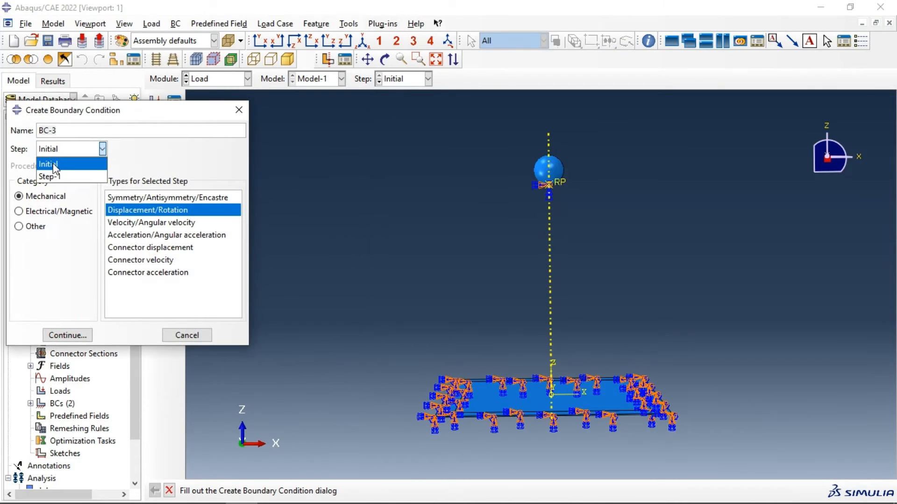
click(54, 177)
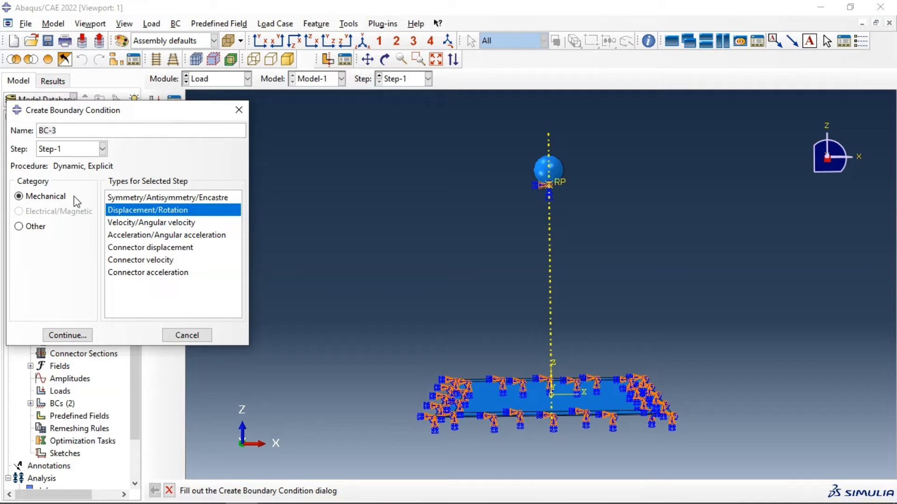
click(134, 224)
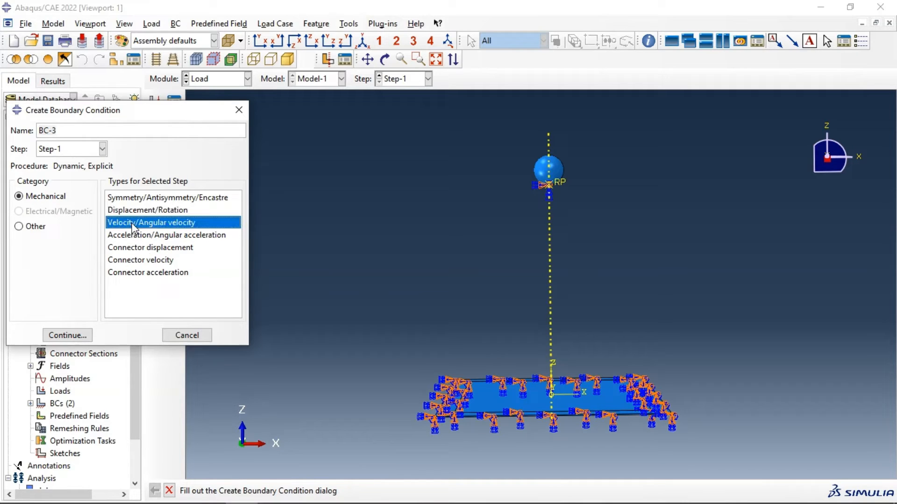
click(181, 336)
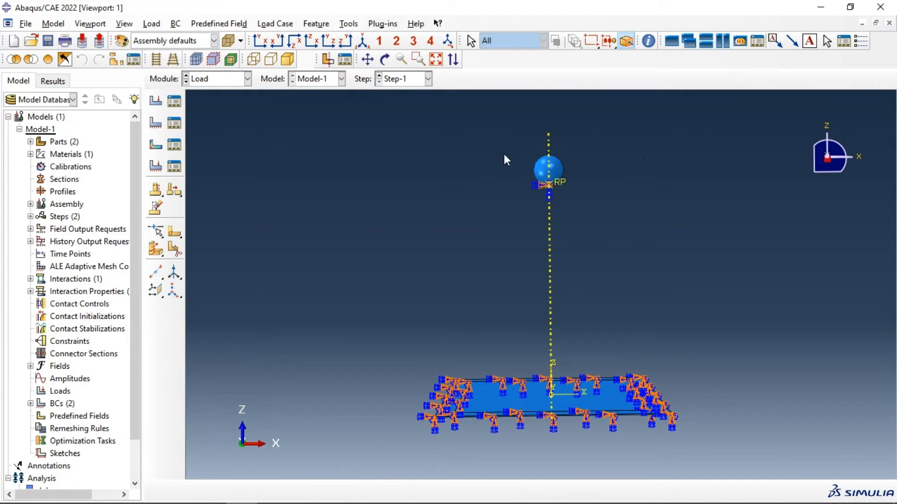
Create a mechanical Velocity predefined field in the Initial step at the ball's reference point, translational only, with V3 set to -2000.
click(155, 145)
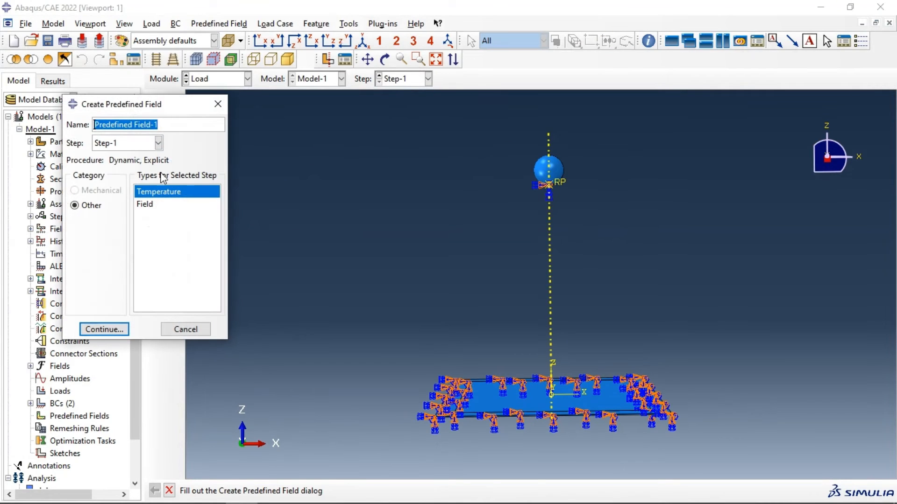
click(114, 143)
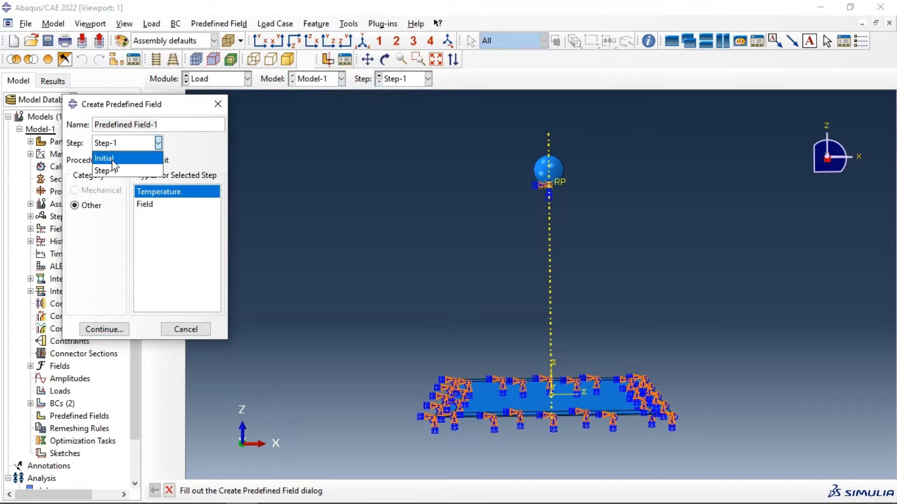
click(113, 155)
click(98, 190)
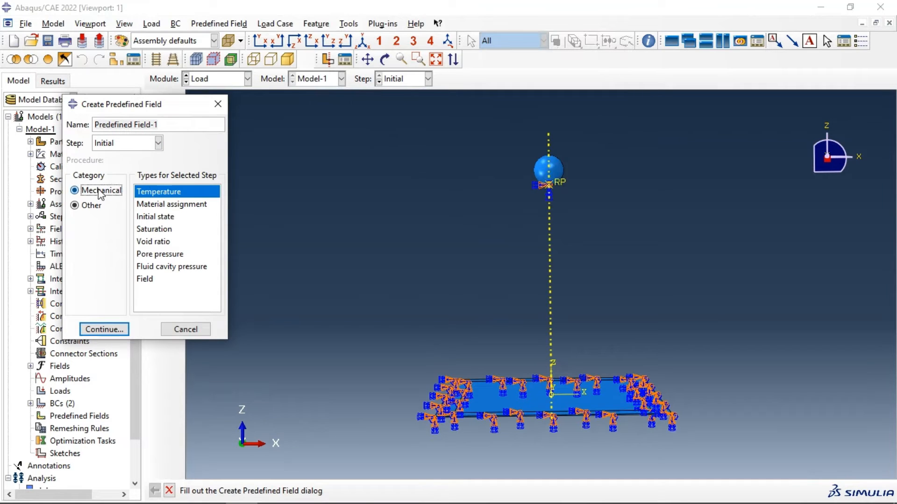
click(110, 329)
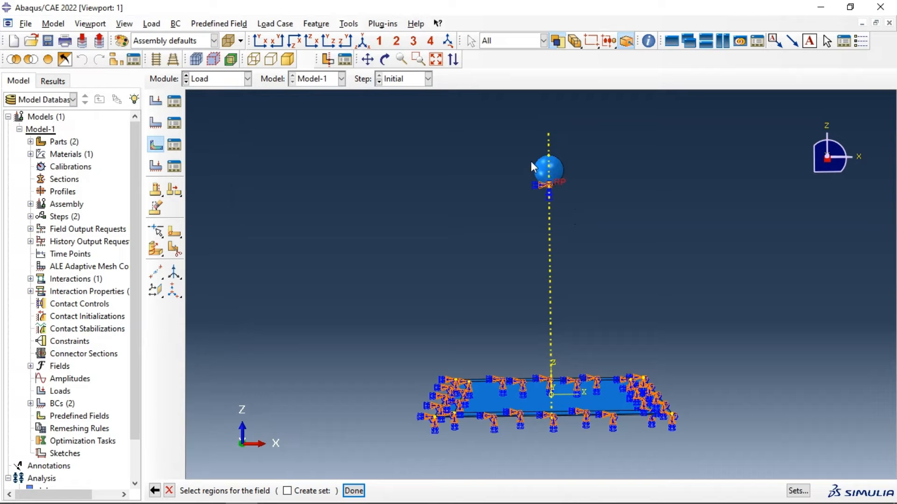
click(354, 490)
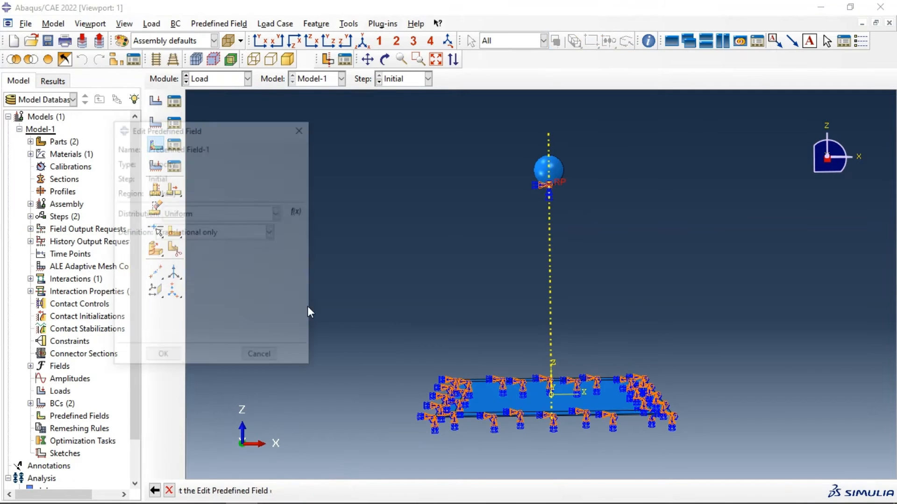
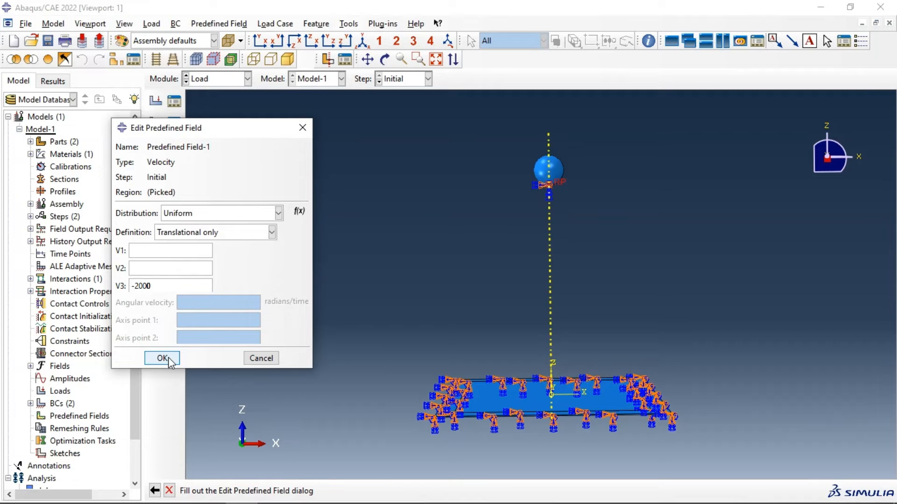
click(168, 360)
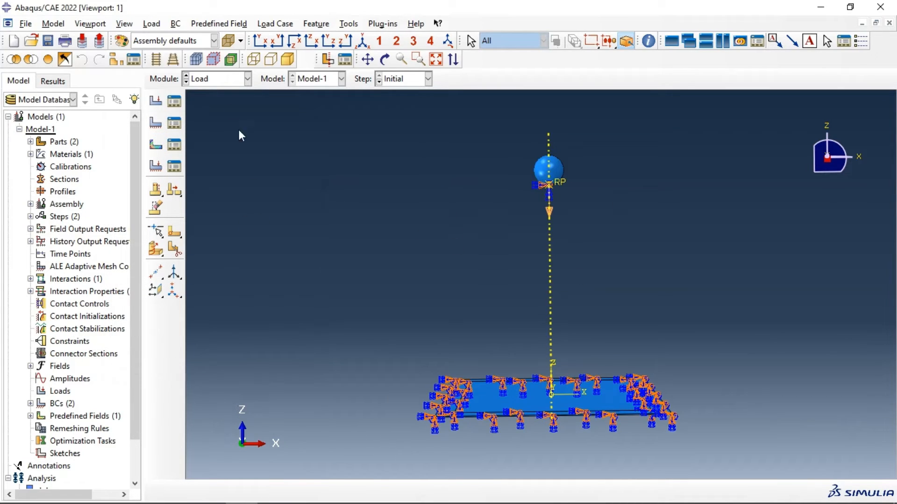
Switch to the Mesh module and seed the CompositePlate part with an approximate global size of 10.
click(217, 80)
click(212, 169)
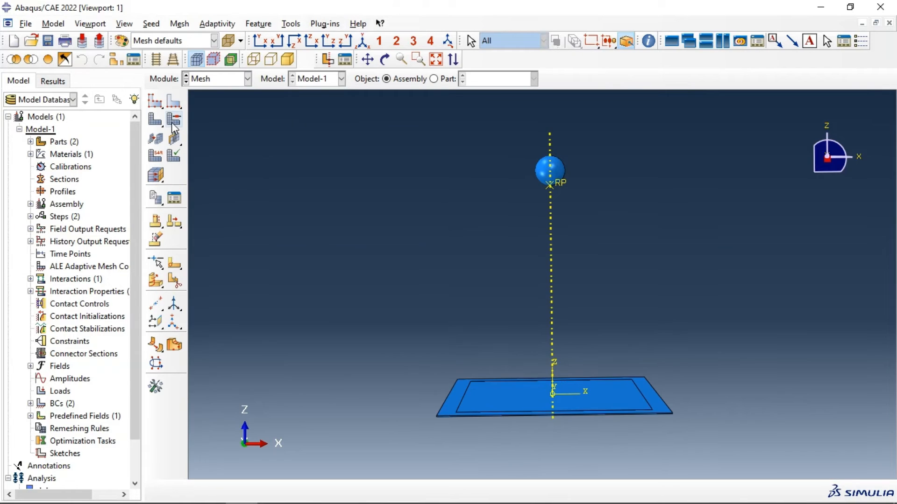
click(433, 79)
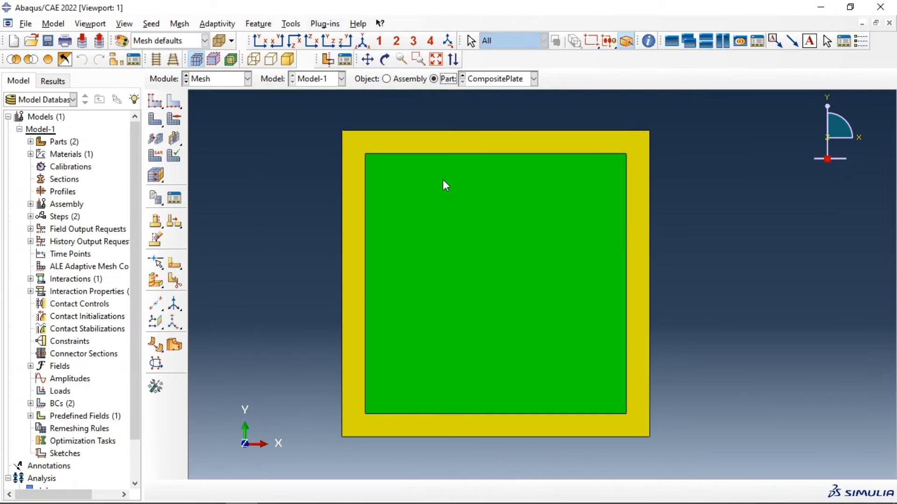
click(176, 100)
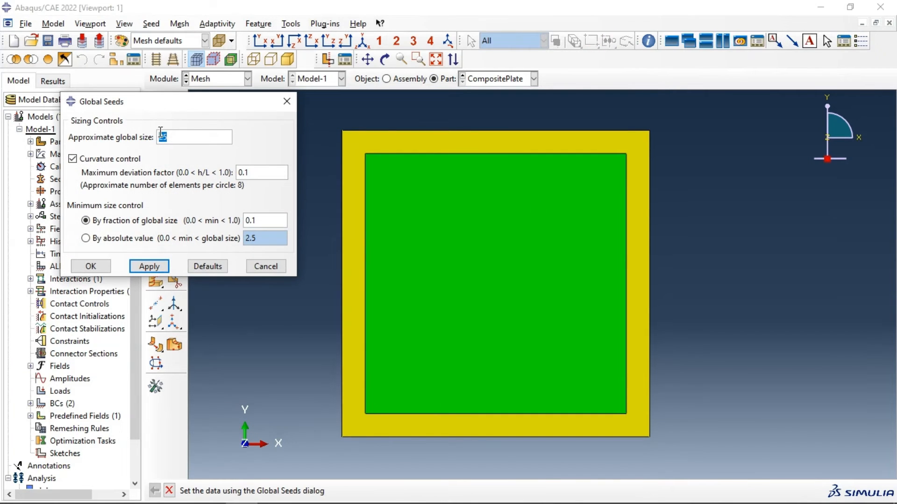
text(10)
click(149, 266)
click(90, 266)
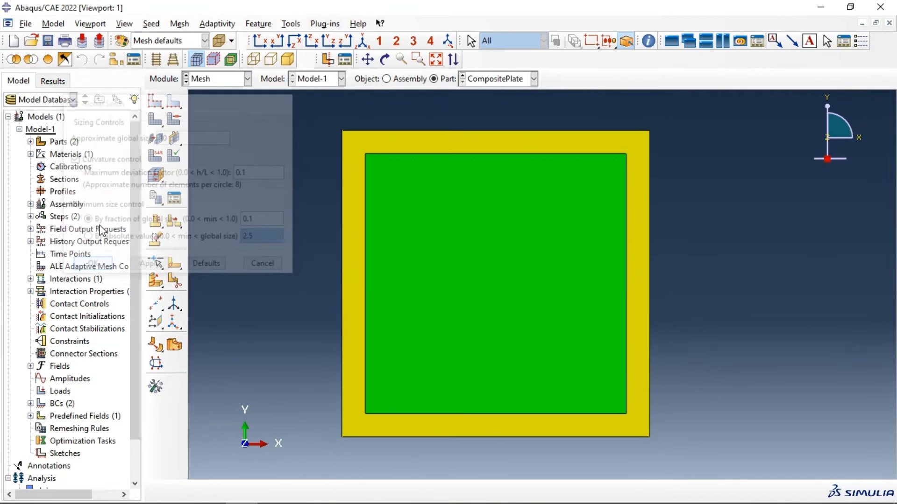
Mesh the CompositePlate part and assign the whole plate the Explicit, linear Continuum Shell element type.
click(156, 126)
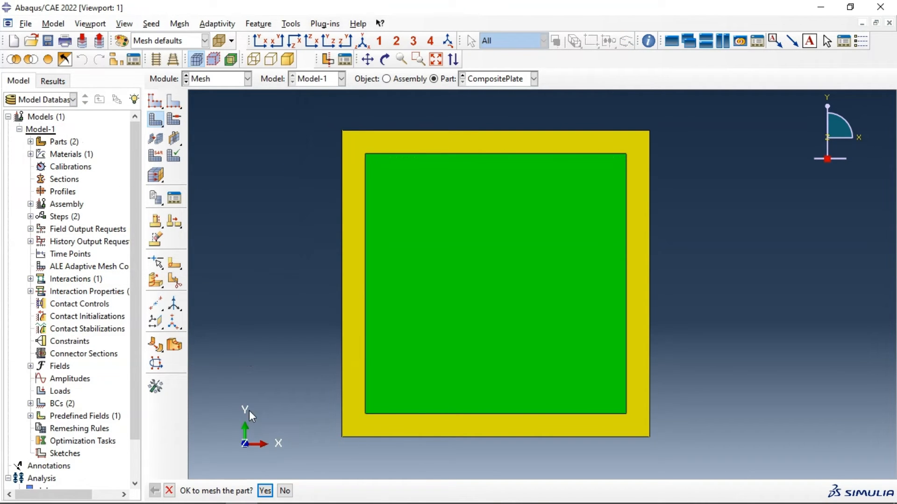
click(265, 490)
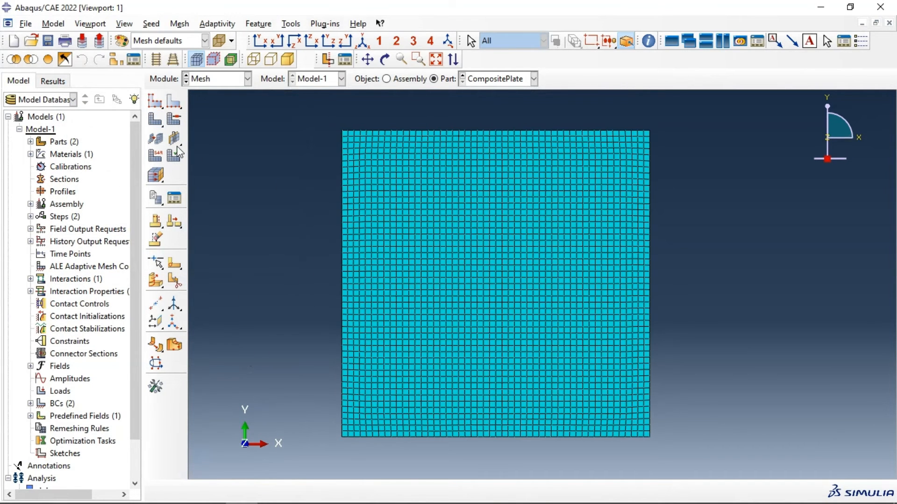
click(155, 156)
drag(277, 107, 735, 443)
click(359, 491)
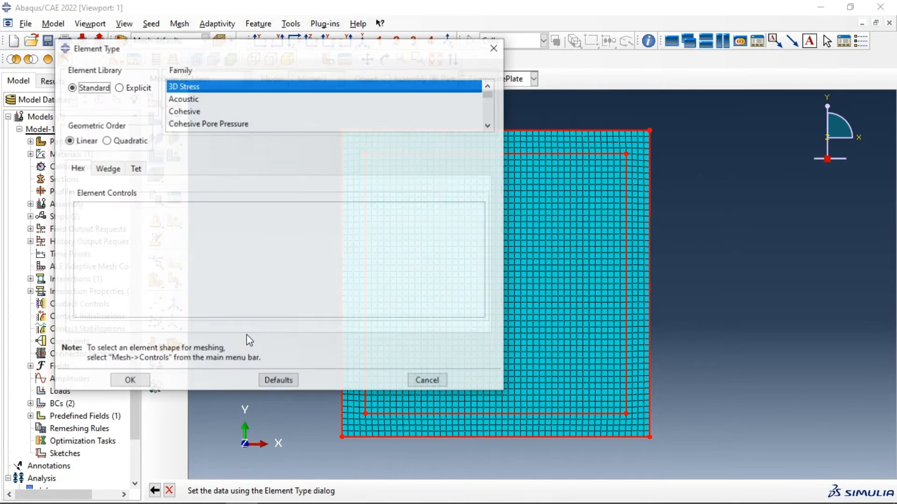
click(127, 89)
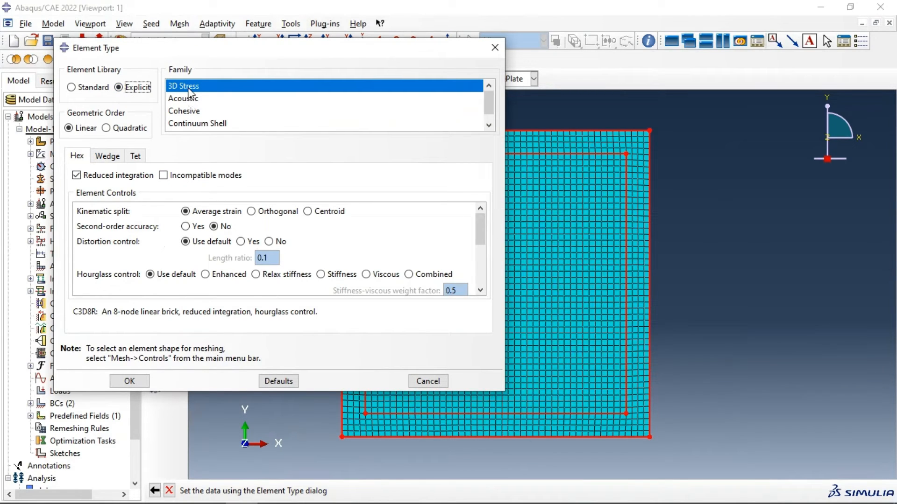
click(196, 123)
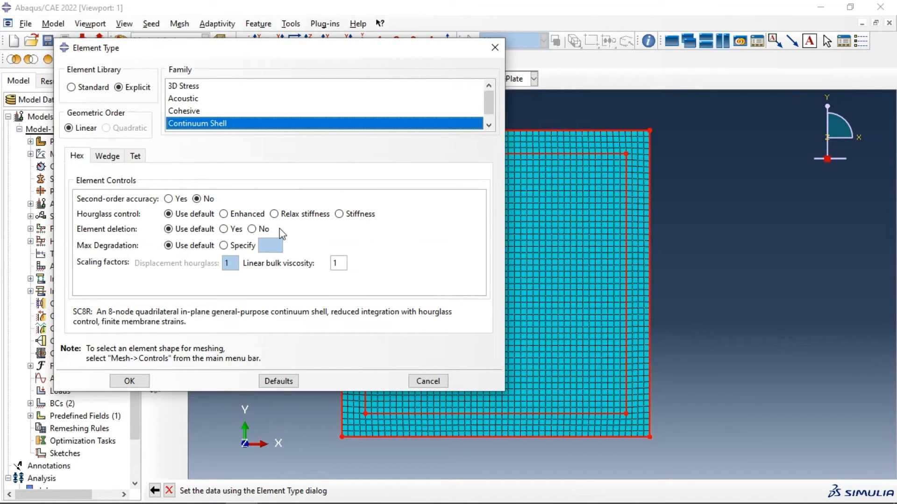
click(134, 382)
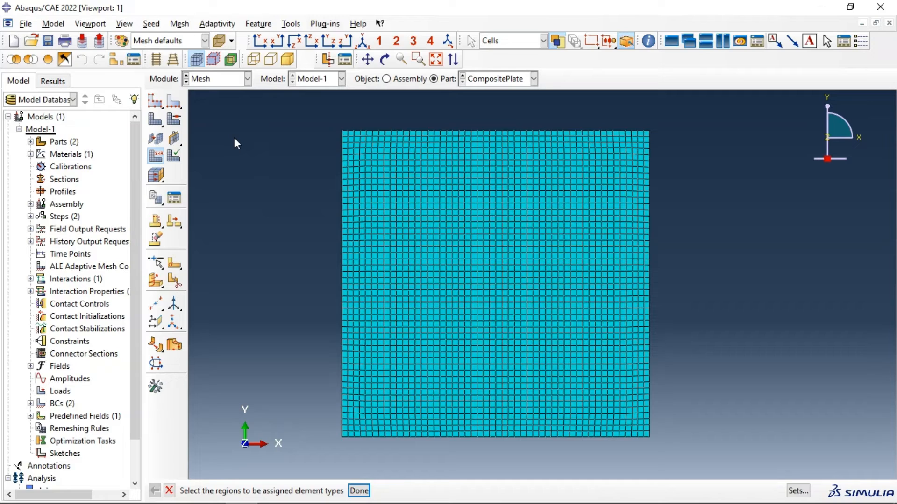
Switch to the Ball part, seed it with an approximate global size of 10 and mesh it.
click(474, 80)
click(473, 90)
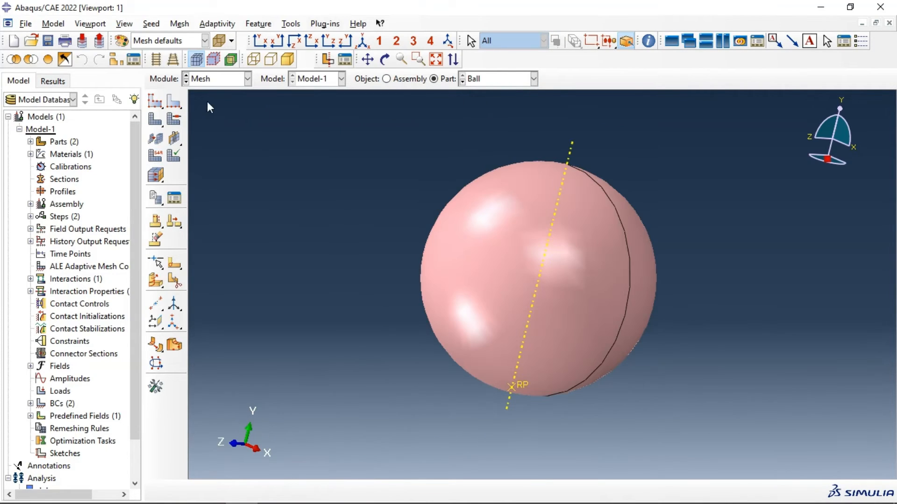
click(155, 100)
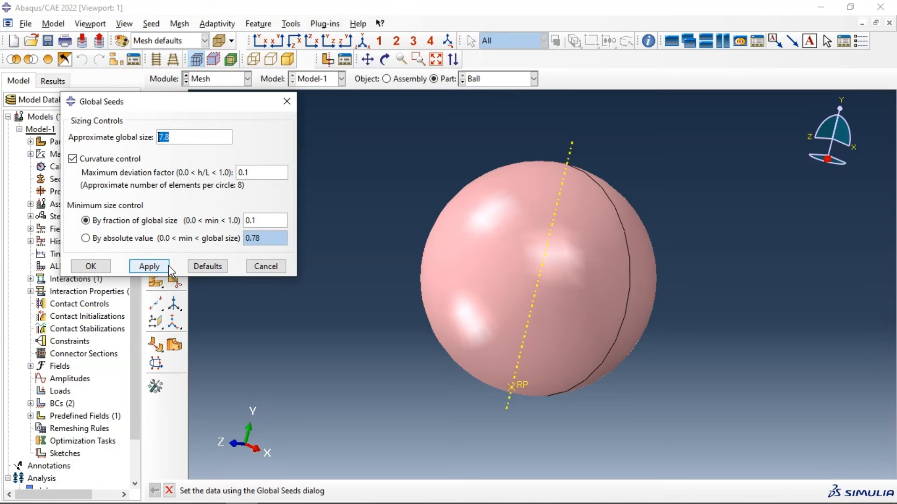
text(10)
click(77, 266)
click(155, 119)
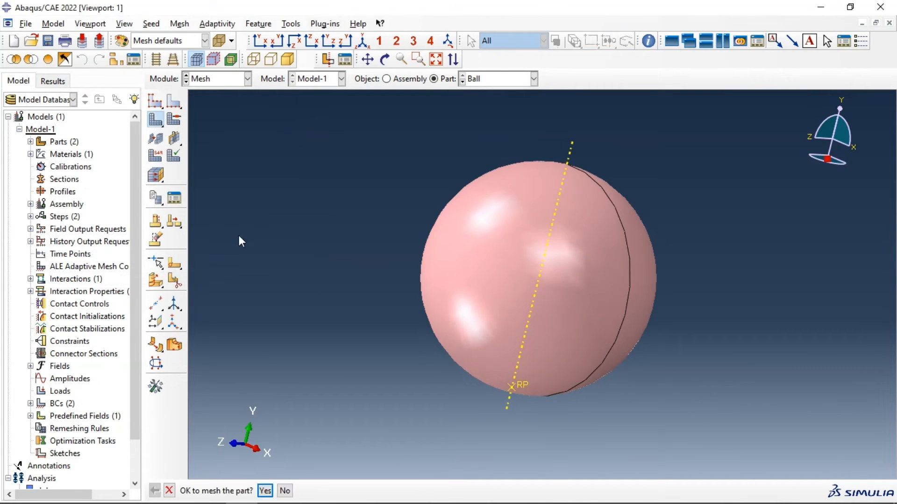
click(265, 491)
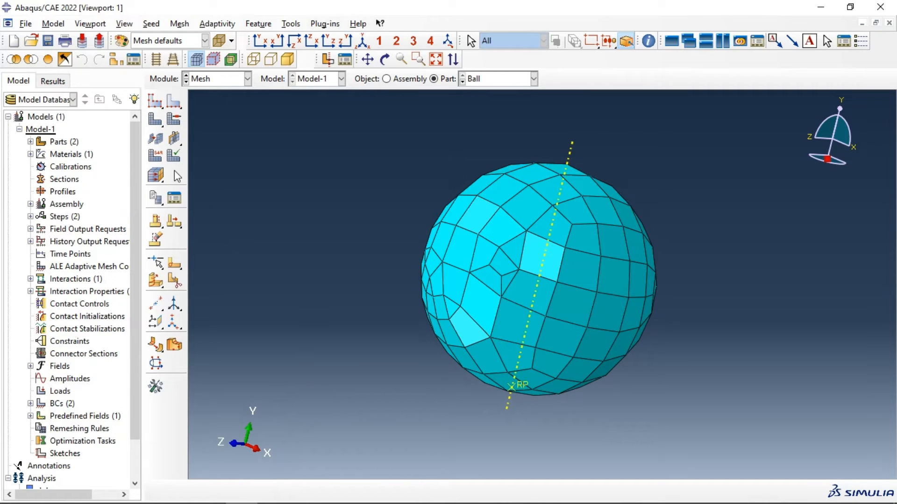
Reseed and remesh the Ball part with an approximate global size of 5, keeping its linear quad Discrete Rigid Element type.
click(155, 101)
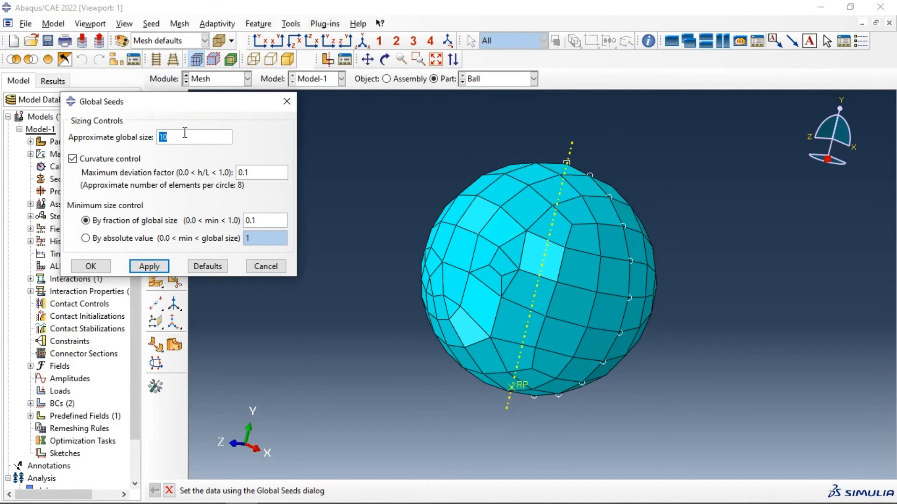
text(5)
click(155, 270)
click(77, 175)
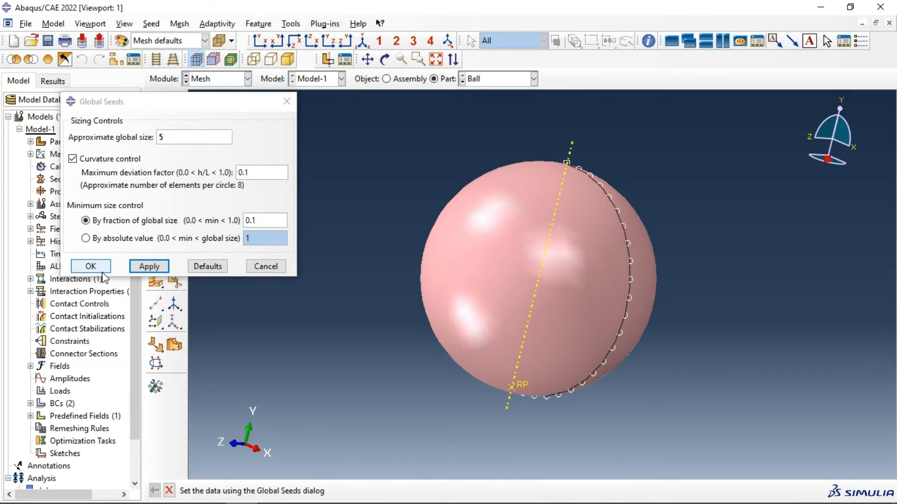
click(101, 271)
click(156, 119)
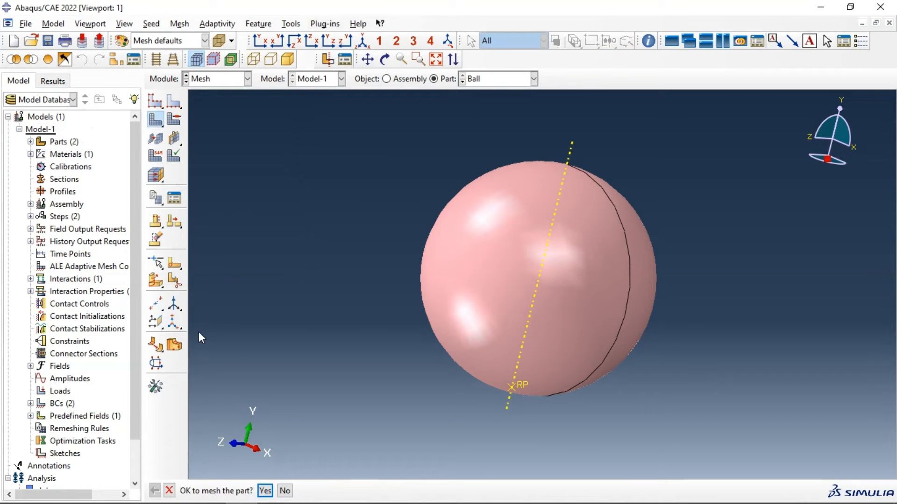
click(265, 491)
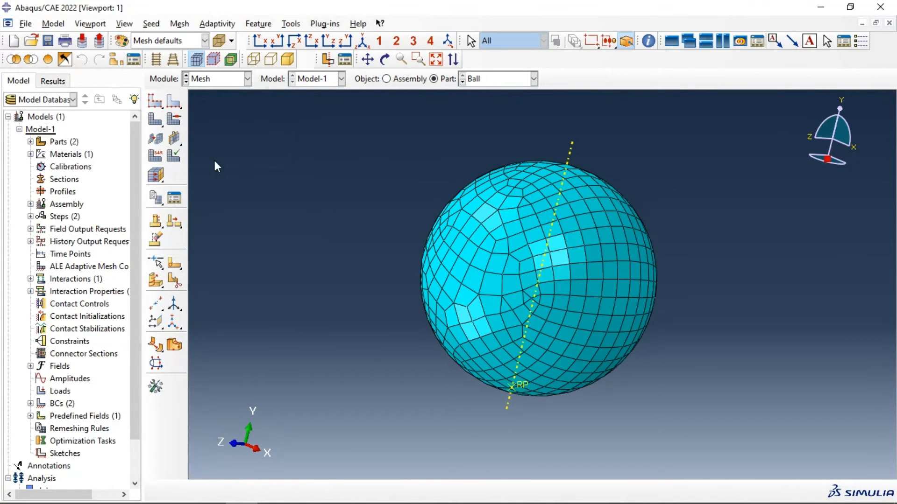
click(156, 155)
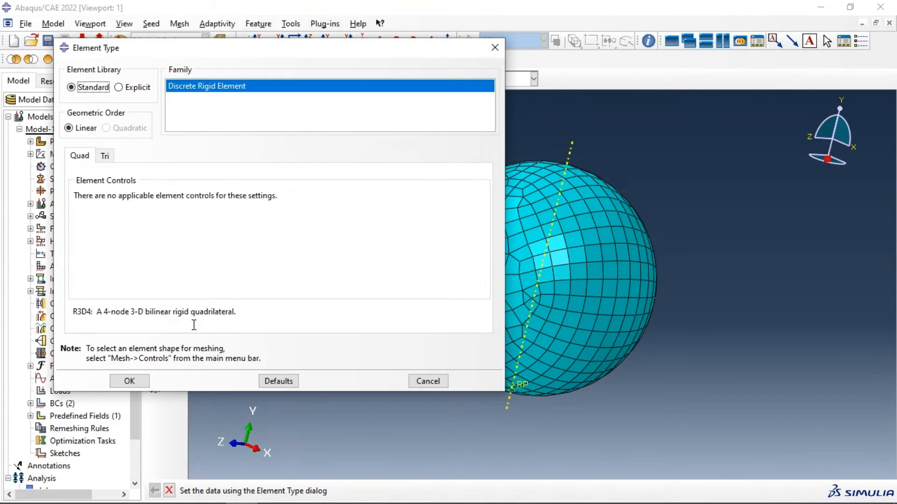
click(131, 381)
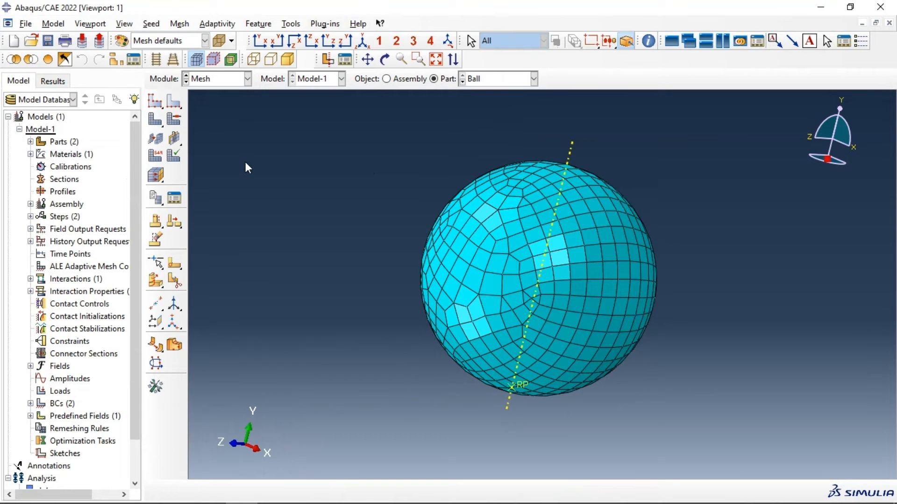
Inspect the mesh stack direction of the CompositePlate part from a tilted view.
click(483, 82)
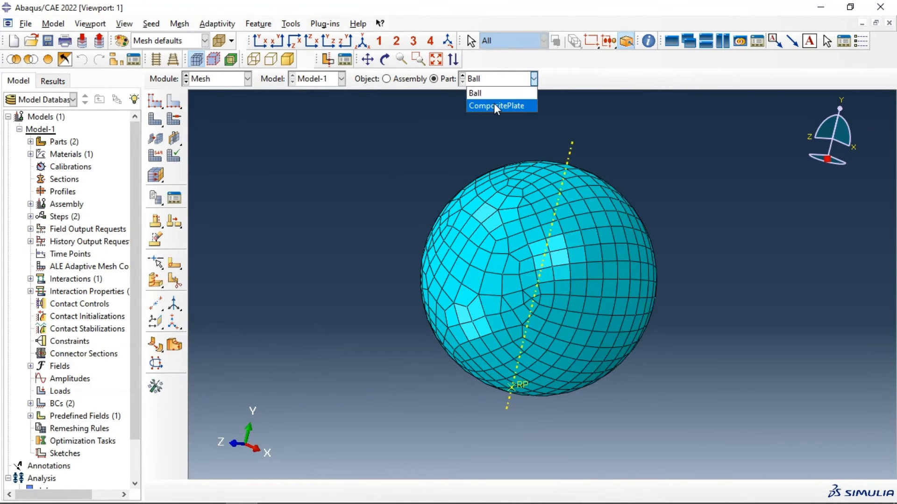
click(494, 104)
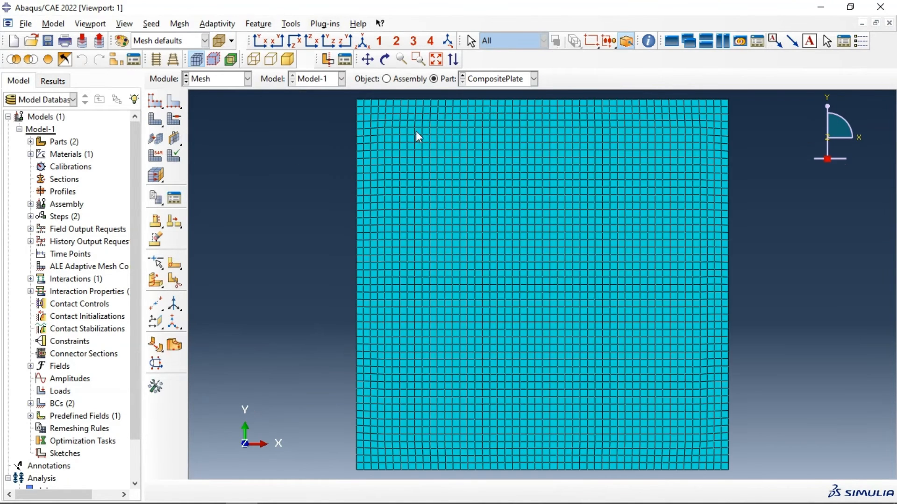
click(156, 177)
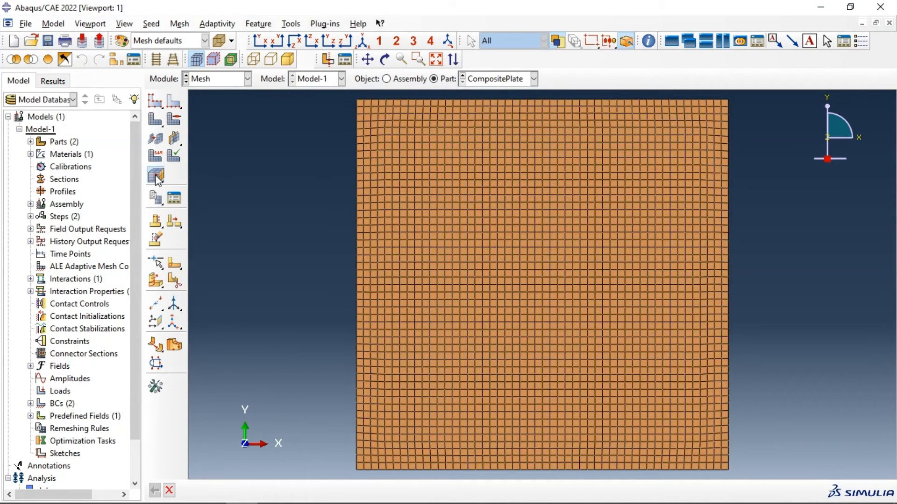
click(385, 59)
drag(425, 237, 509, 211)
middle_click(507, 206)
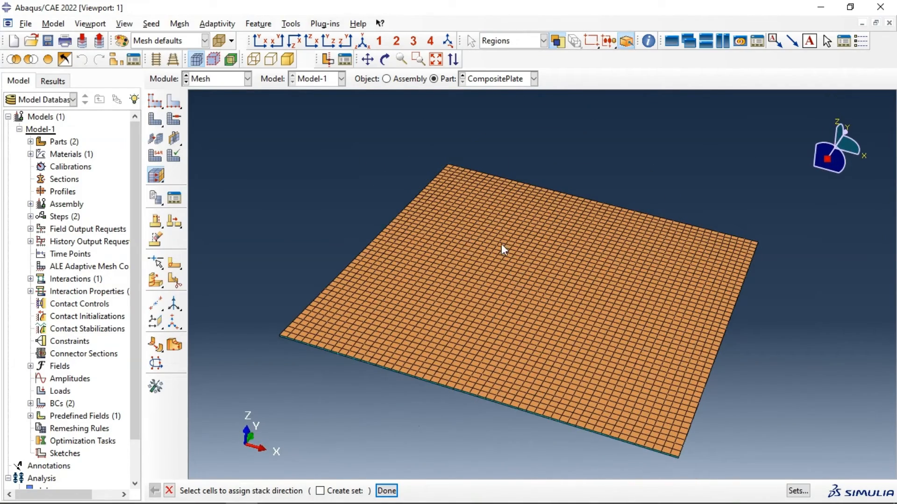
click(386, 491)
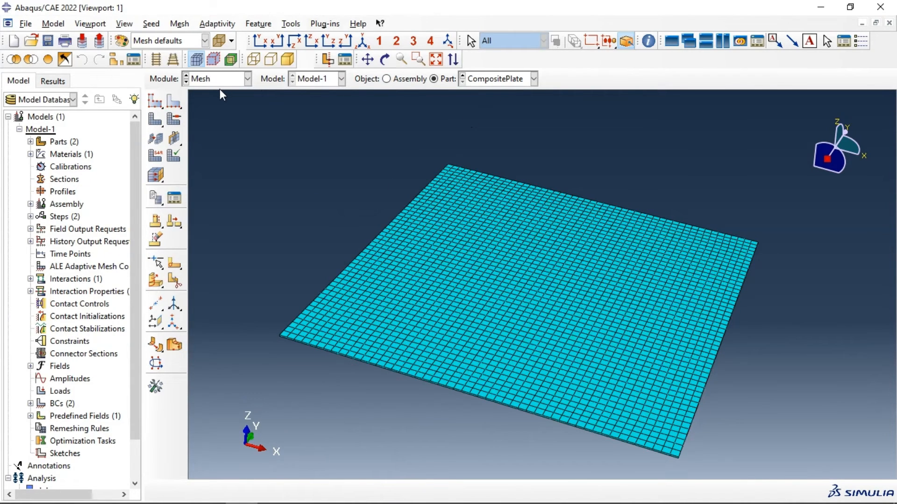
Switch to the Property module and display the Ball part.
click(206, 83)
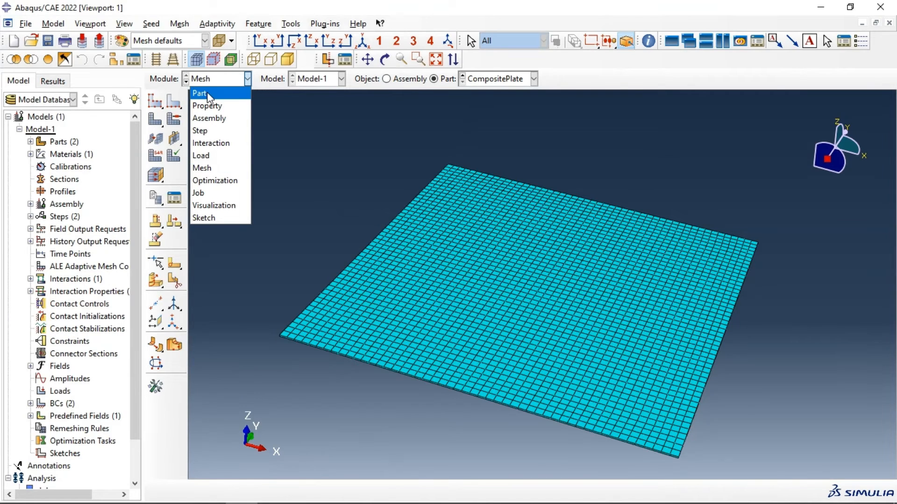
click(208, 107)
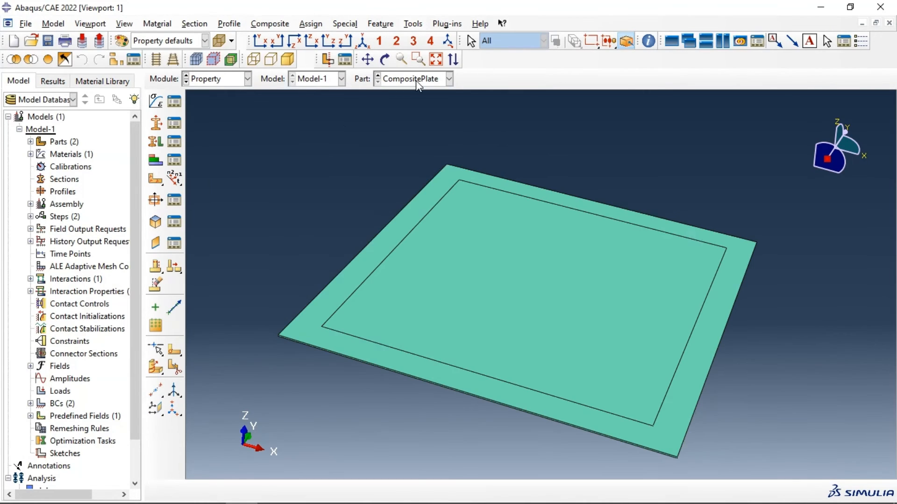
click(414, 79)
click(414, 92)
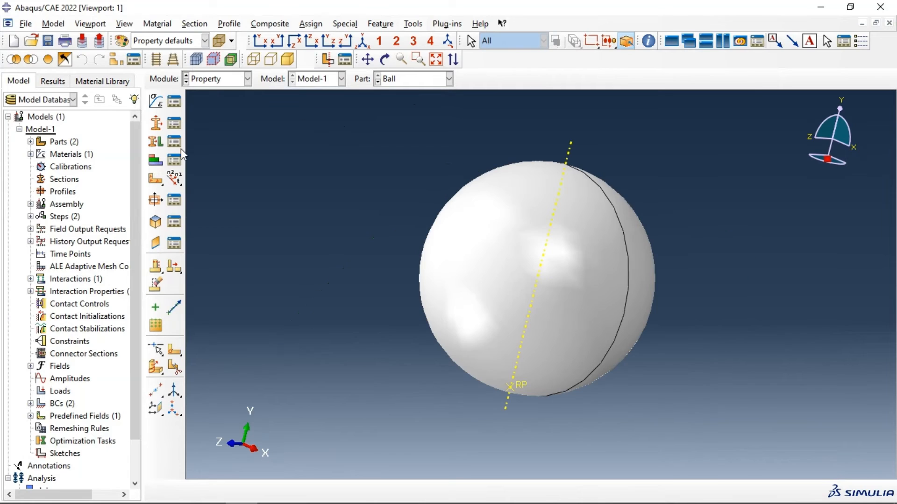
Create a point mass/inertia at the Ball part's reference point with an isotropic mass of 0.001.
click(30, 142)
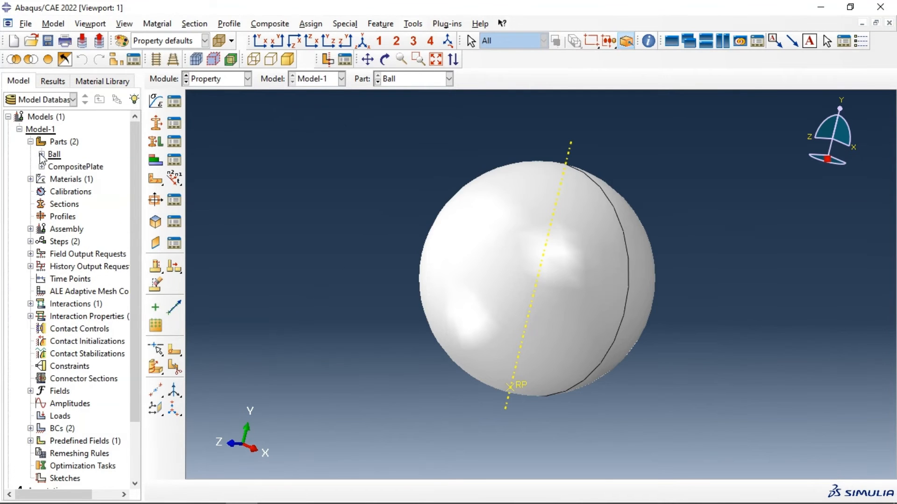
click(41, 154)
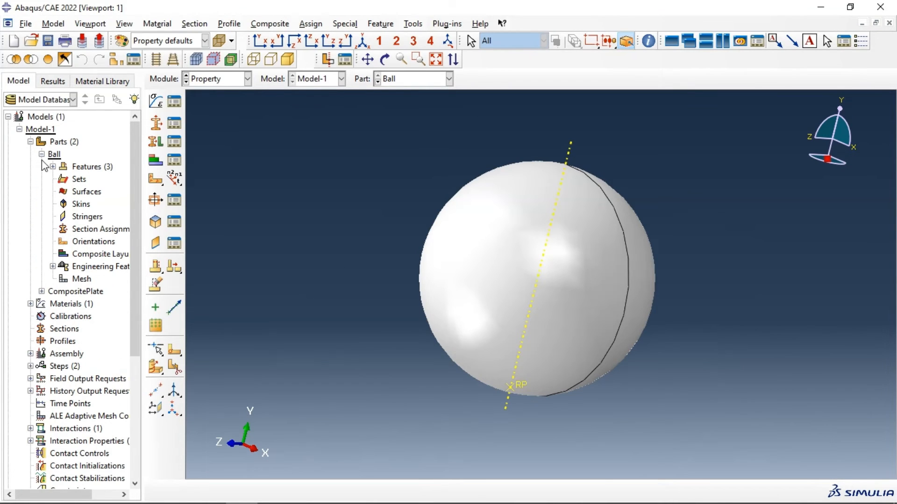
click(53, 266)
double_click(92, 279)
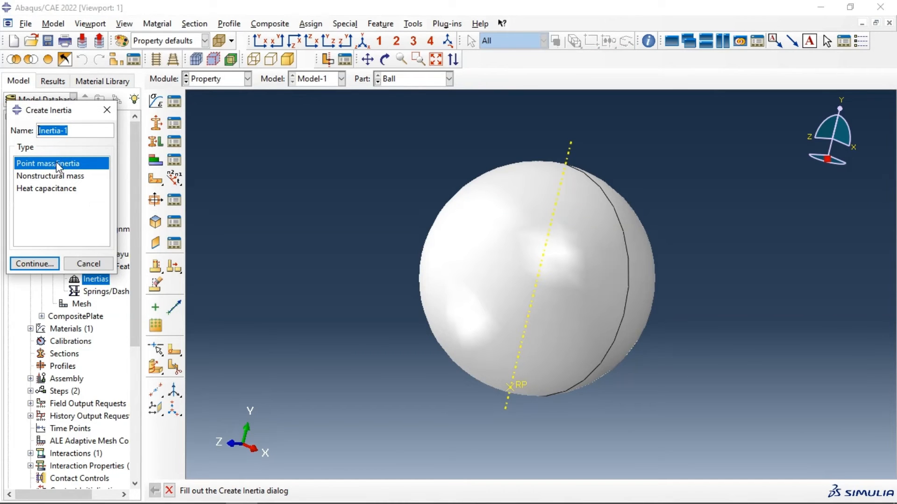
click(39, 264)
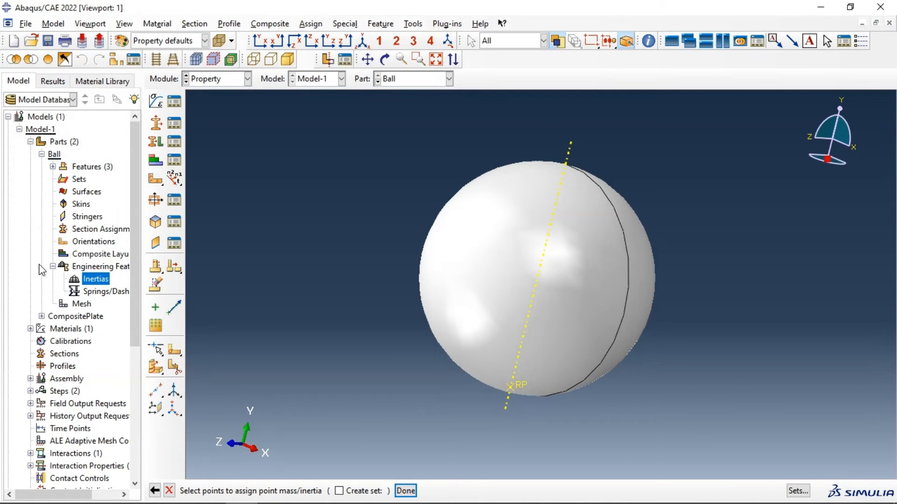
click(516, 387)
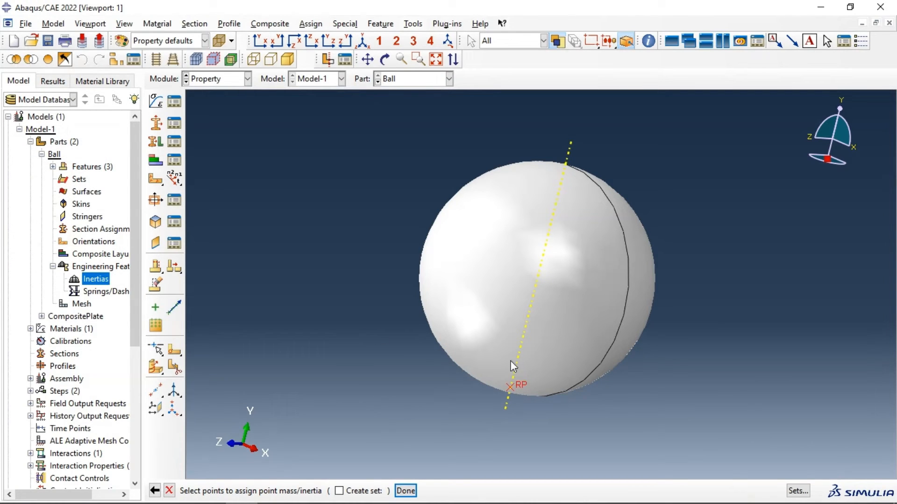
click(408, 490)
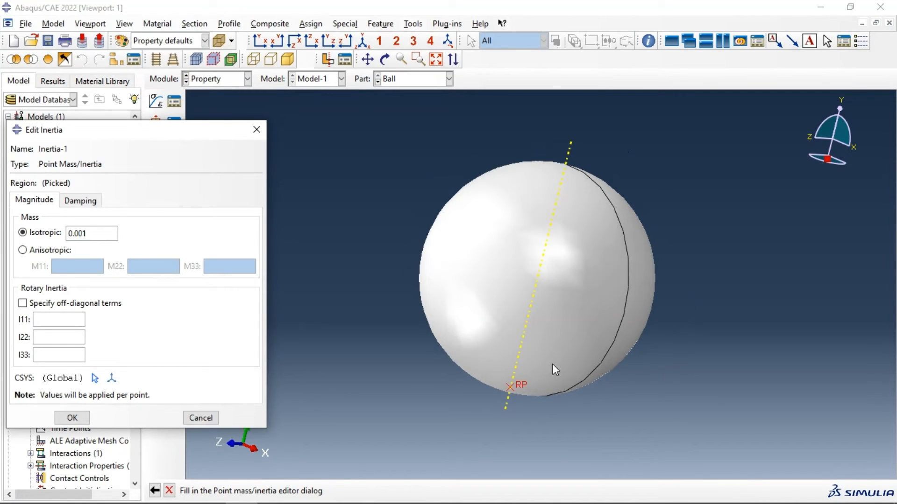
click(73, 417)
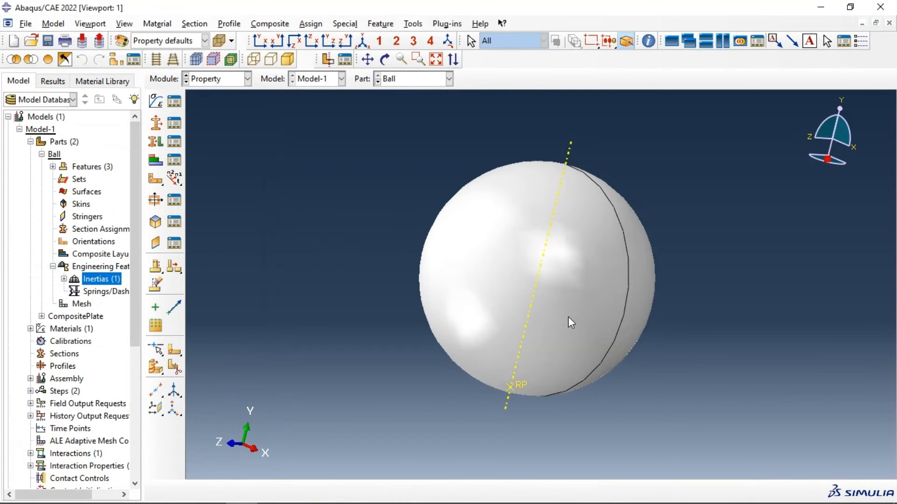
ctrl+alt+drag(569, 316, 574, 203)
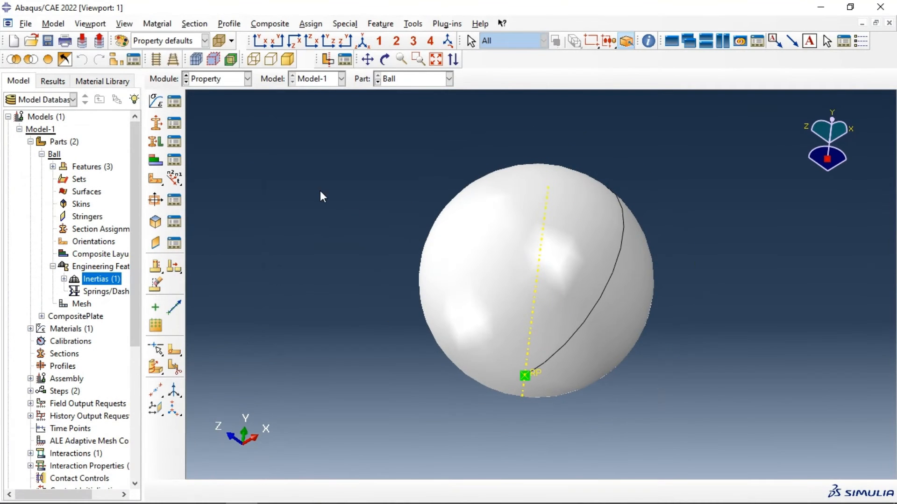
In the Step module, review the output variables of field output request F-Output-1, including the Hashin damage criteria and STATUS.
click(216, 80)
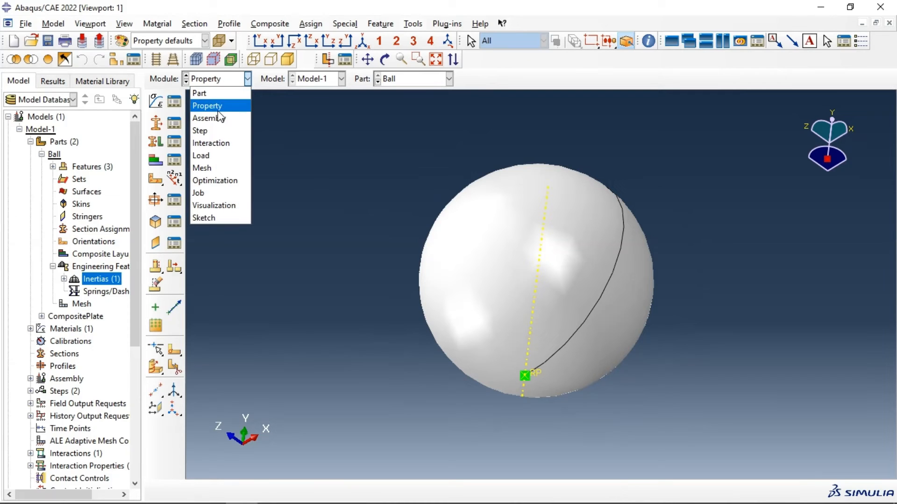
click(216, 130)
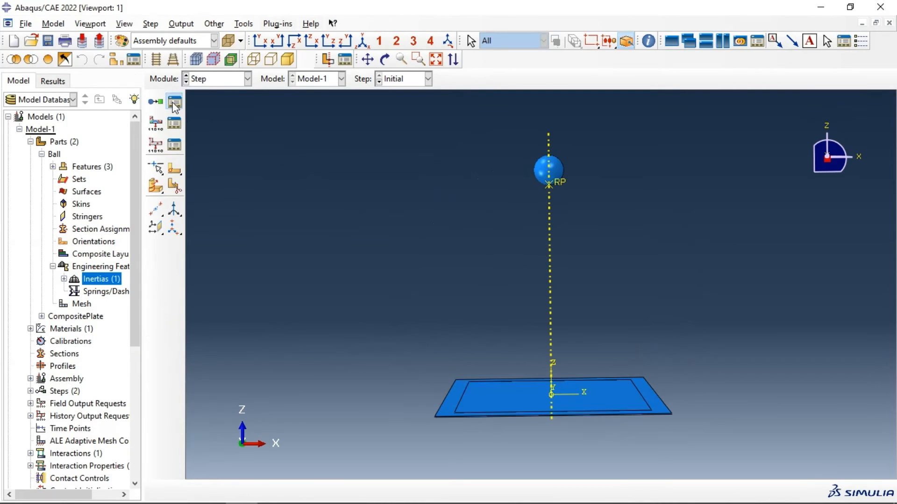
click(175, 106)
click(574, 108)
click(174, 123)
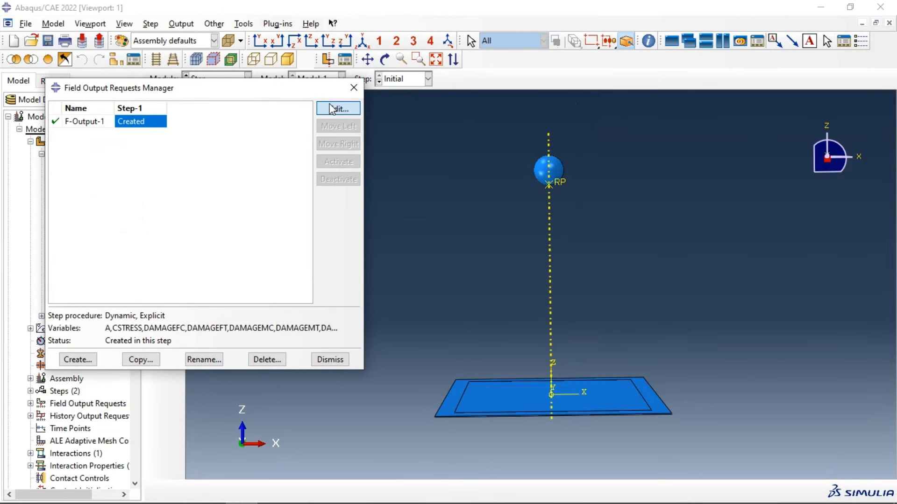
click(333, 108)
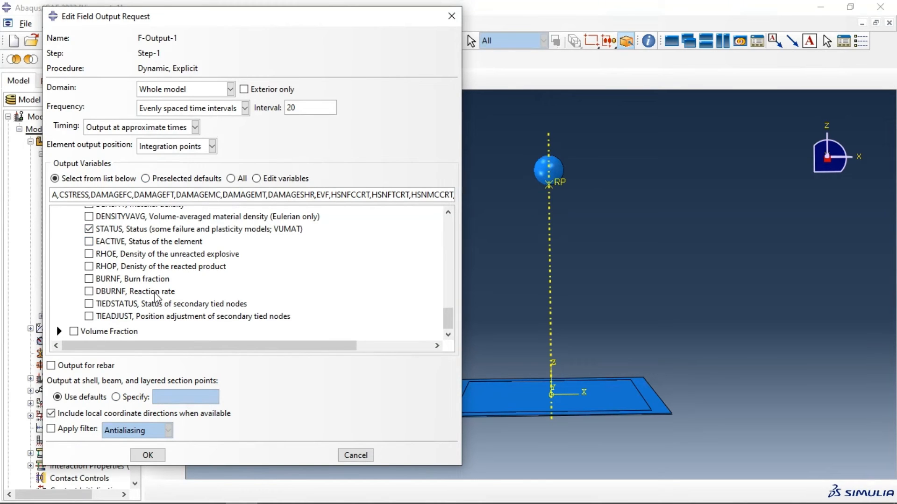
scroll(183, 243, up, 10)
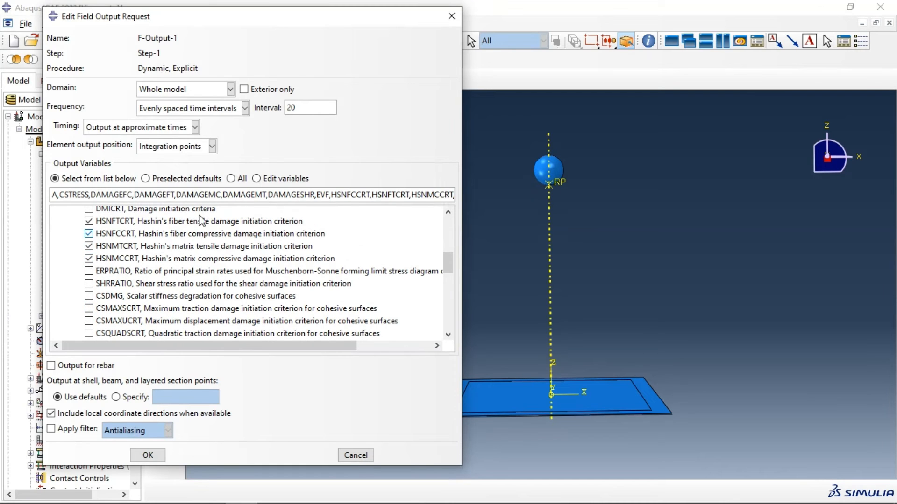
scroll(229, 274, down, 1)
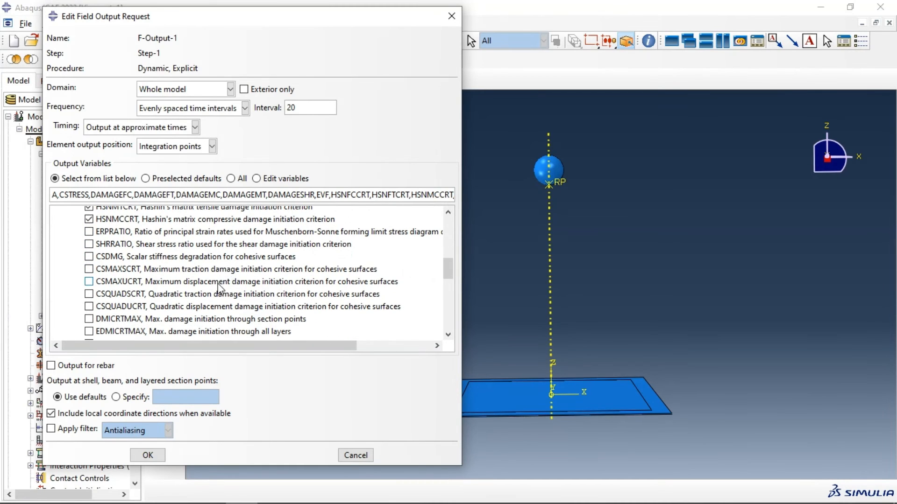
click(147, 454)
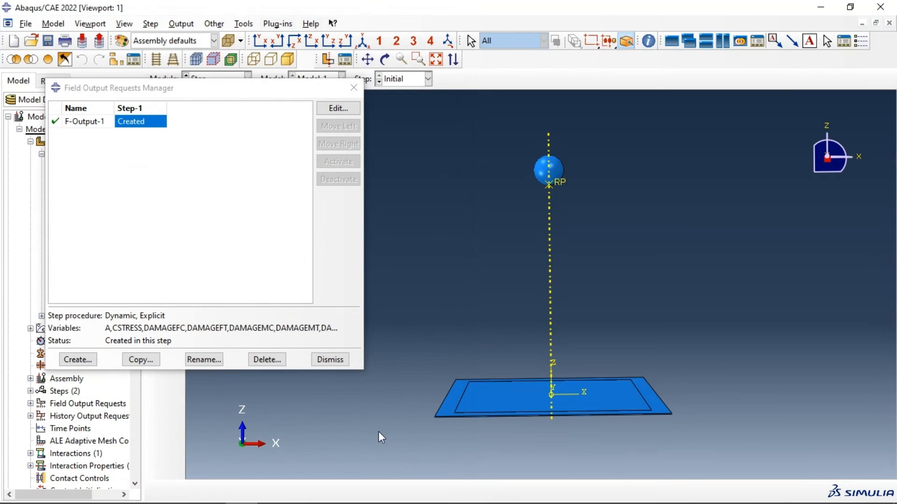
click(335, 361)
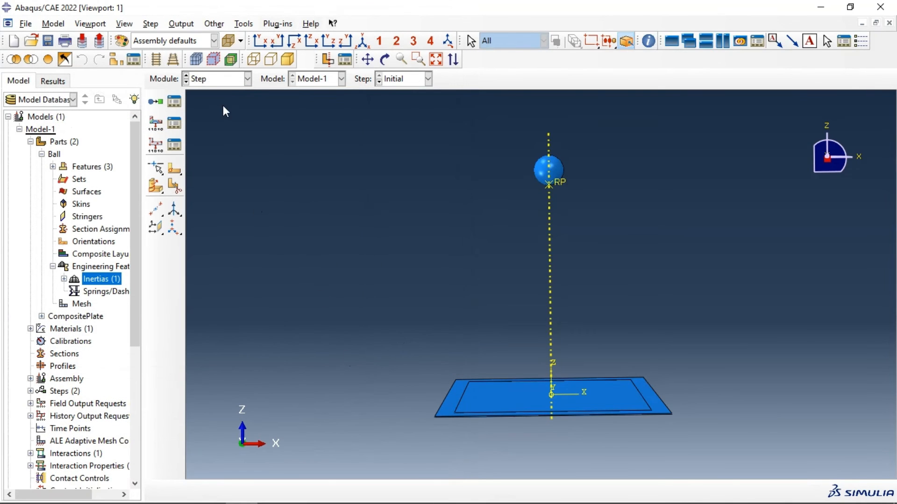
In the Job module, create a full-analysis job named ImpactComposite for Model-1 that uses 2 processors.
click(225, 80)
click(217, 192)
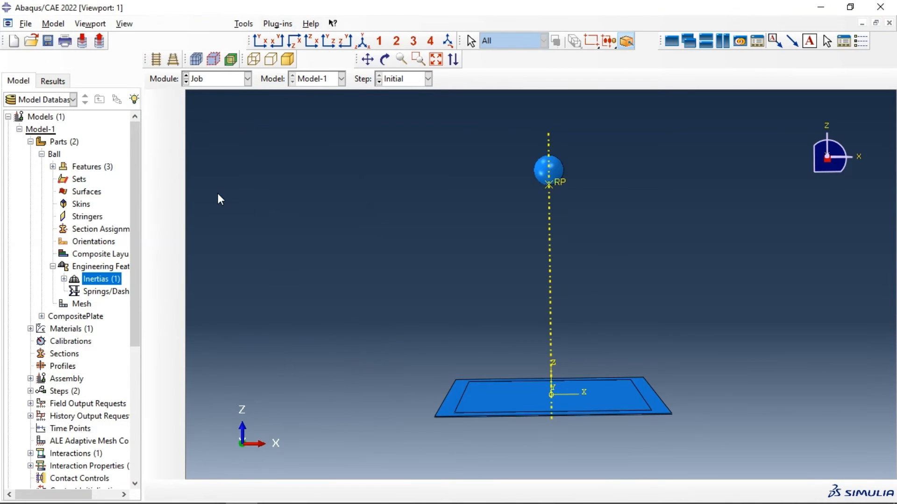
click(156, 101)
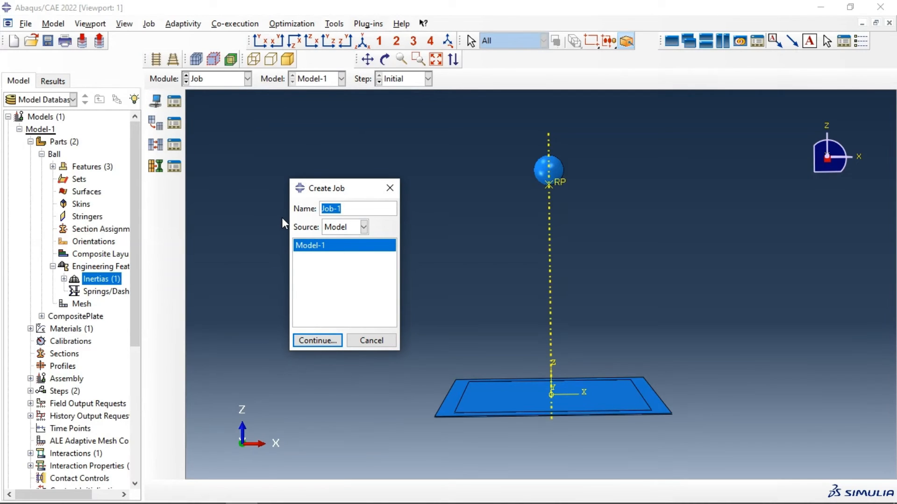
text(ImpactComposite)
click(310, 343)
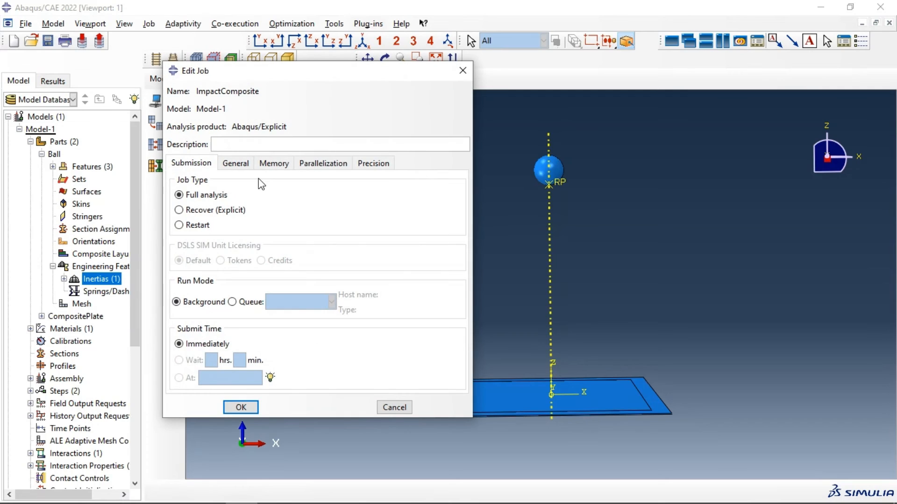
click(323, 163)
click(176, 181)
click(292, 178)
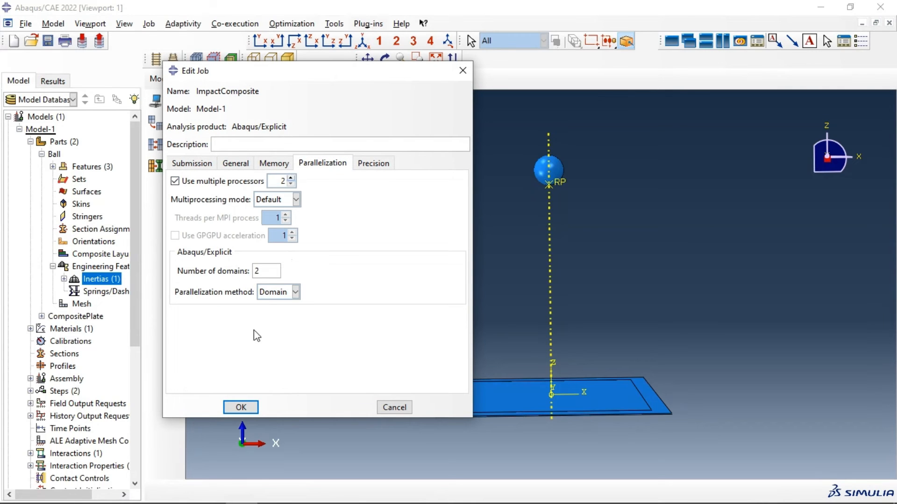
click(241, 407)
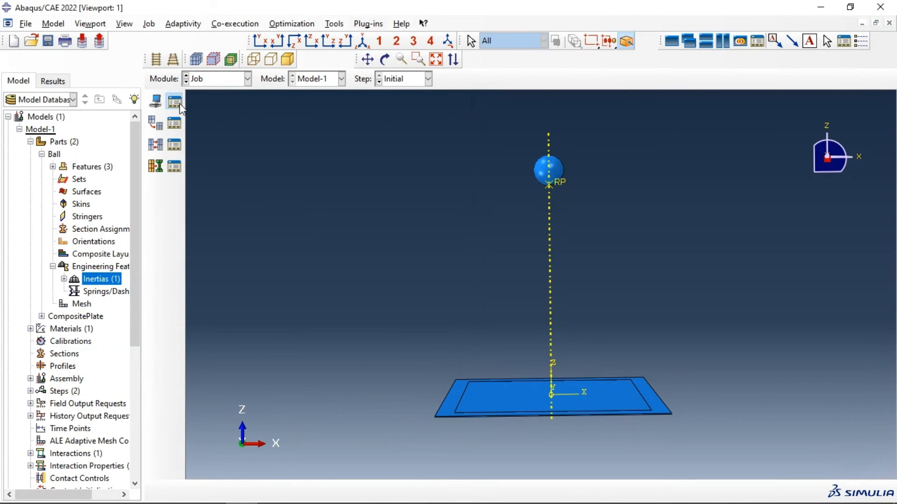
Open the results of the ImpactComposite job and animate the deformed shape over the time history.
click(176, 103)
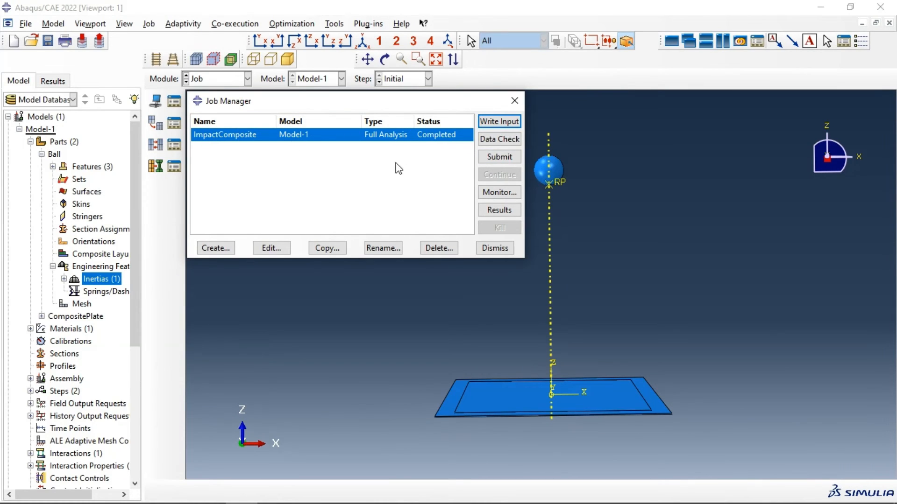
click(494, 211)
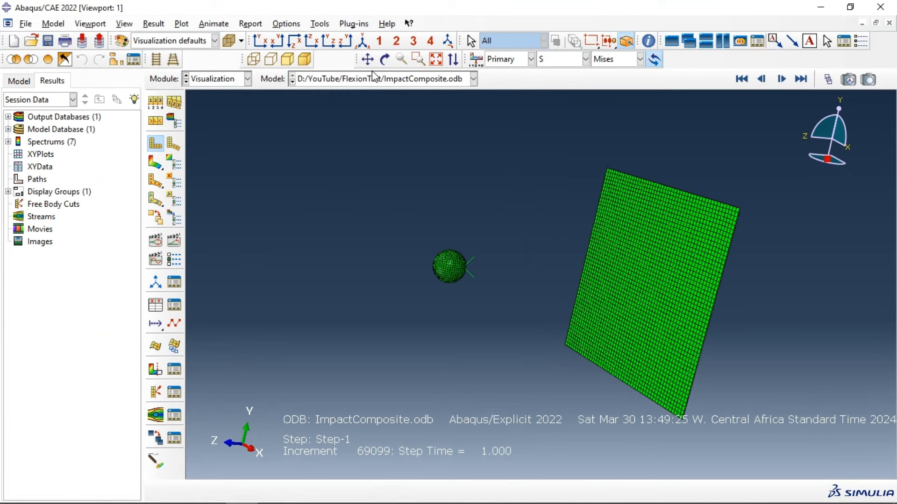
click(182, 145)
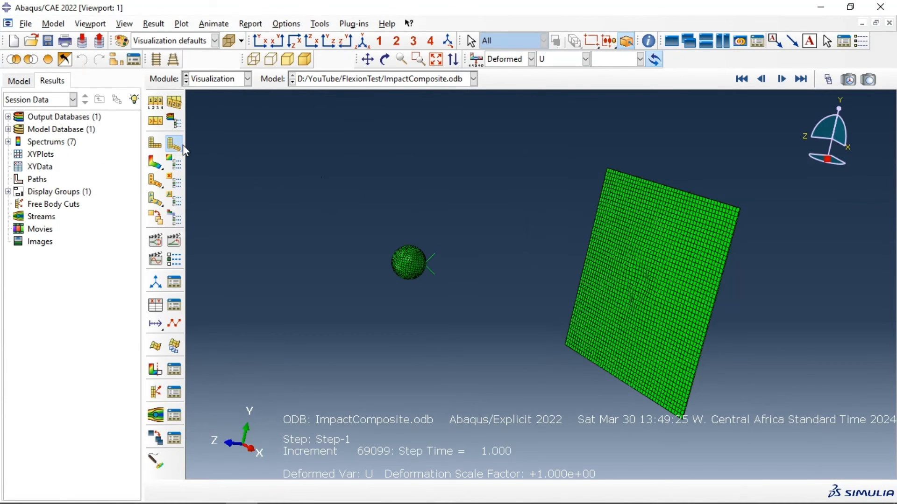
click(176, 242)
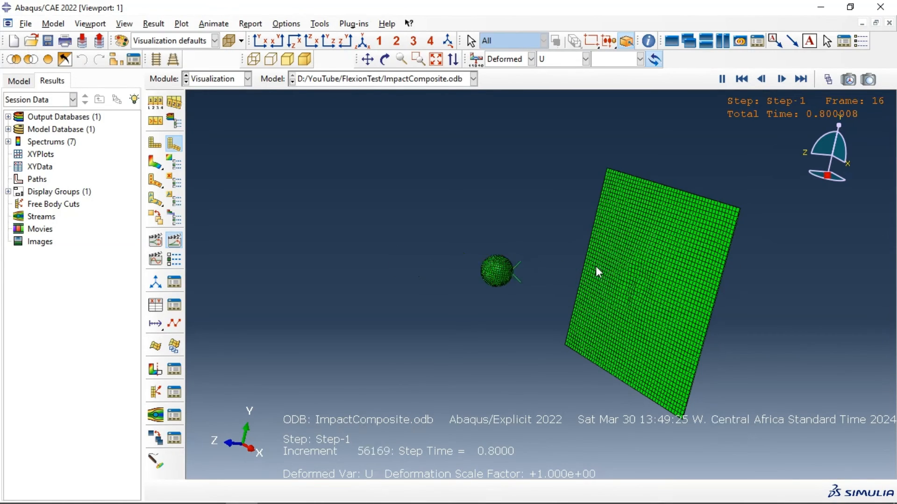
Plot Mises stress contours on the deformed shape and view their time-history animation with the plate tilted below the ball.
click(154, 163)
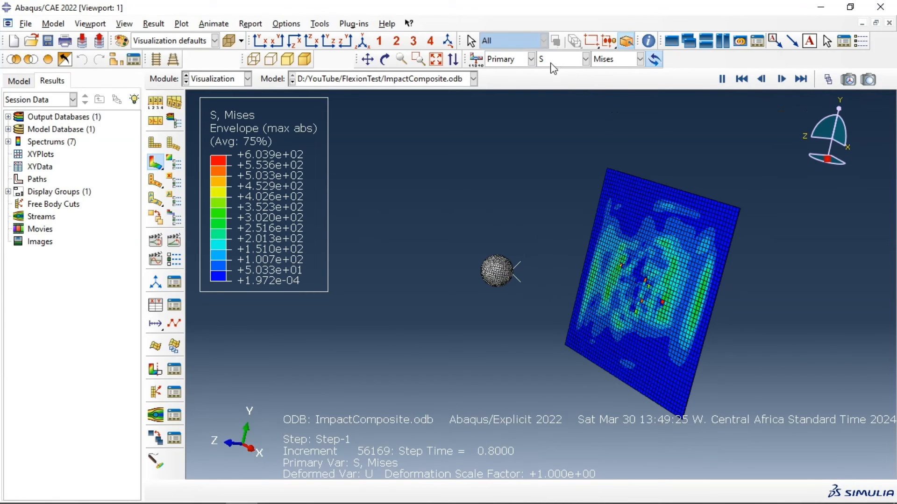
click(174, 242)
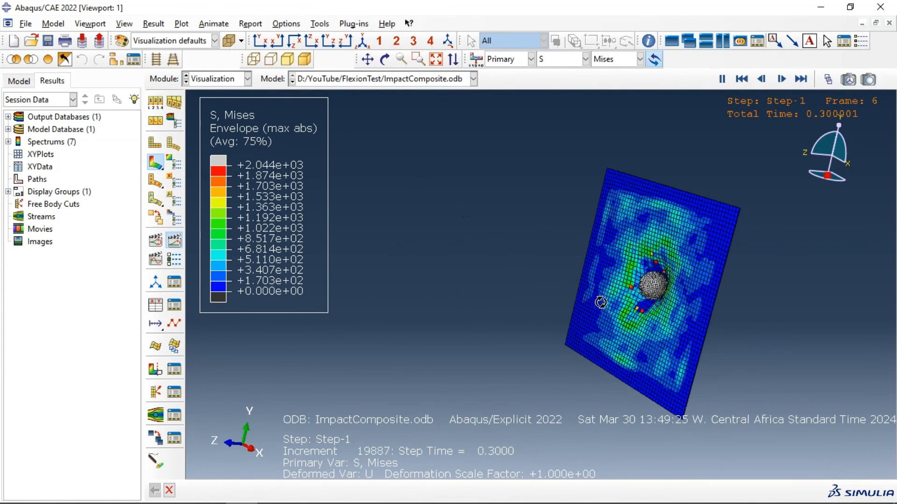
ctrl+alt+drag(603, 302, 637, 246)
ctrl+alt+drag(567, 328, 595, 274)
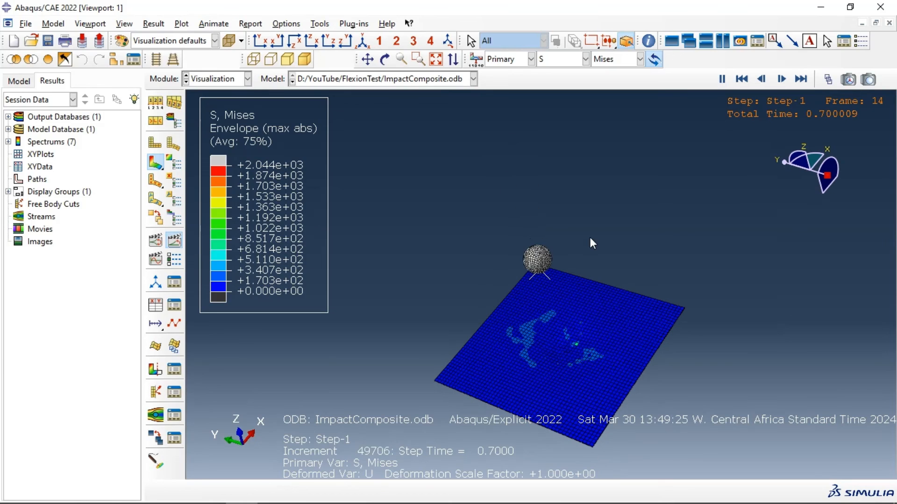
Display the fiber damage contours in the animation, first compressive (DAMAGEFC) and then tensile (DAMAGEFT).
click(565, 60)
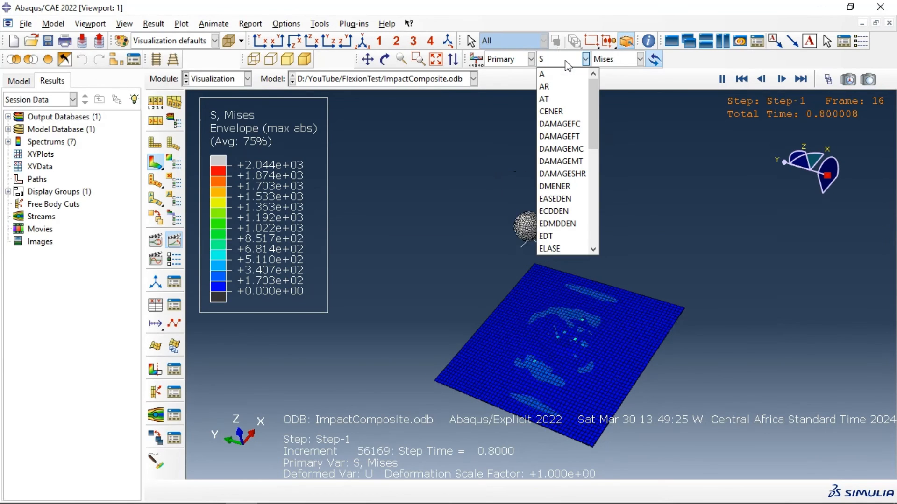
click(568, 123)
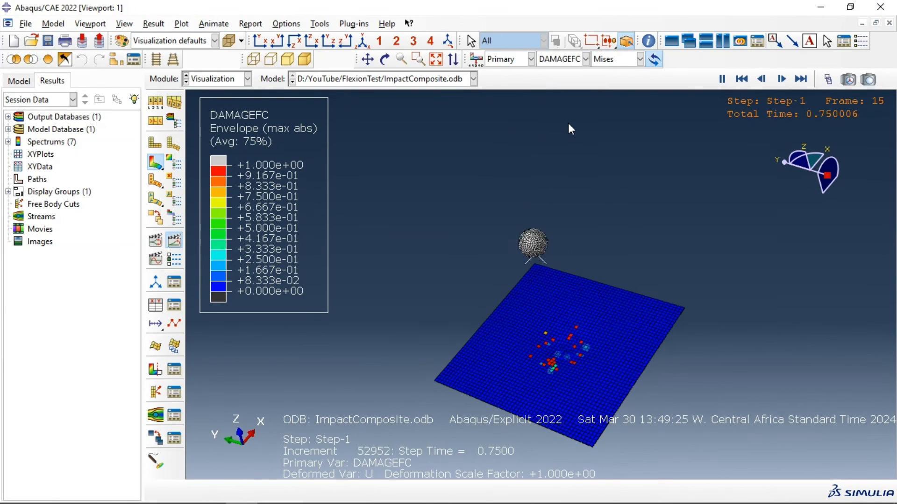
click(560, 61)
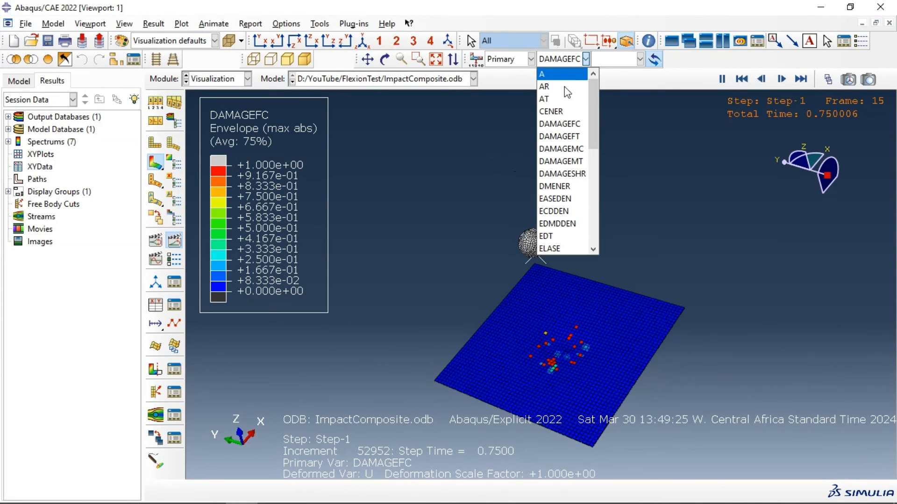
click(566, 136)
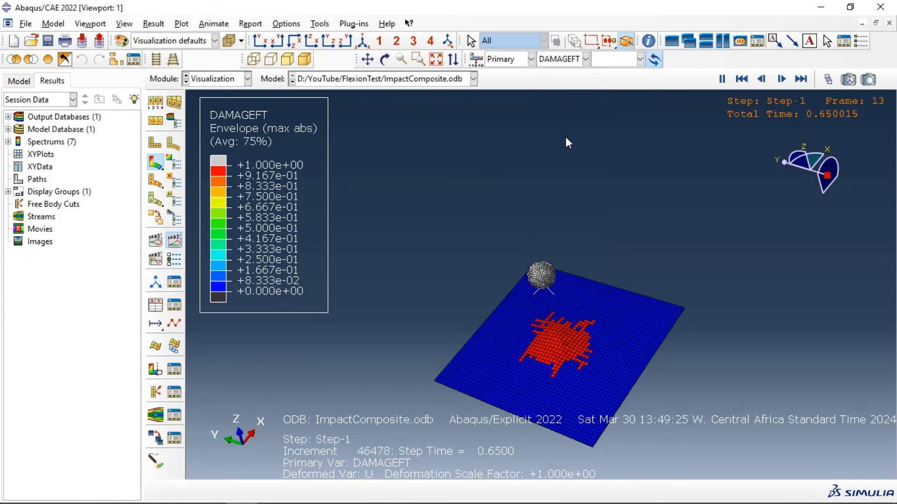
Display the matrix damage contours in the animation, first compressive (DAMAGEMC) and then tensile (DAMAGEMT).
click(553, 62)
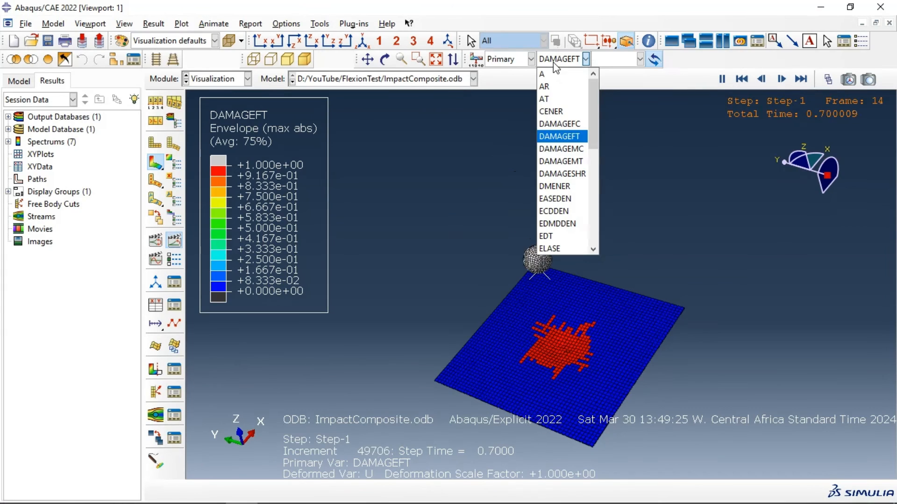
click(577, 159)
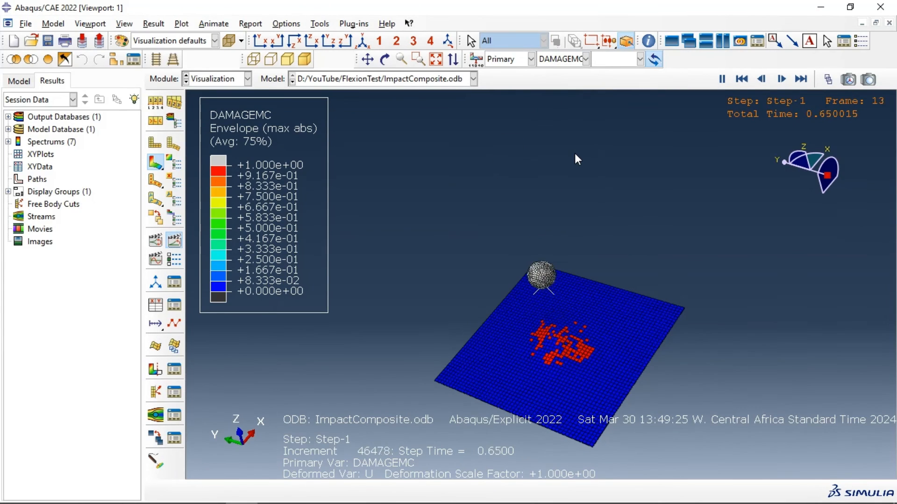
click(557, 61)
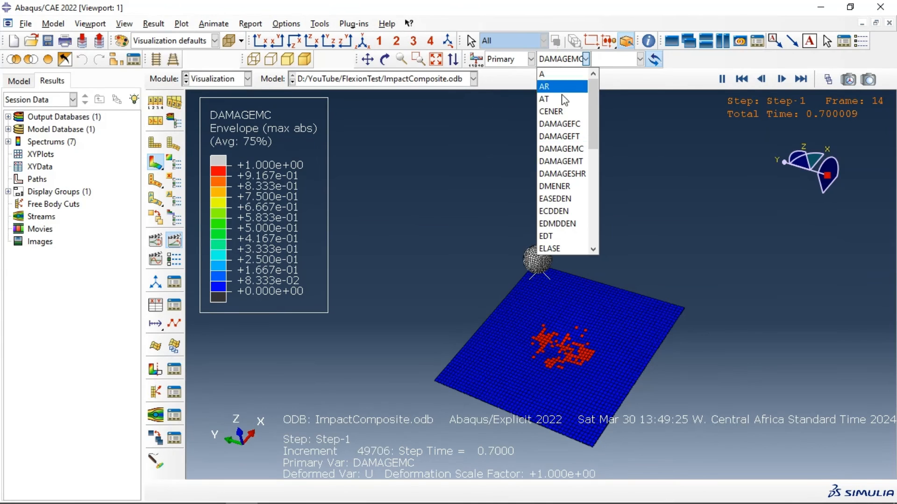
click(563, 166)
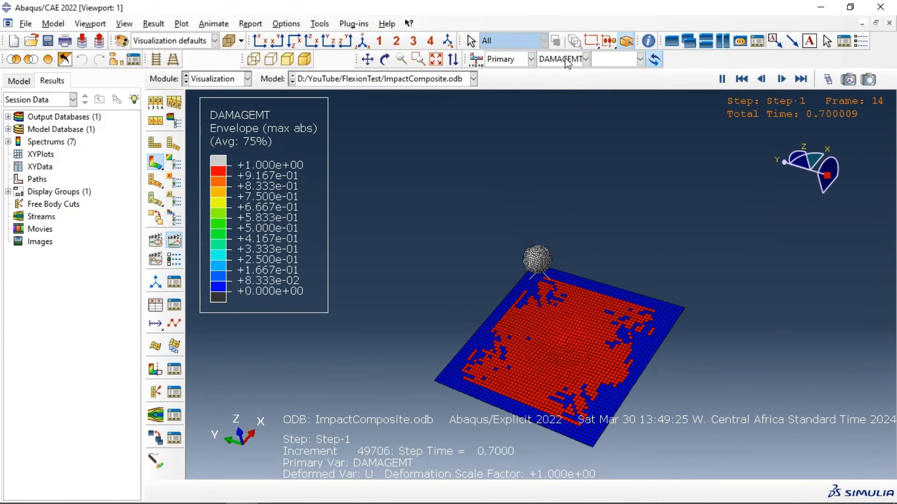
Display the shear damage variable DAMAGESHR as the contour variable in the animation.
click(562, 59)
click(570, 168)
click(579, 59)
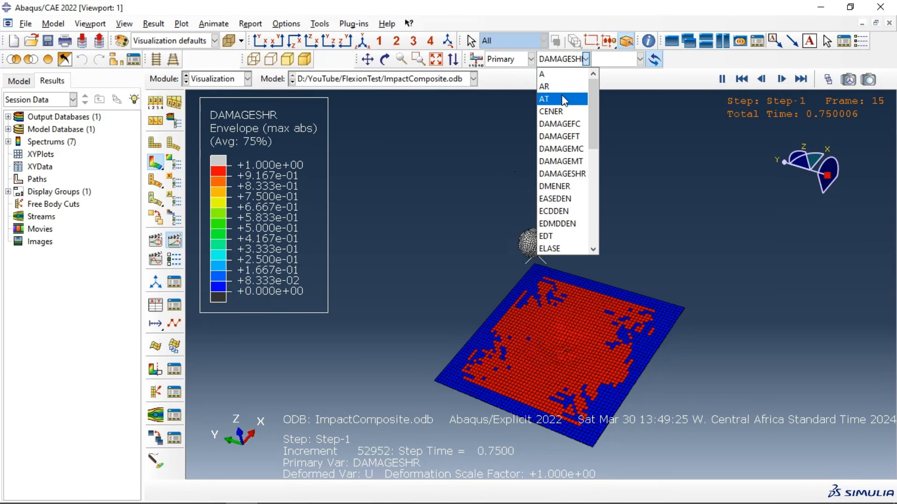
click(481, 134)
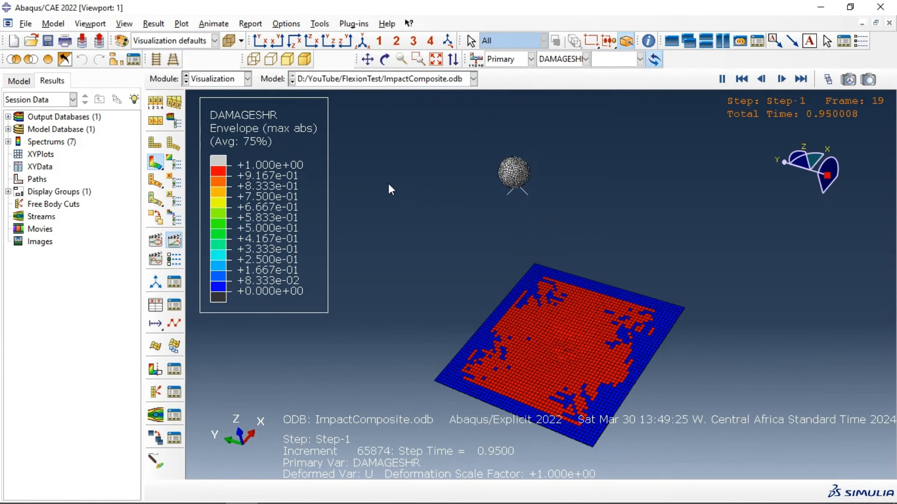
Plot the total energy ETOTAL for the whole model from the ODB history output and uncover more of the curve.
click(155, 305)
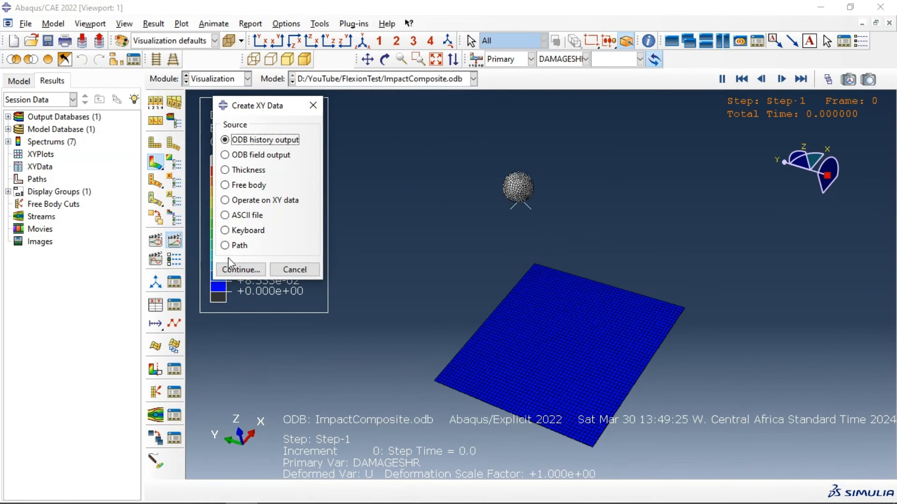
click(241, 270)
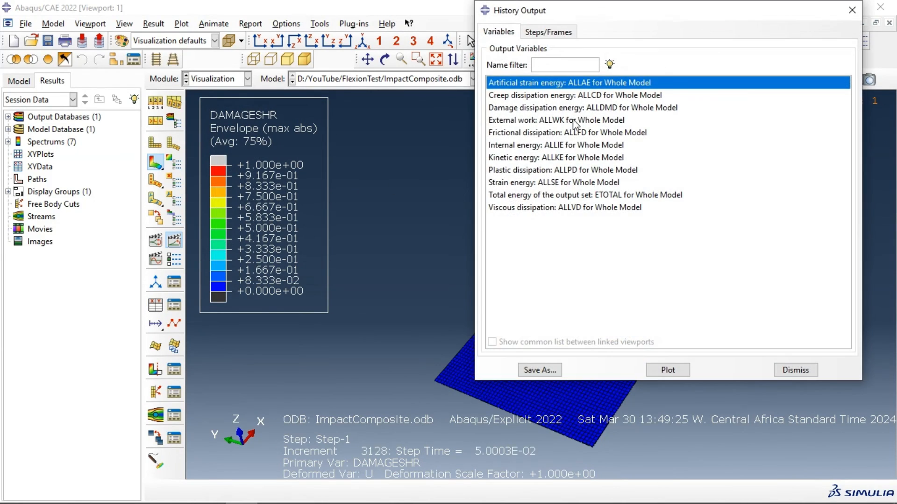
click(527, 196)
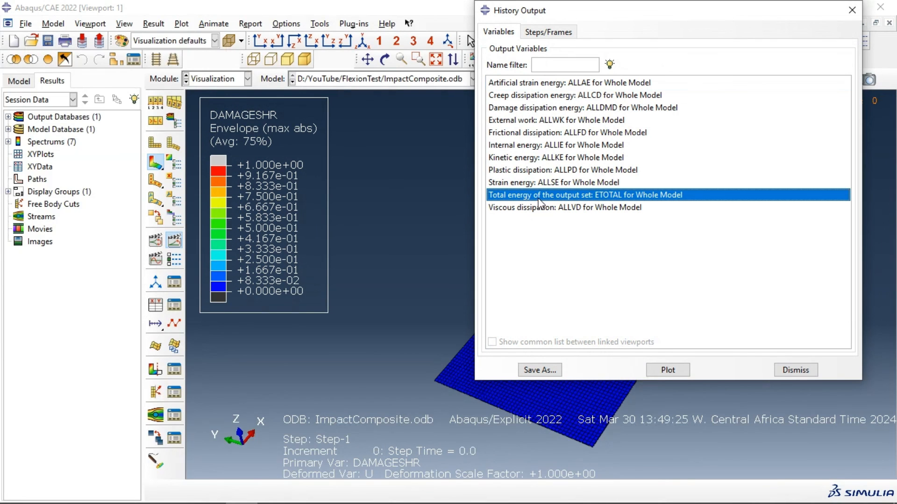
click(663, 372)
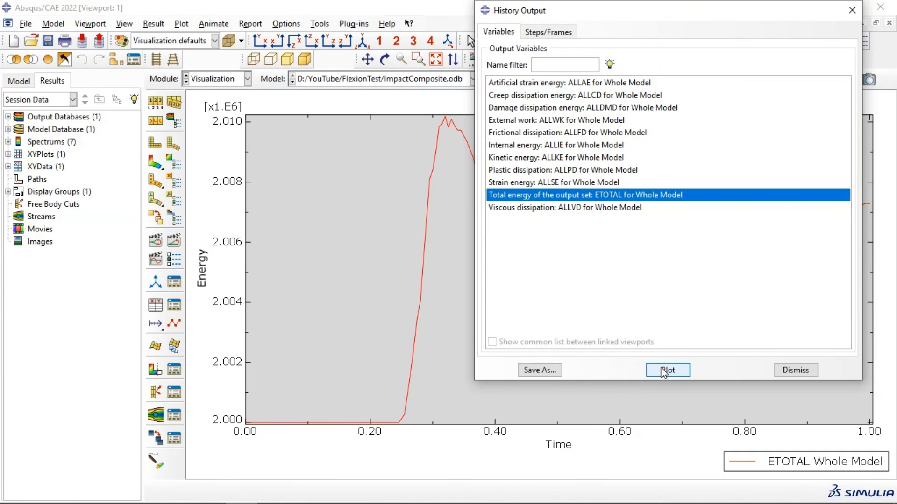
drag(812, 10, 840, 57)
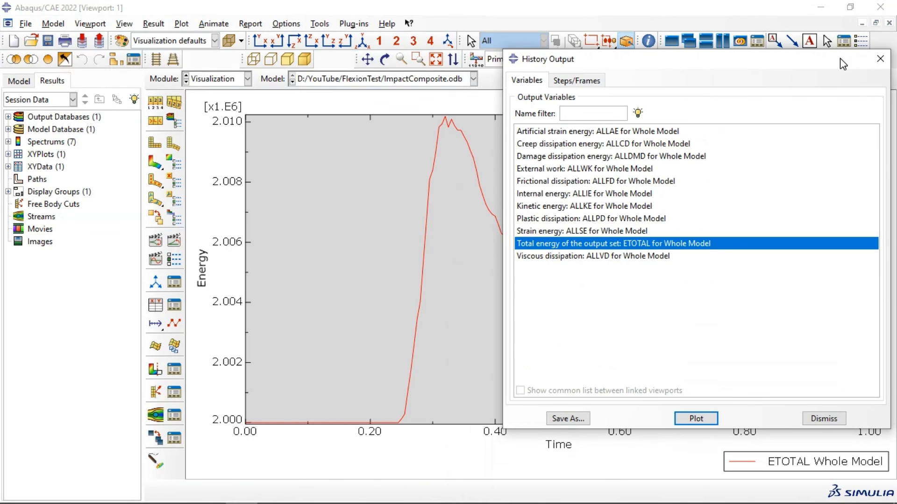
Close the history output, create a second viewport tiled vertically beside the energy plot, and show the Mises stress contours in it.
click(881, 58)
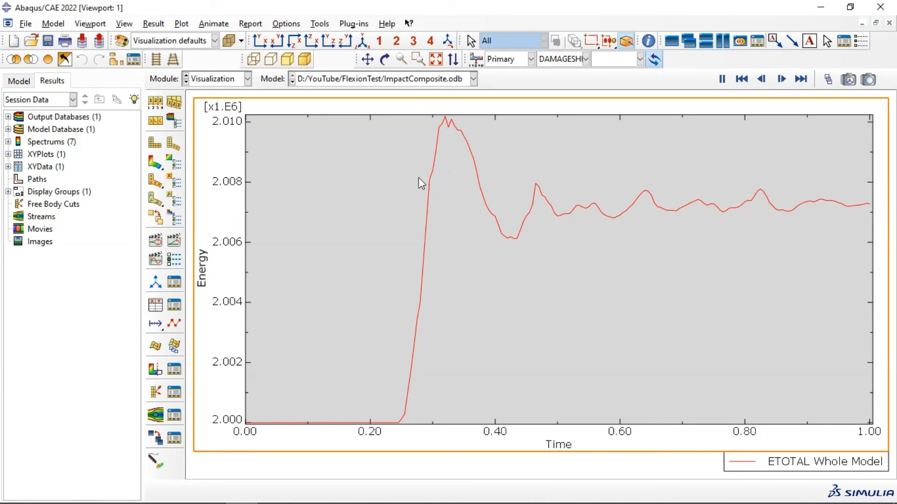
click(375, 108)
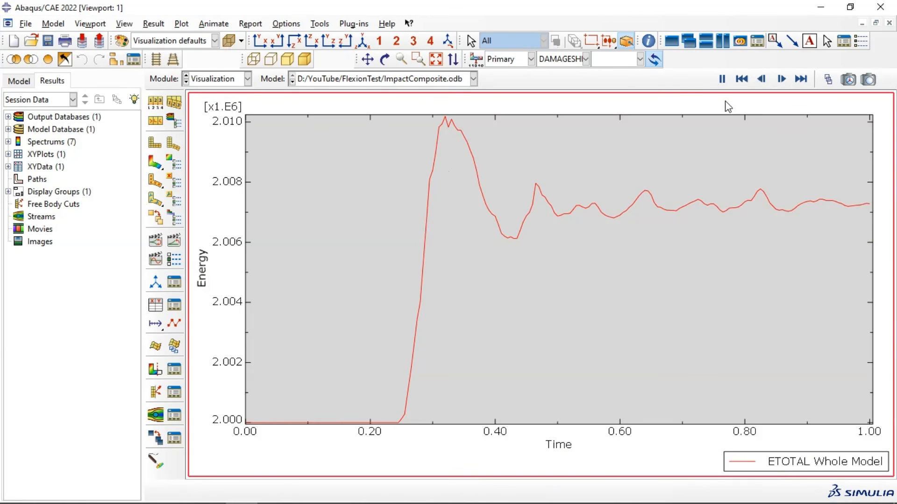
click(687, 41)
click(724, 41)
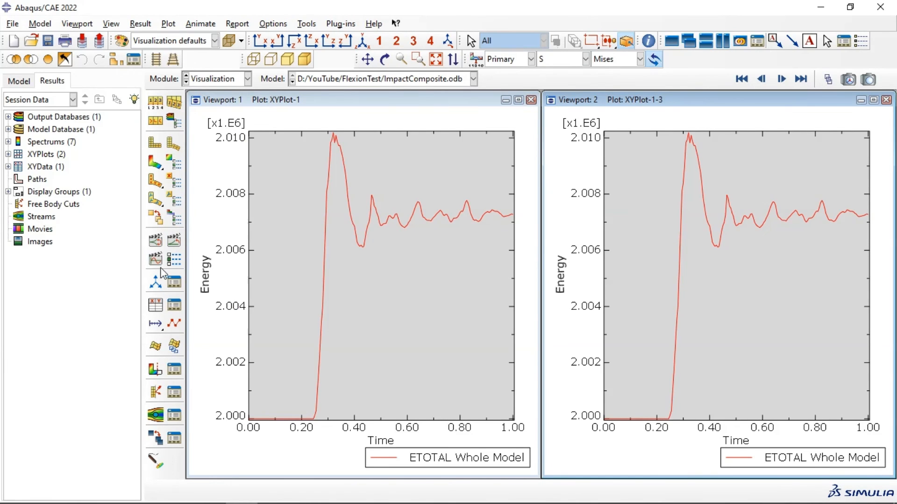
click(156, 163)
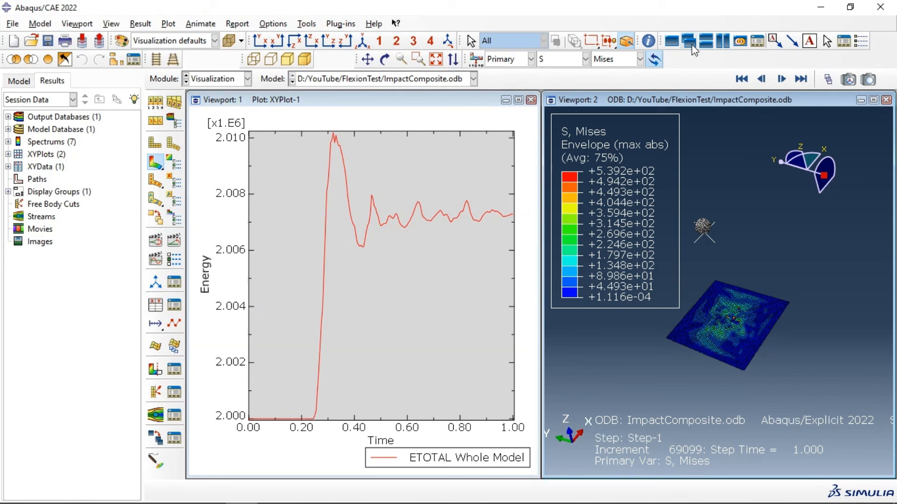
Link the two viewports and animate the time history so the ETOTAL curve and the stress contours play together.
click(741, 42)
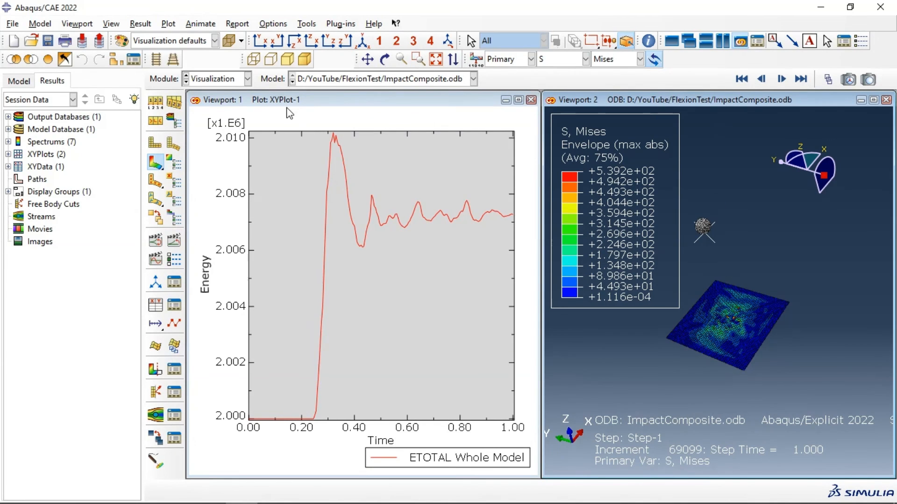
click(311, 100)
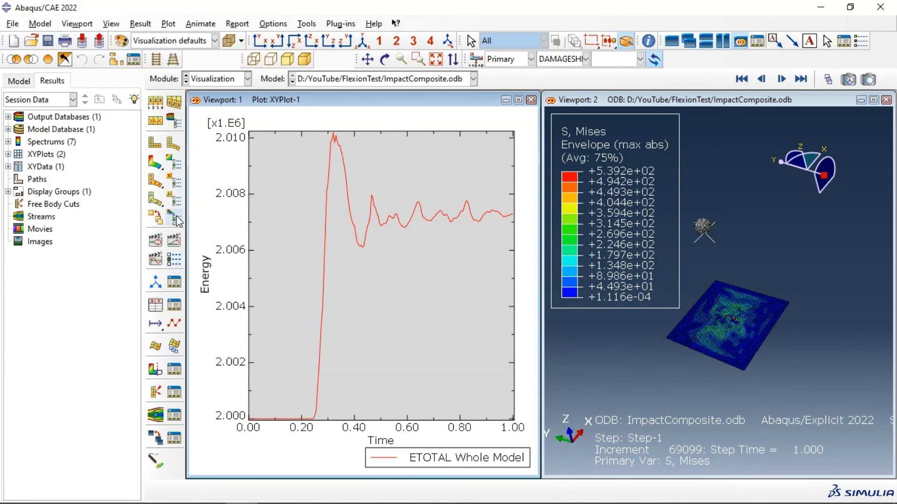
click(174, 240)
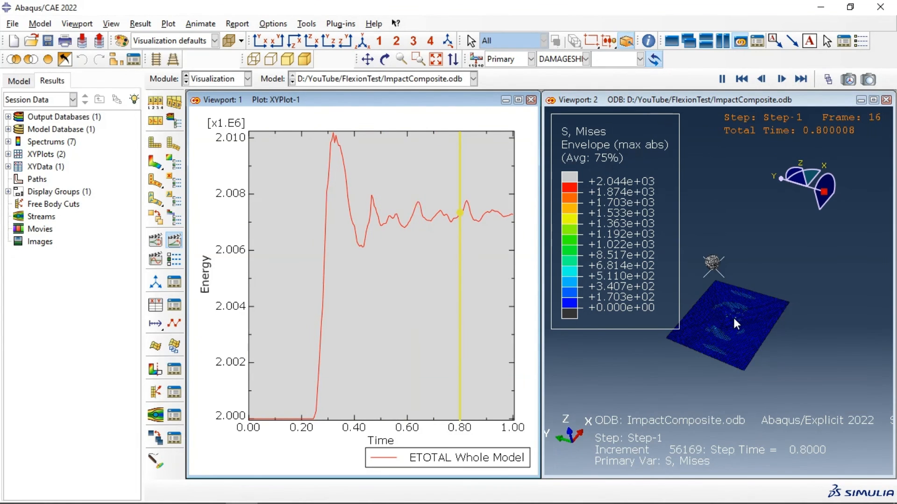